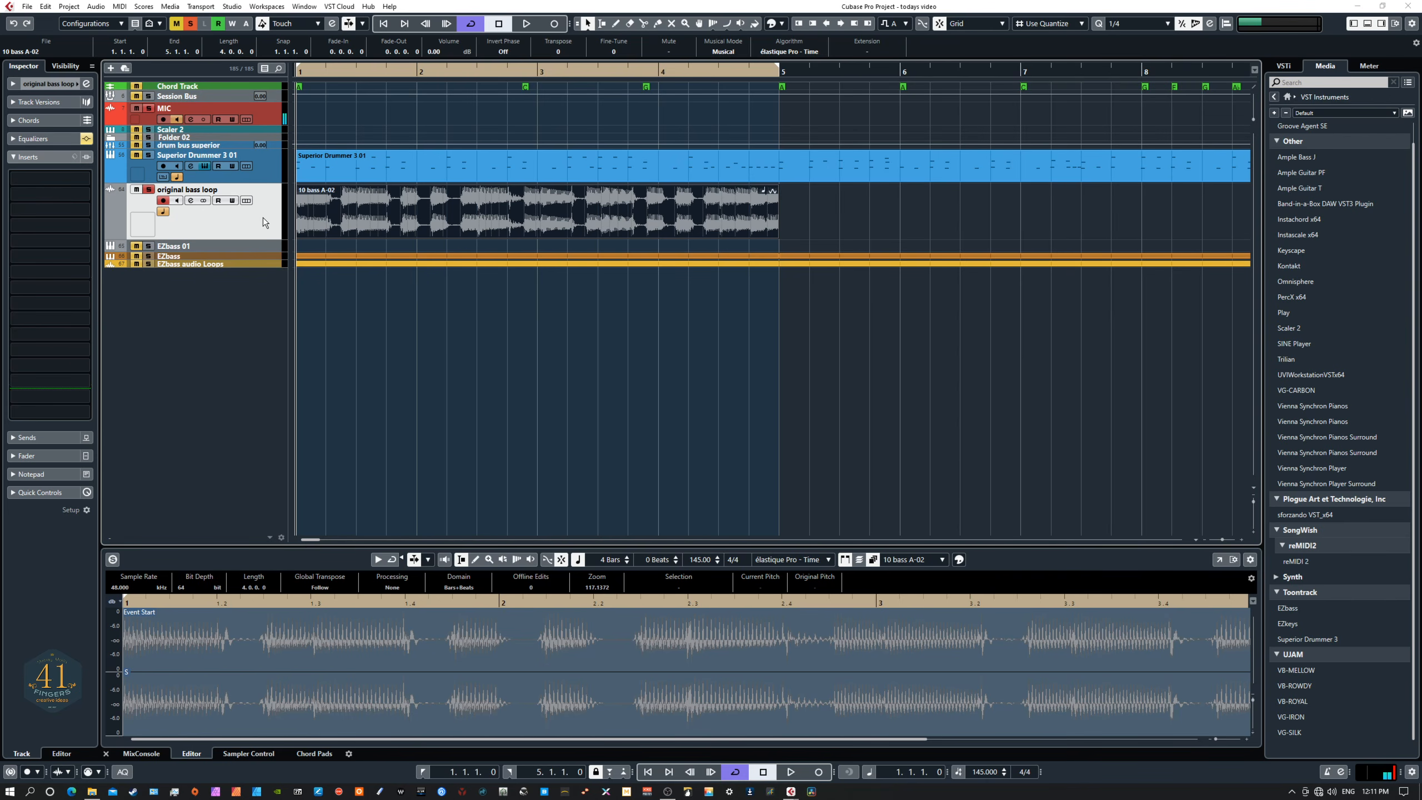
Step: Play back the original bass loop together with the drums, and stop
key(space)
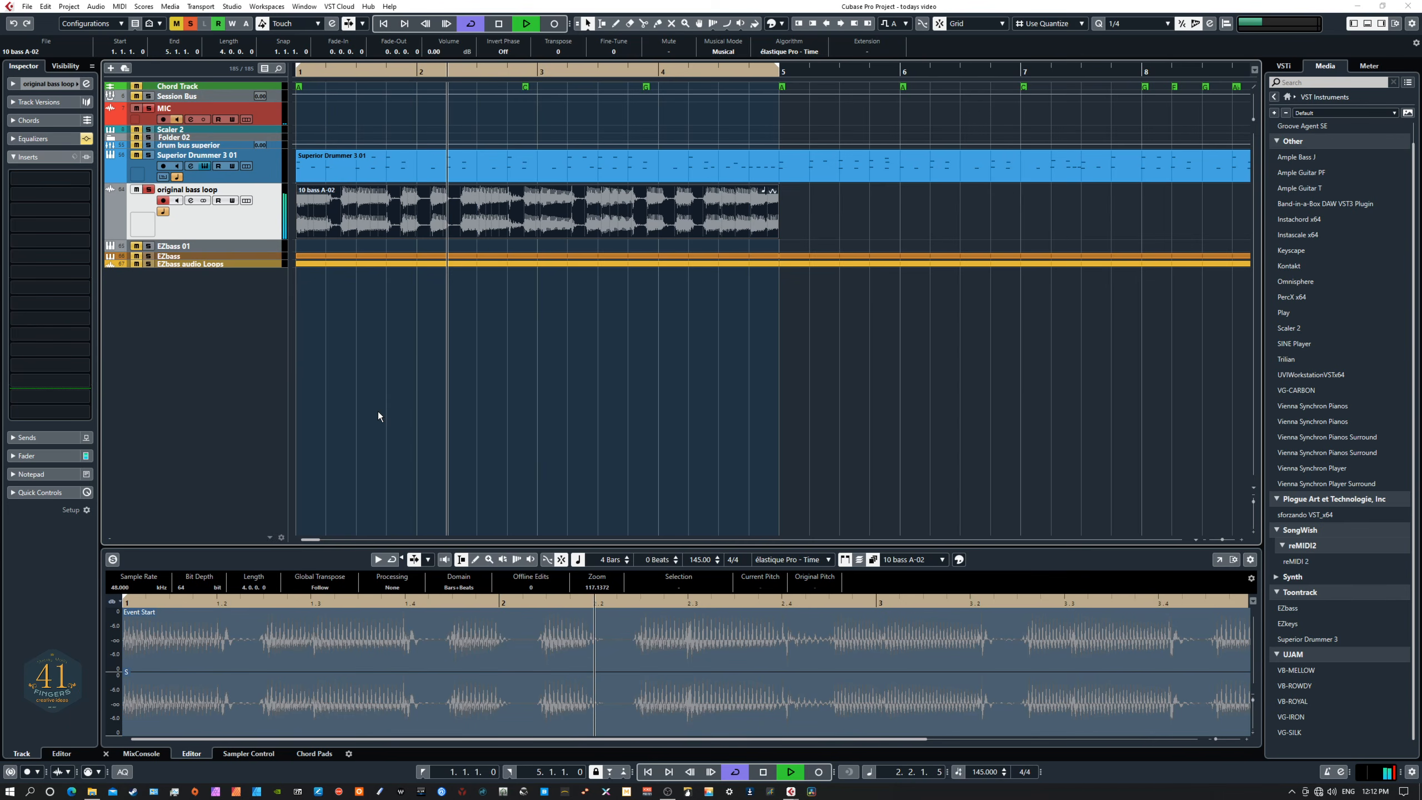
key(space)
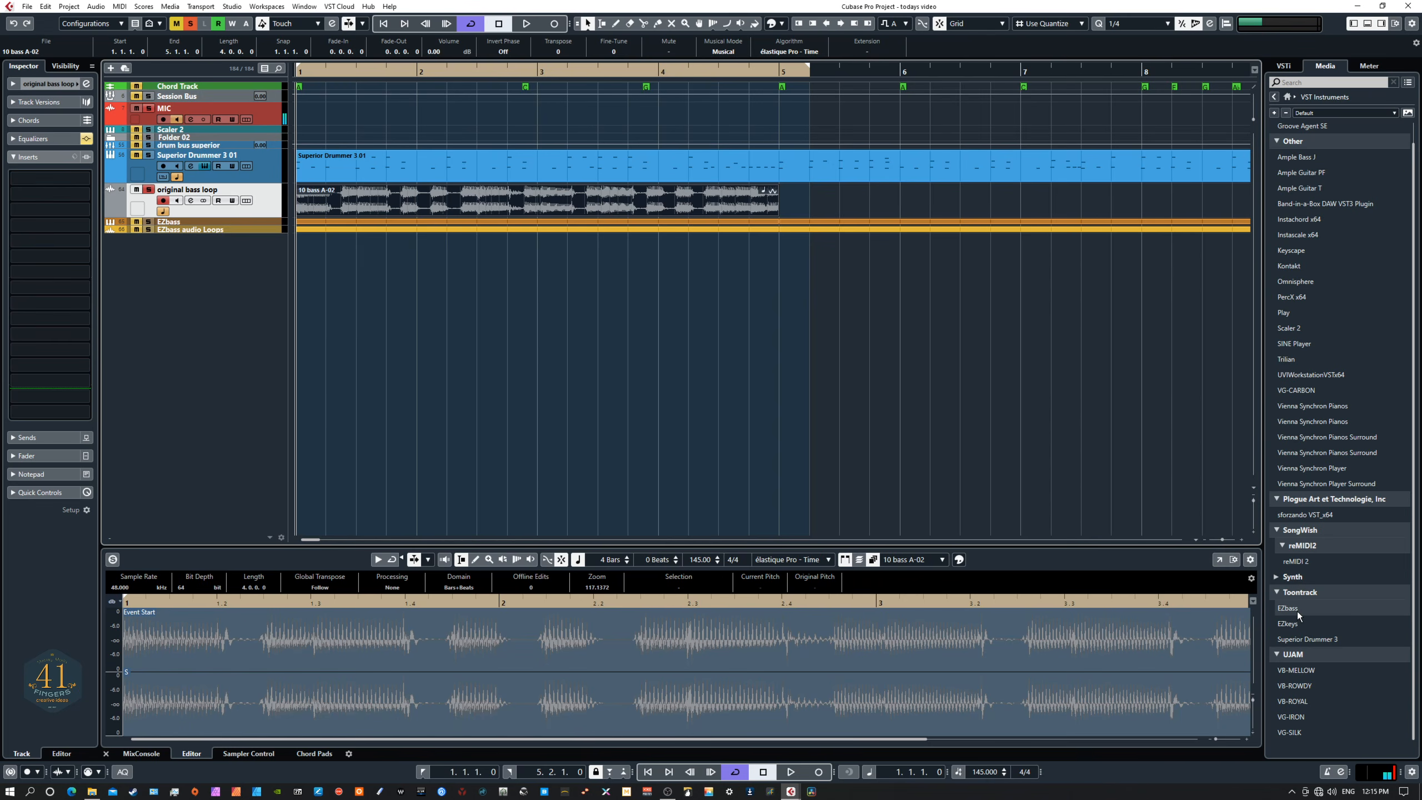
Step: Add an EZbass instrument track below the original bass loop track, enlarge it and open the plug-in's Audio Tracker
drag(1297, 611, 235, 221)
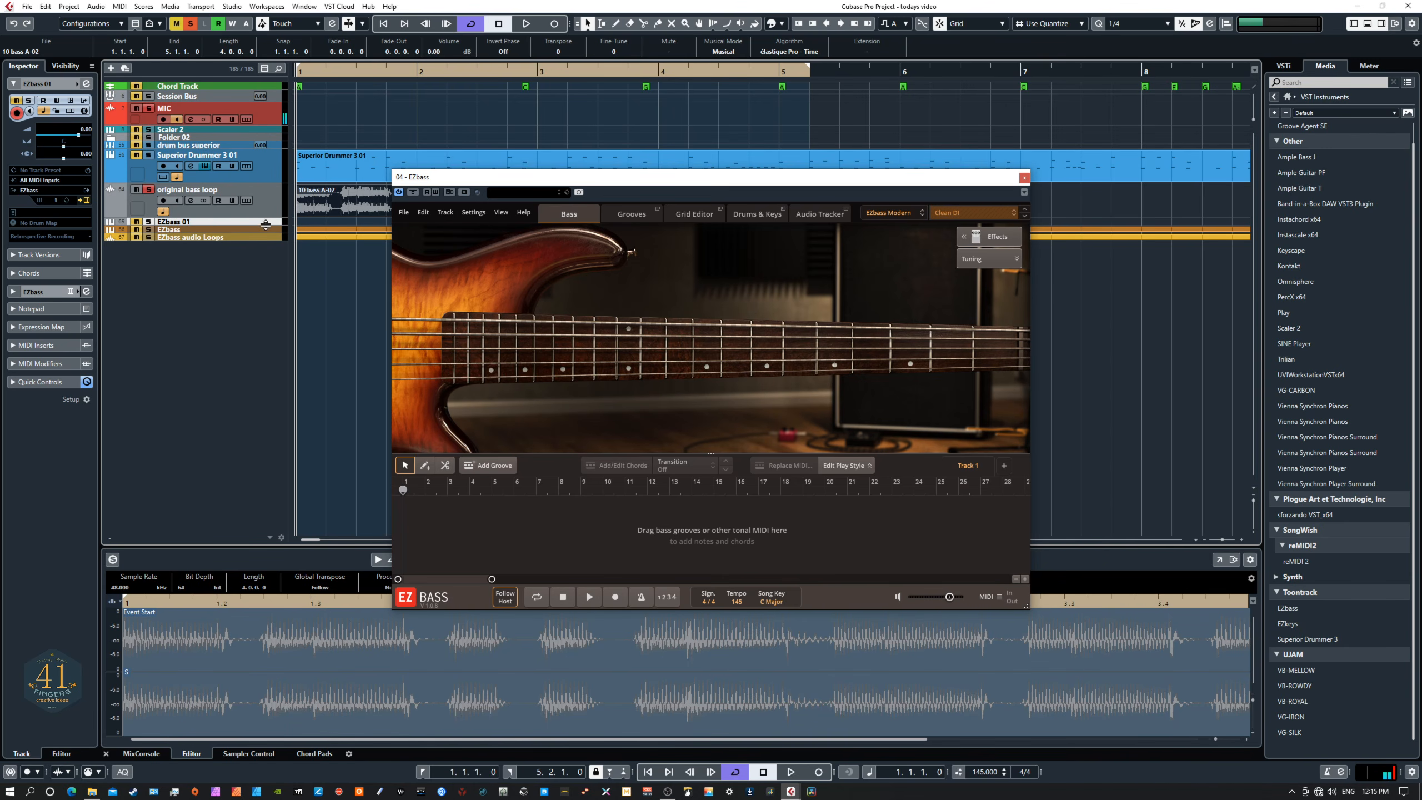
drag(262, 225, 262, 261)
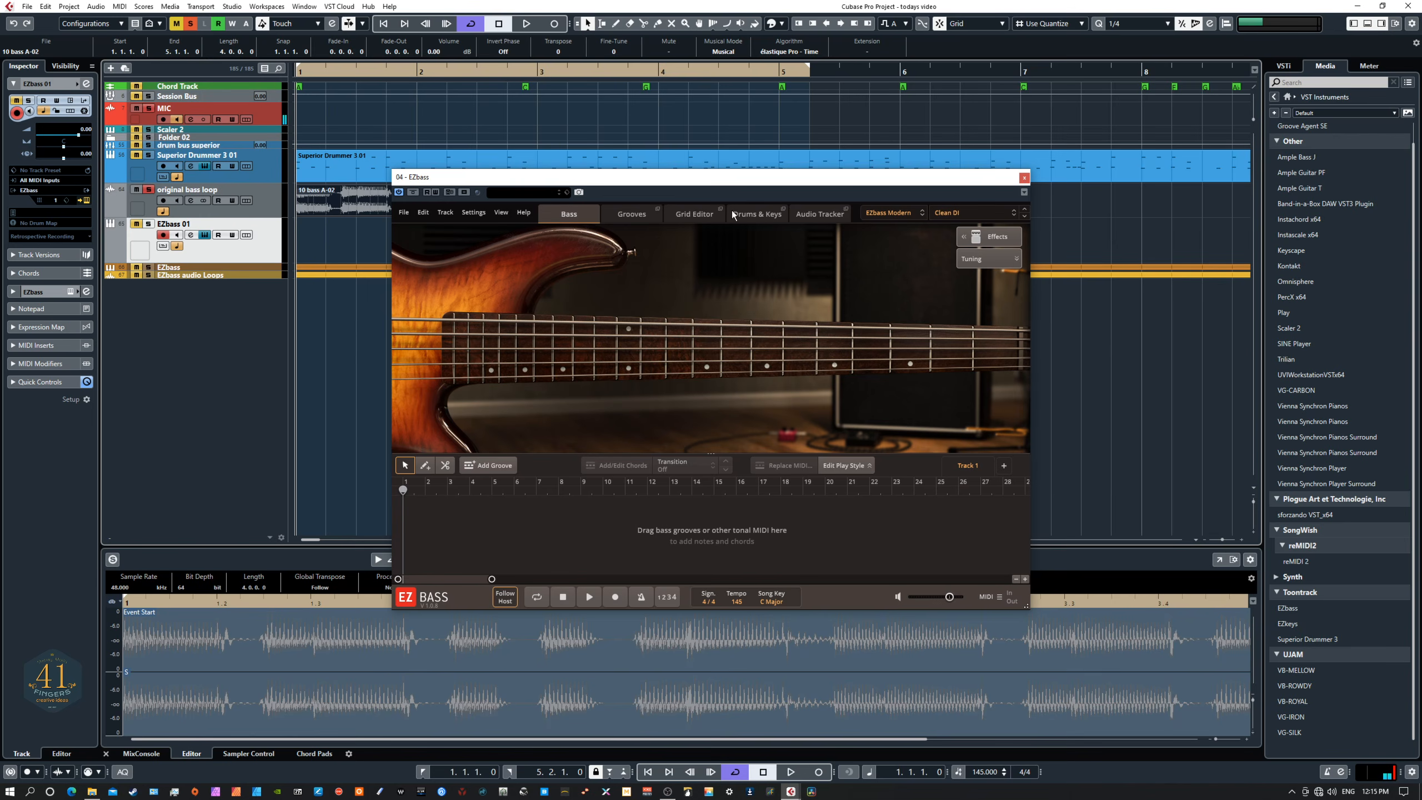
drag(691, 179, 879, 303)
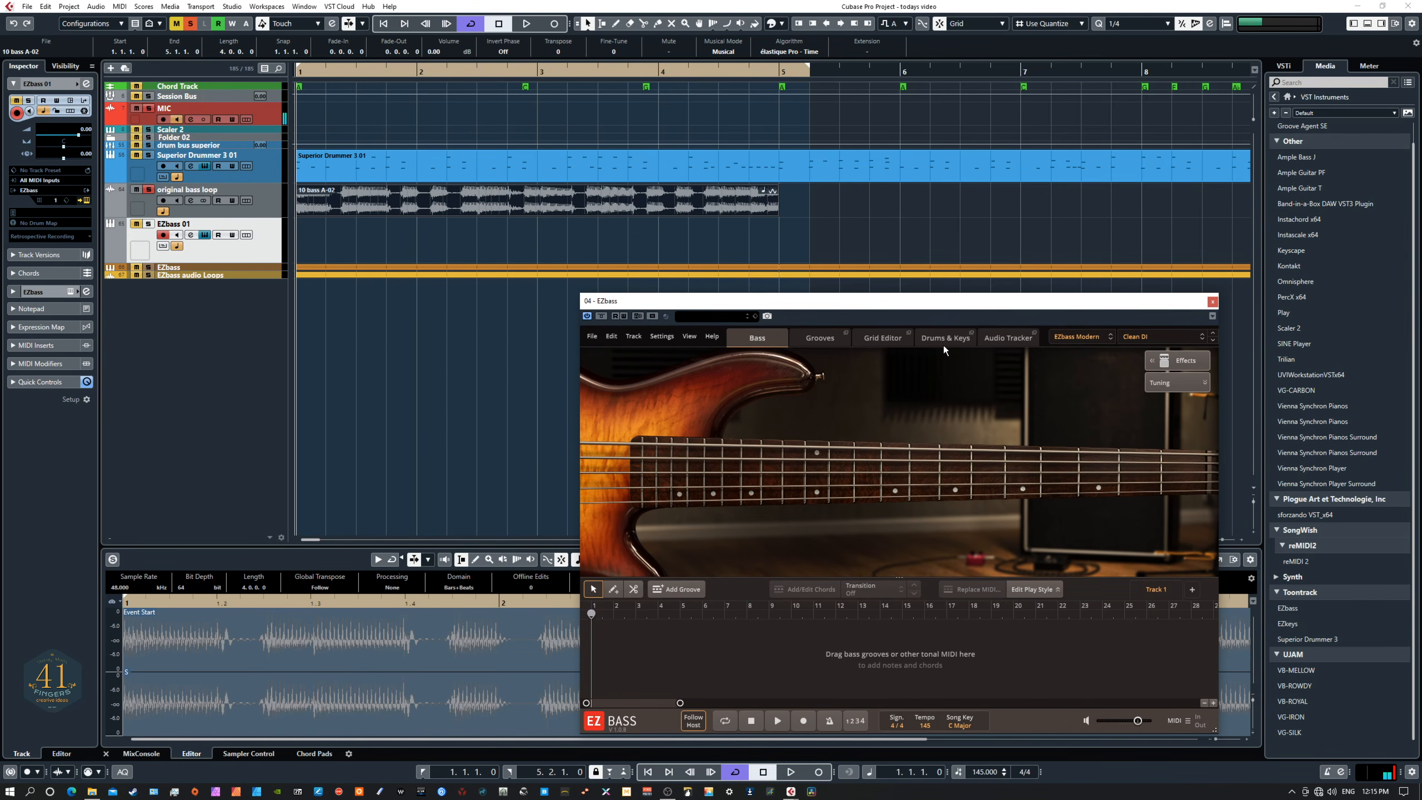
click(1000, 338)
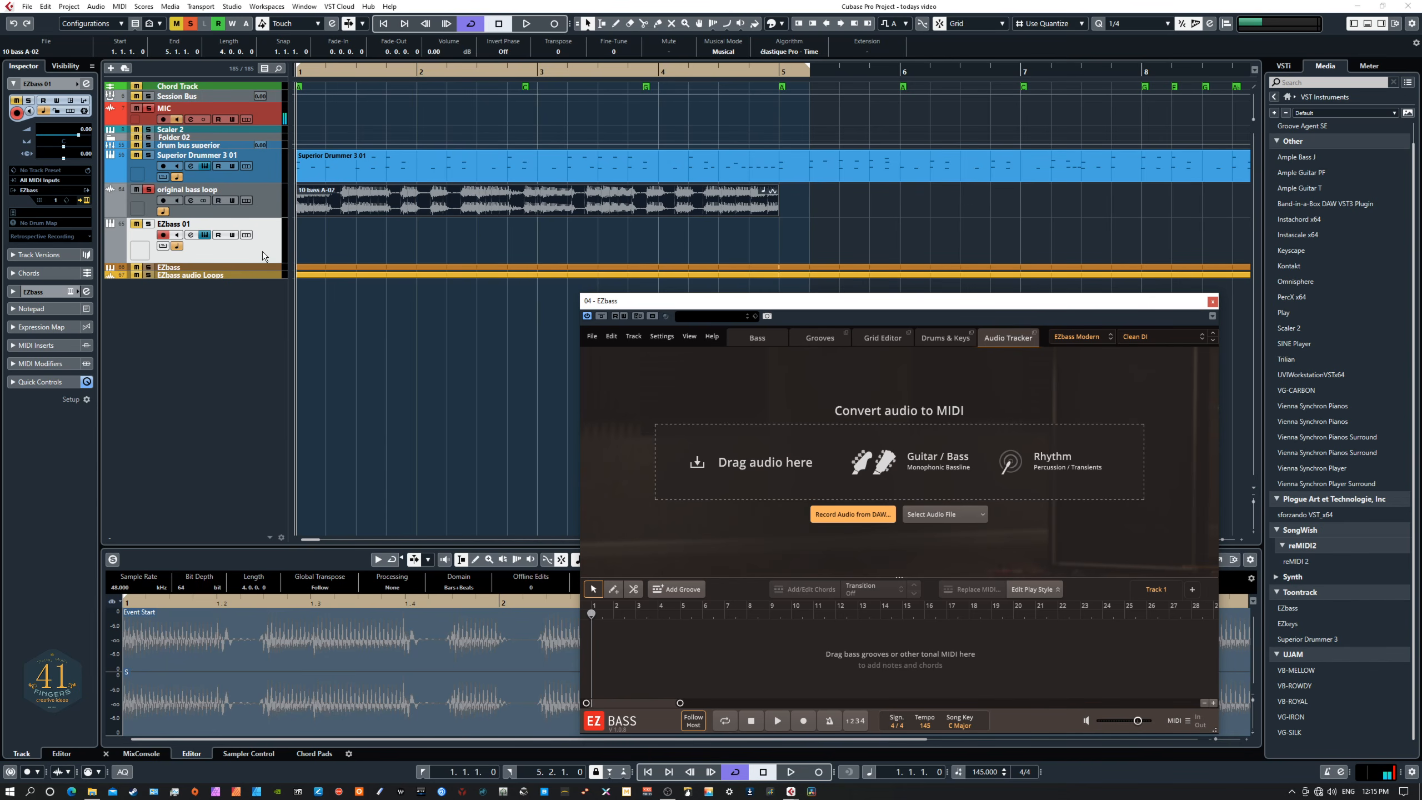
Step: Insert Toontrack Audio Sender as the first insert effect on the original bass loop track and close its window
click(267, 207)
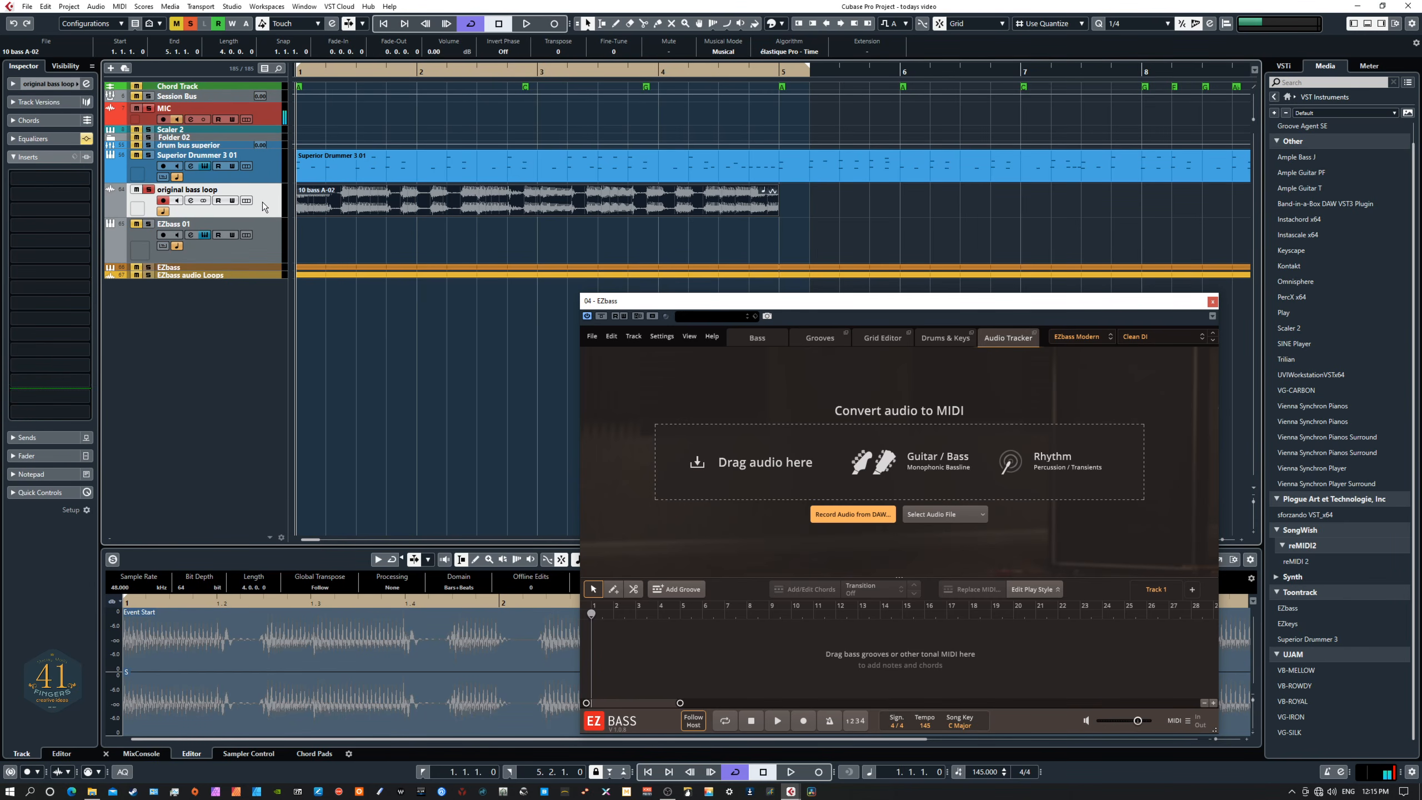
click(53, 179)
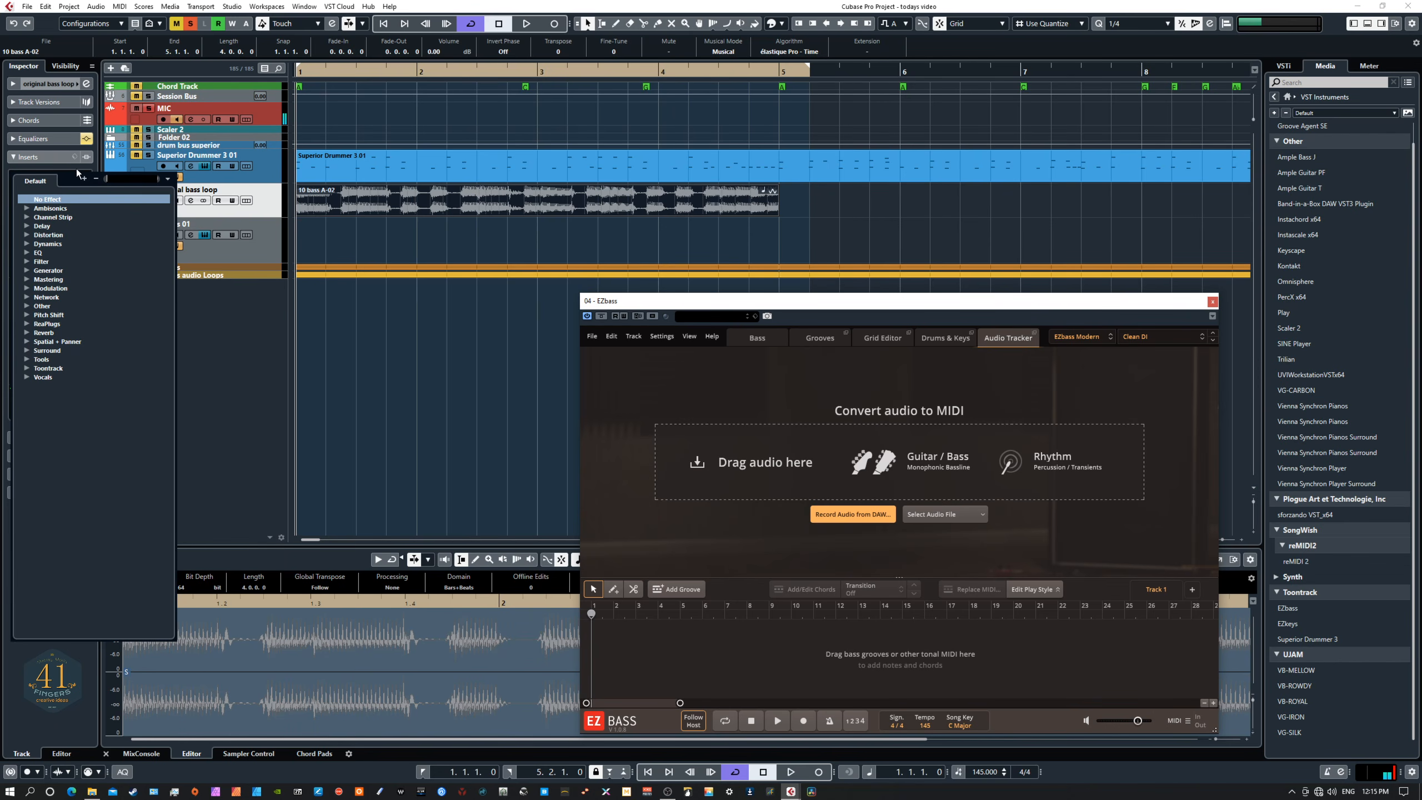
click(27, 369)
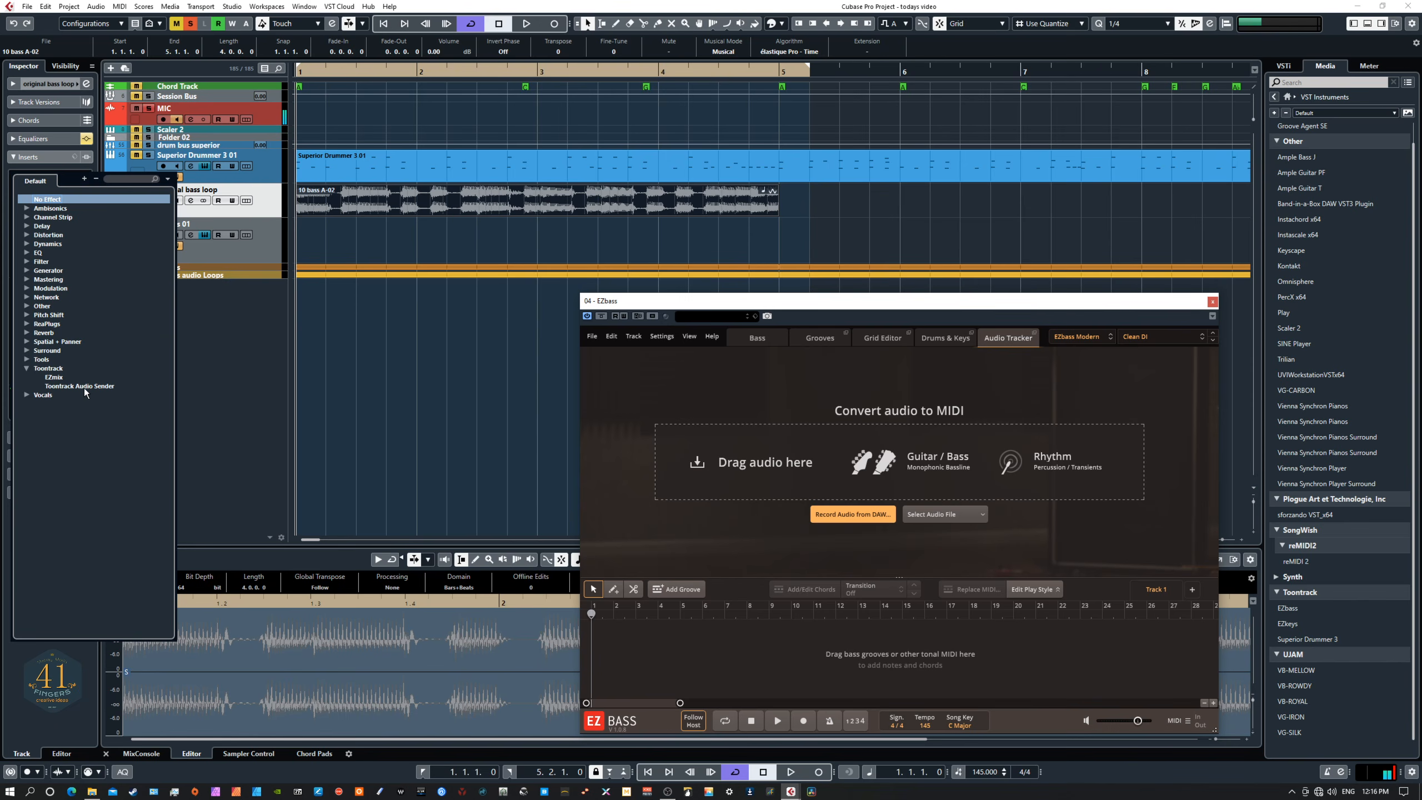
click(80, 387)
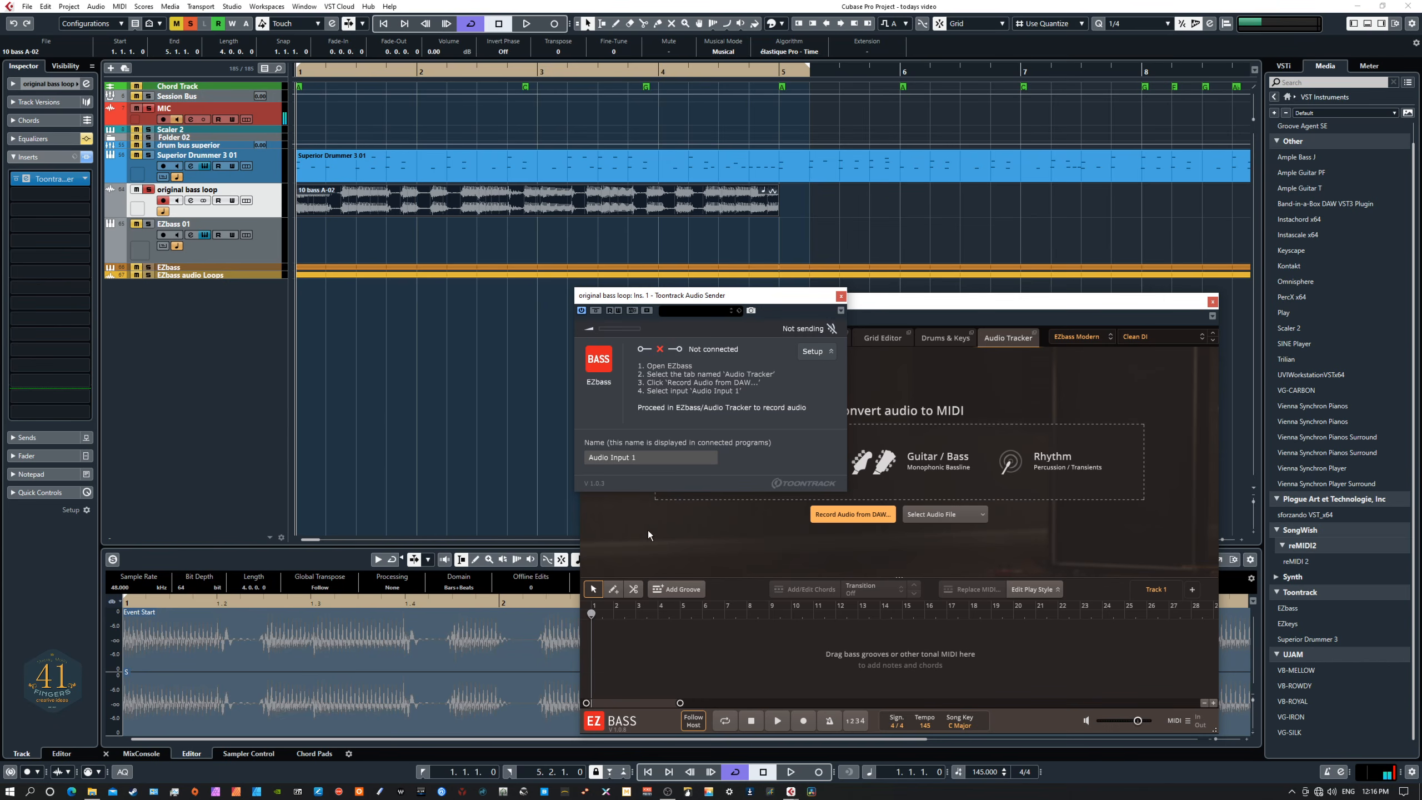
click(840, 296)
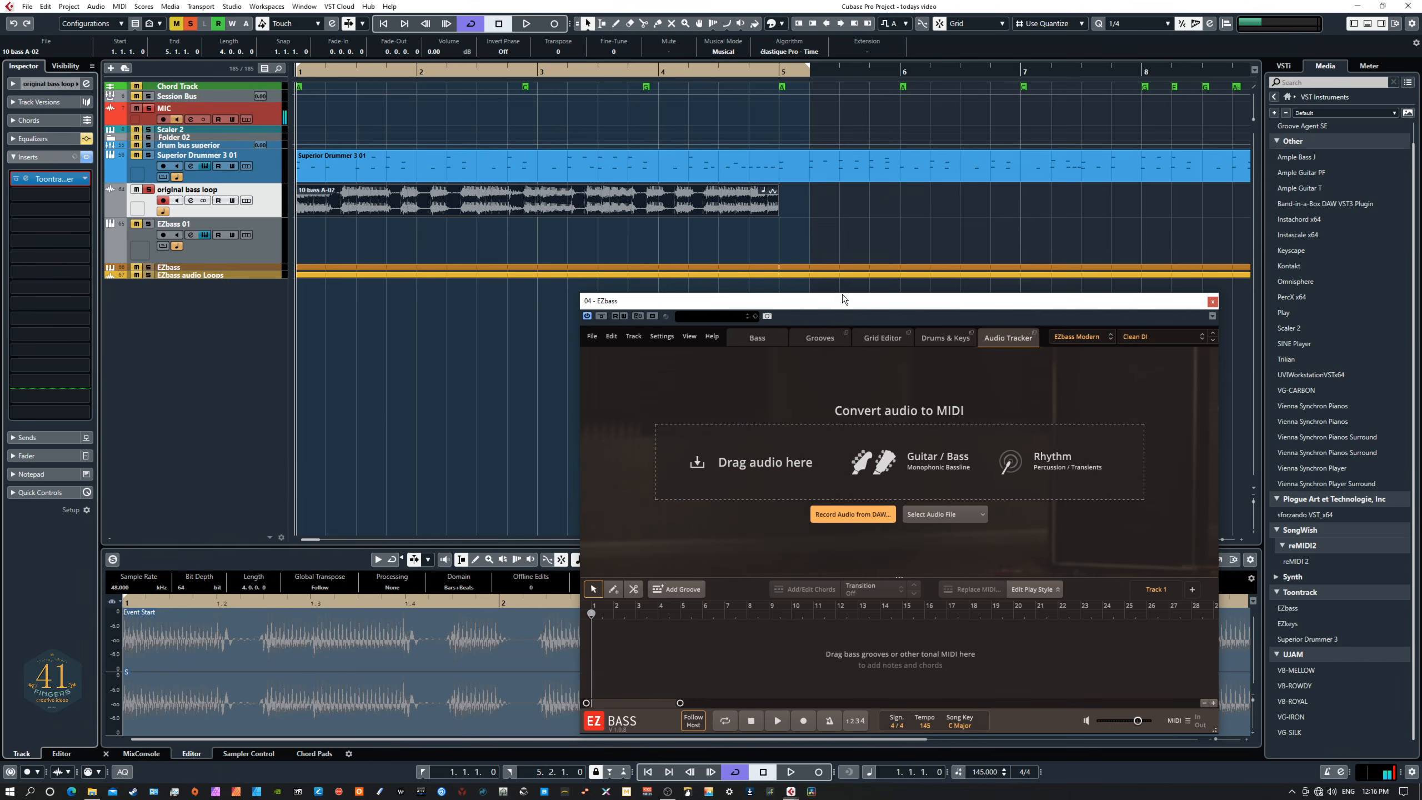
Step: Record the bass loop from the DAW into the Audio Tracker and accept Bass Audio to MIDI conversion at 145 BPM
click(843, 518)
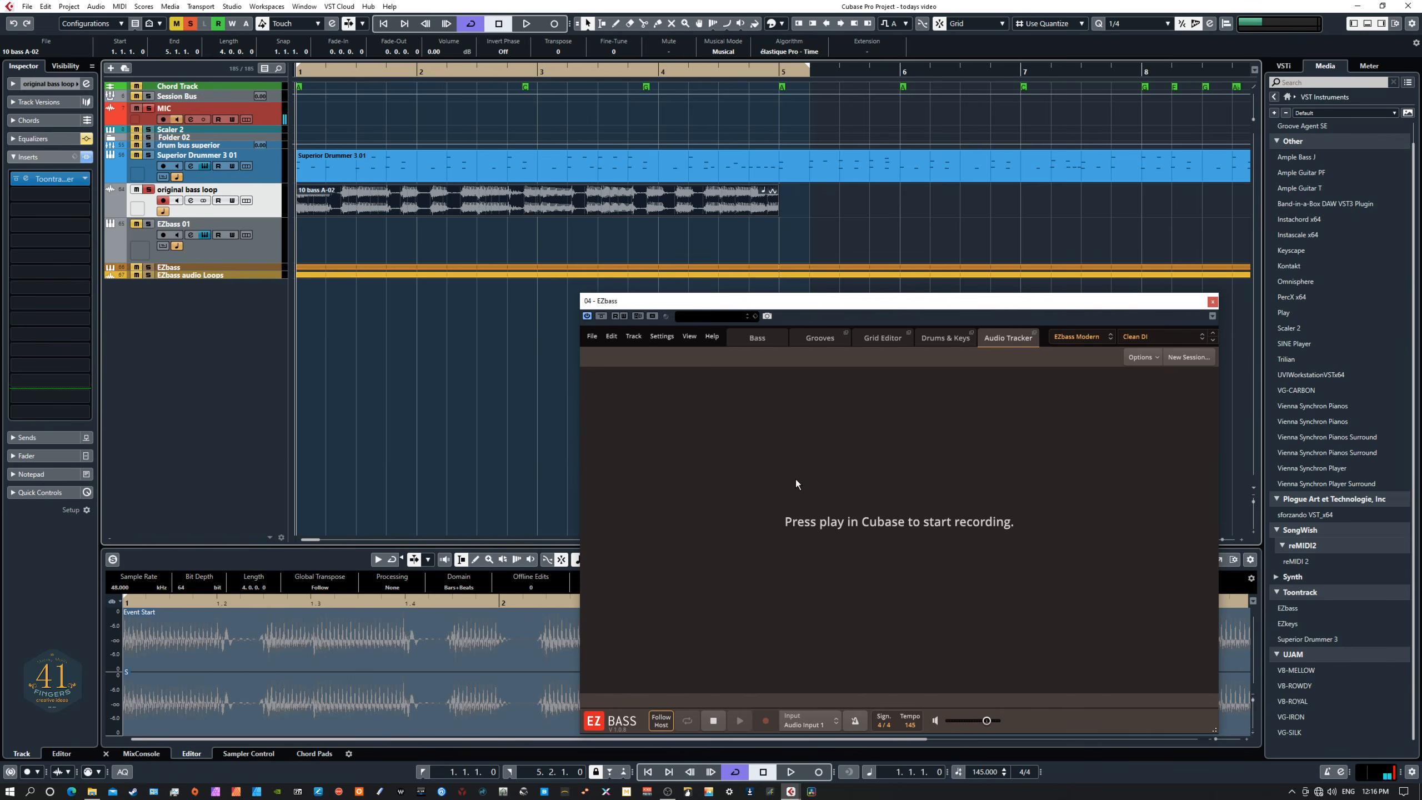
key(space)
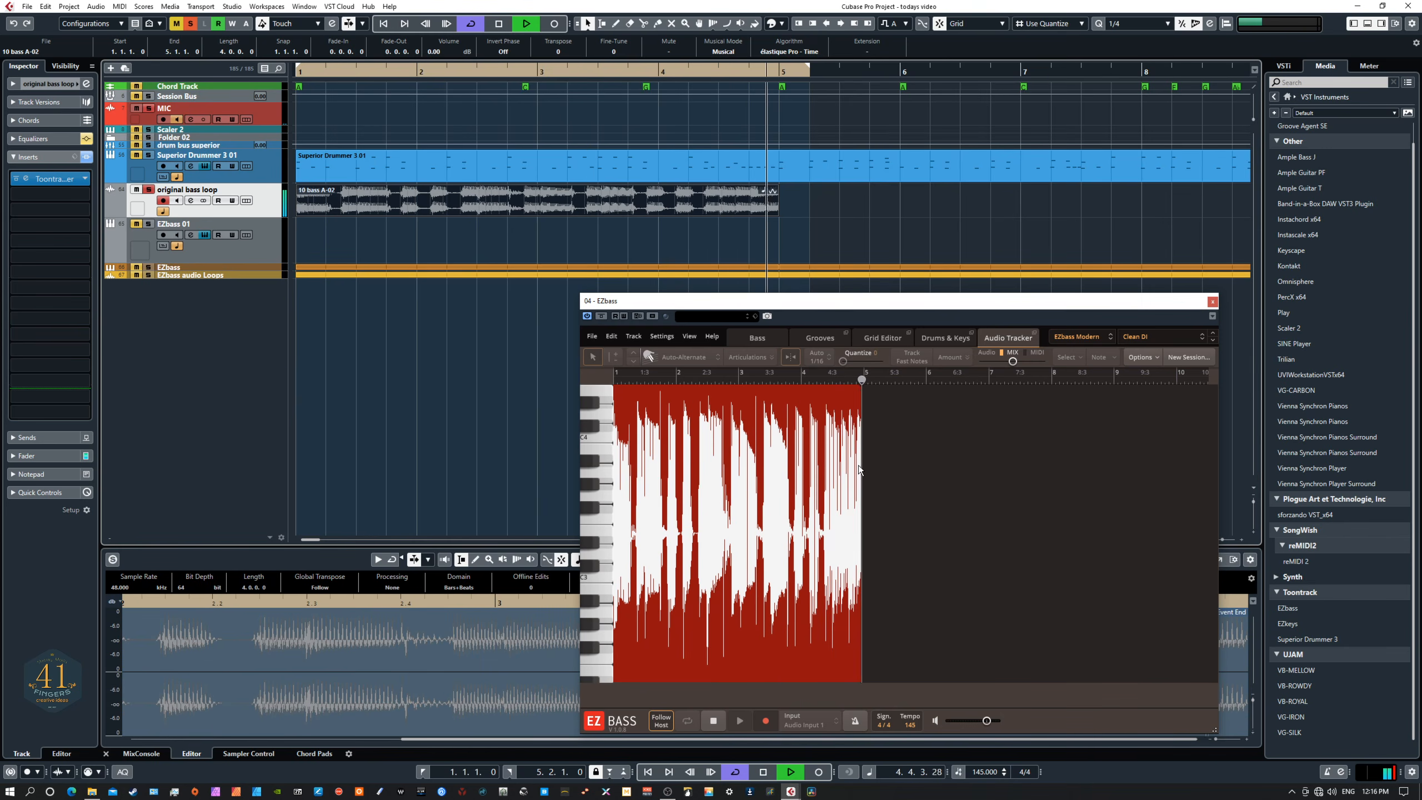
key(space)
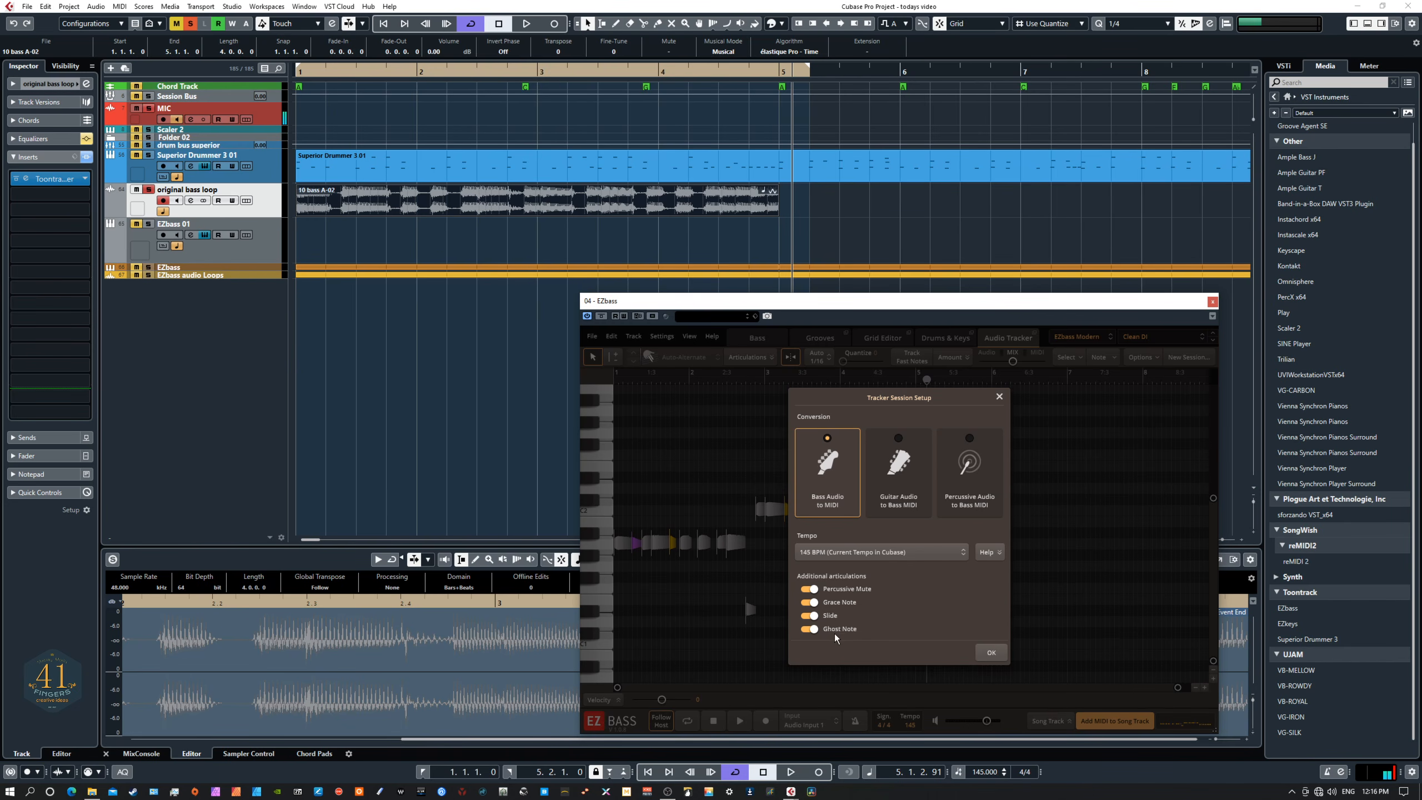
click(991, 653)
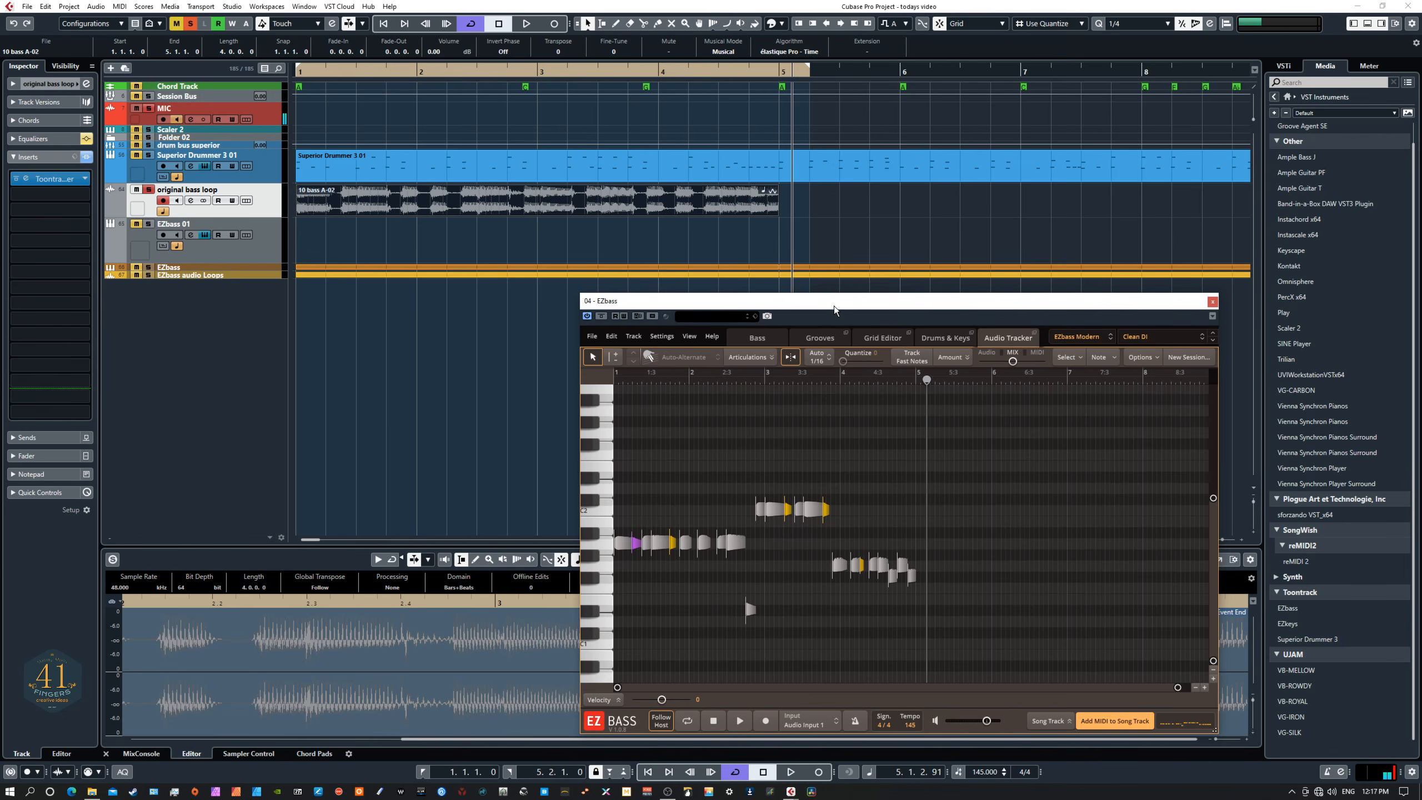
Step: Shift the Audio Tracker's blend between source sound and samples fully to MIDI
drag(834, 310, 655, 149)
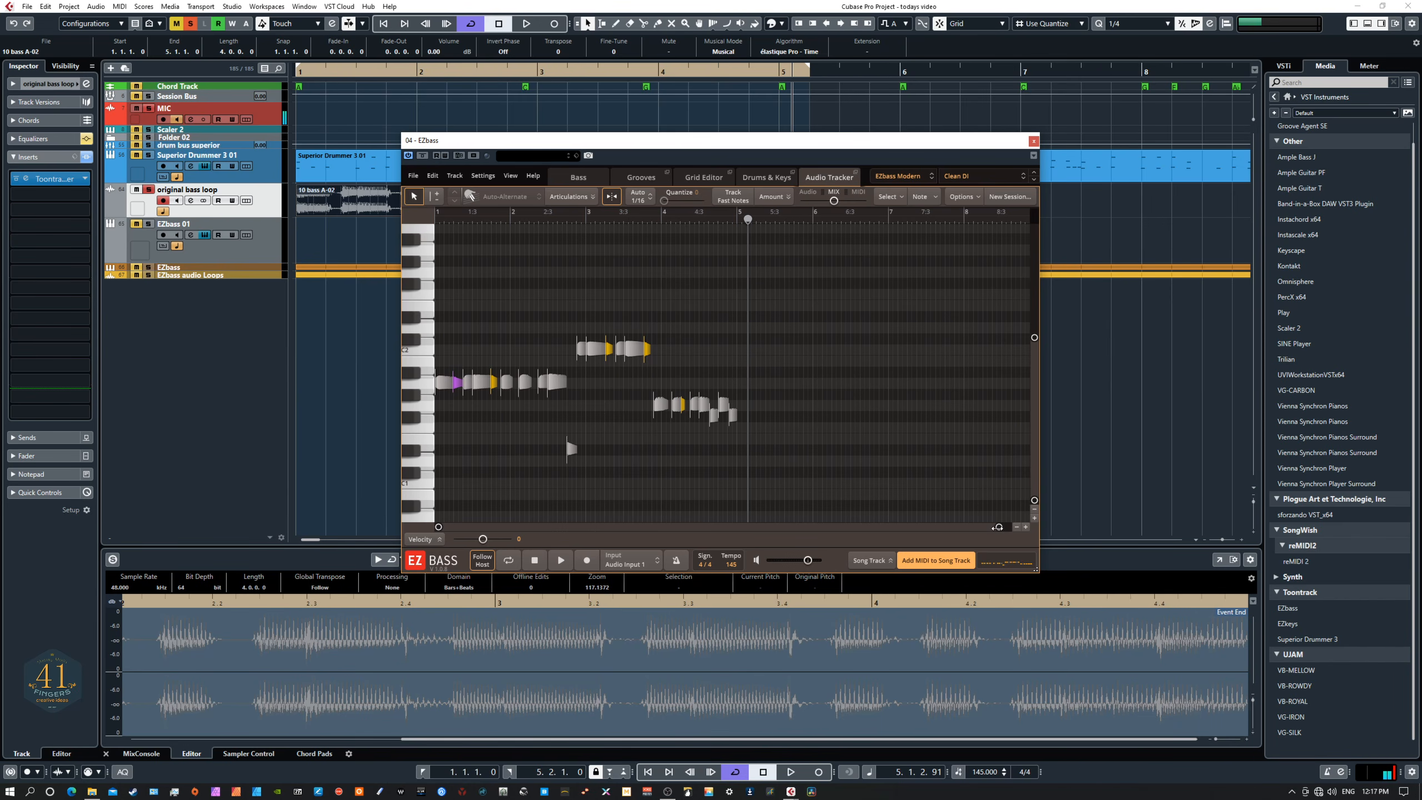
click(1025, 527)
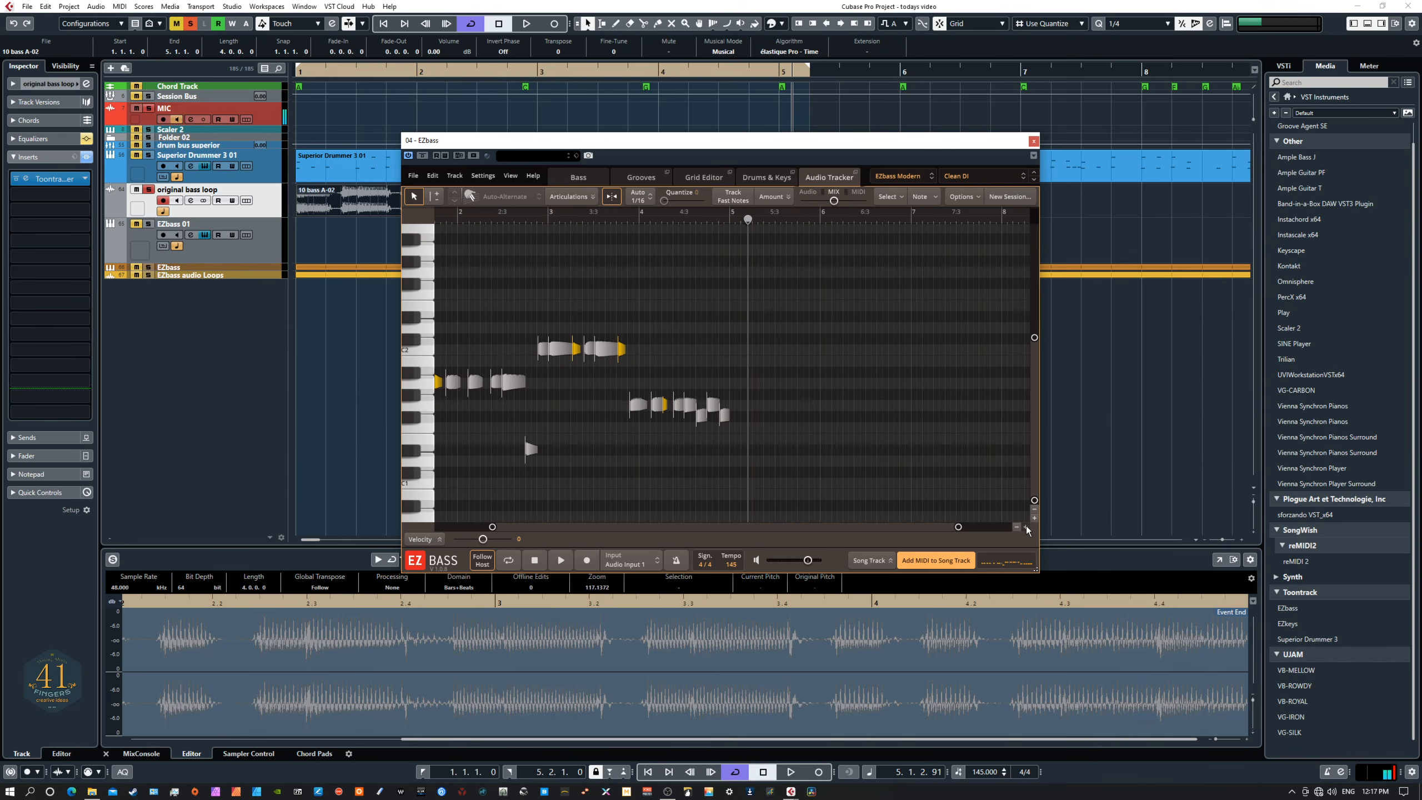
click(1025, 528)
drag(626, 527, 487, 539)
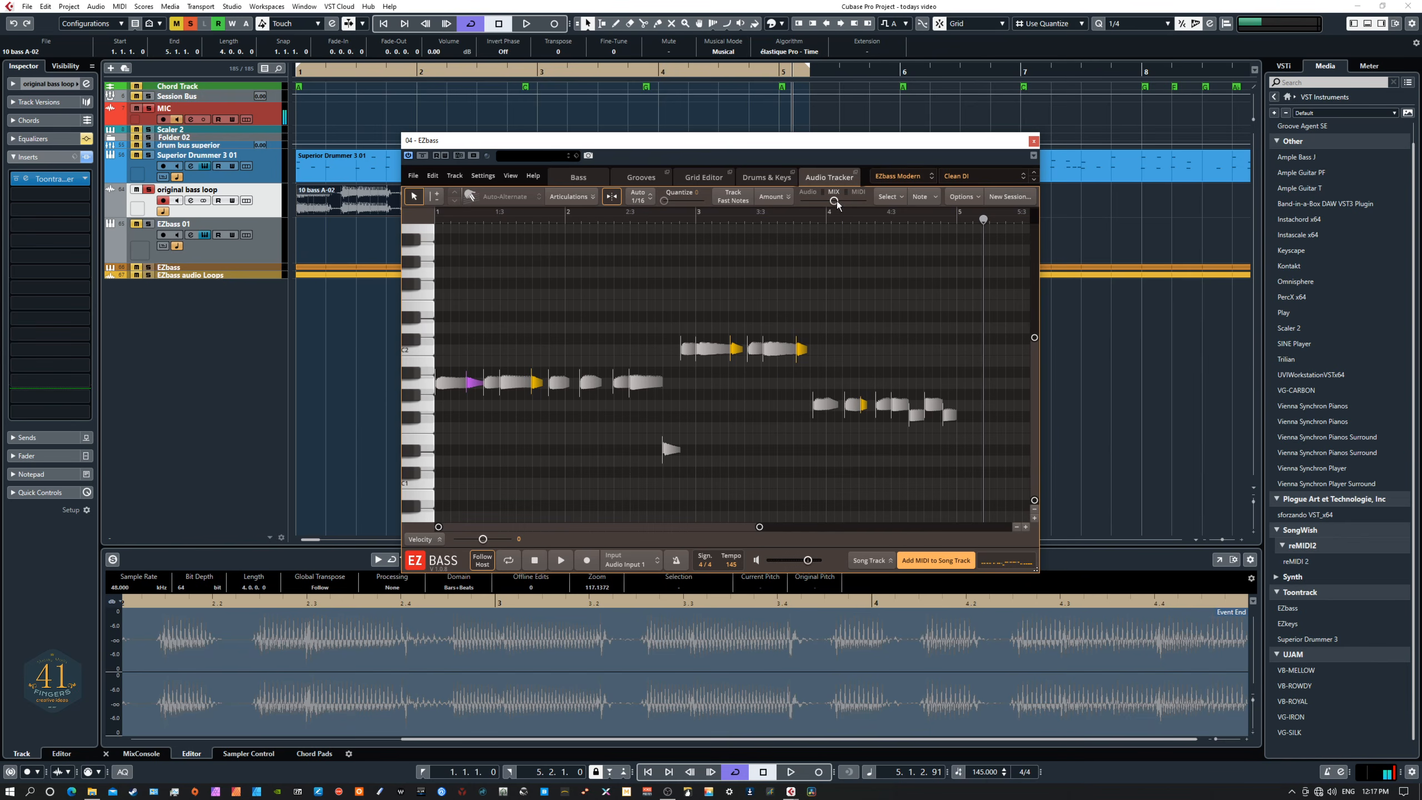
mouse_move(834, 203)
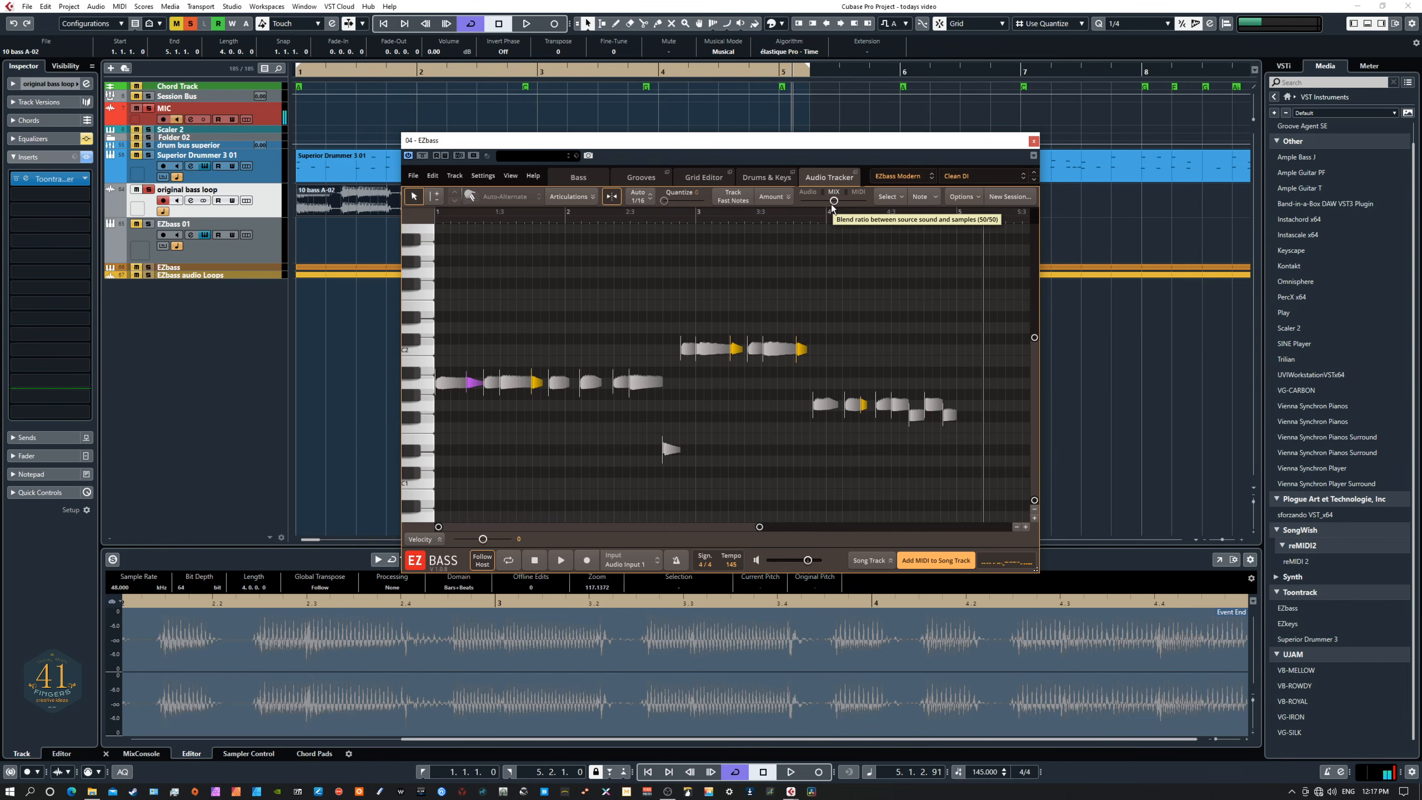
drag(833, 202, 873, 212)
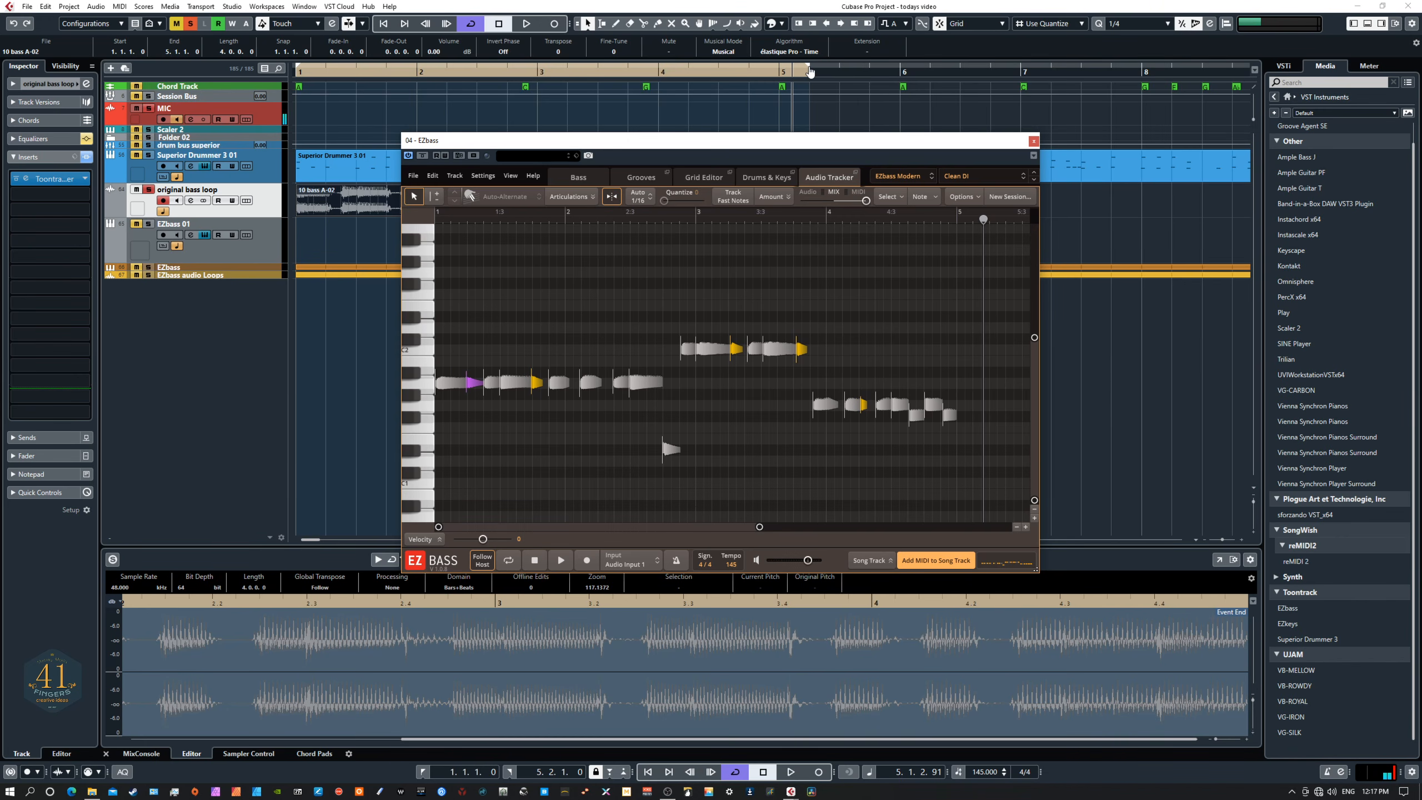
Step: Set the project cycle and the enabled Audio Tracker loop to end at bar 5, and play the loop through
drag(810, 71, 786, 73)
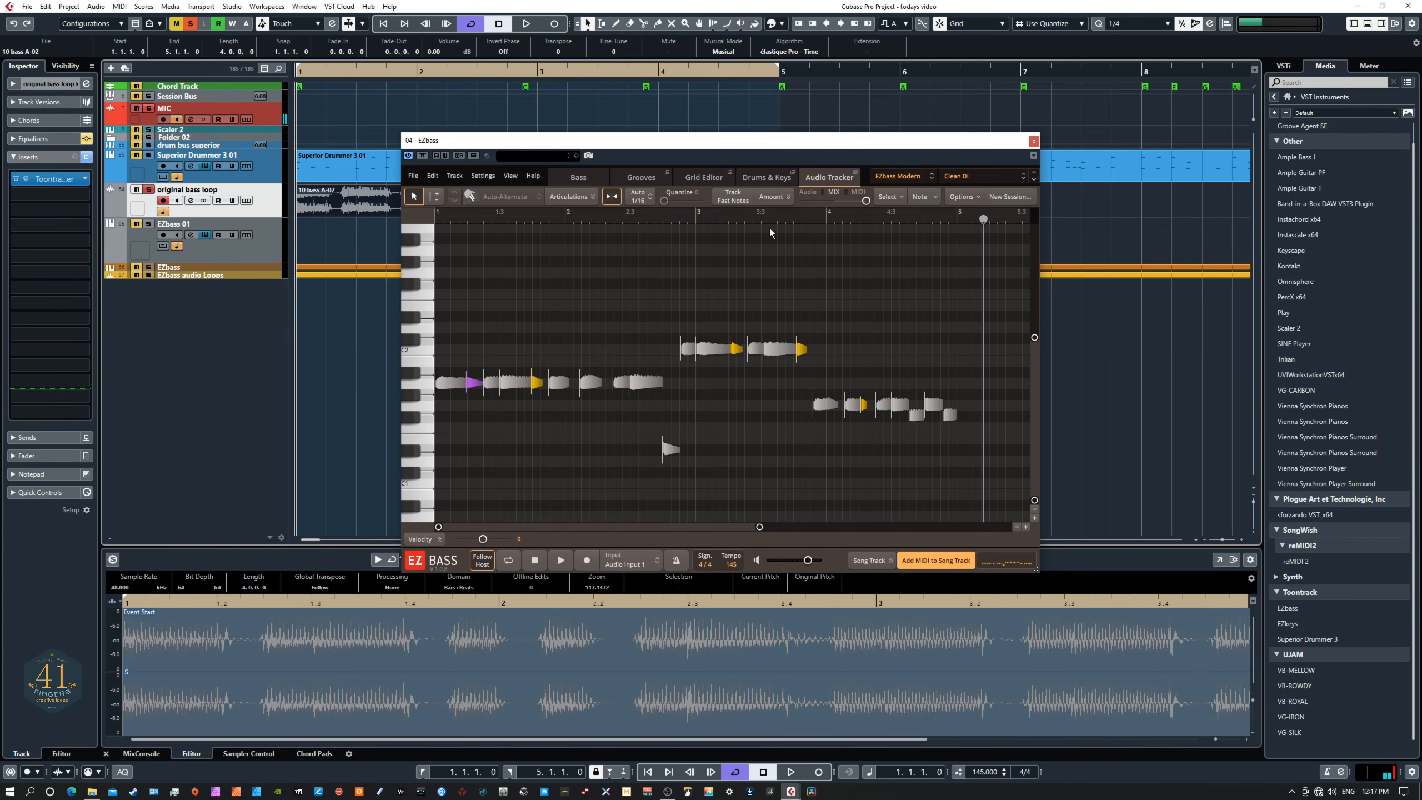
click(510, 562)
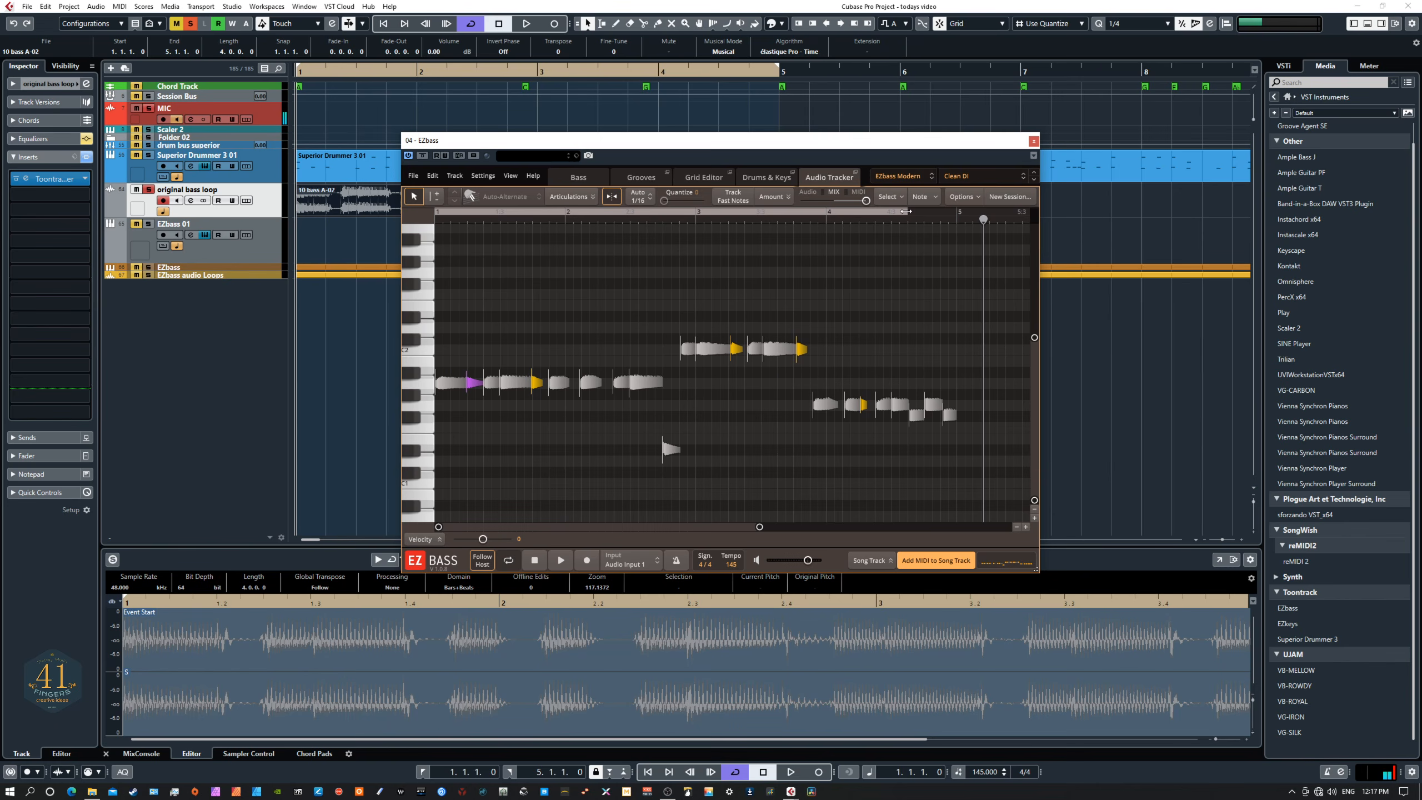
drag(907, 212, 957, 212)
key(space)
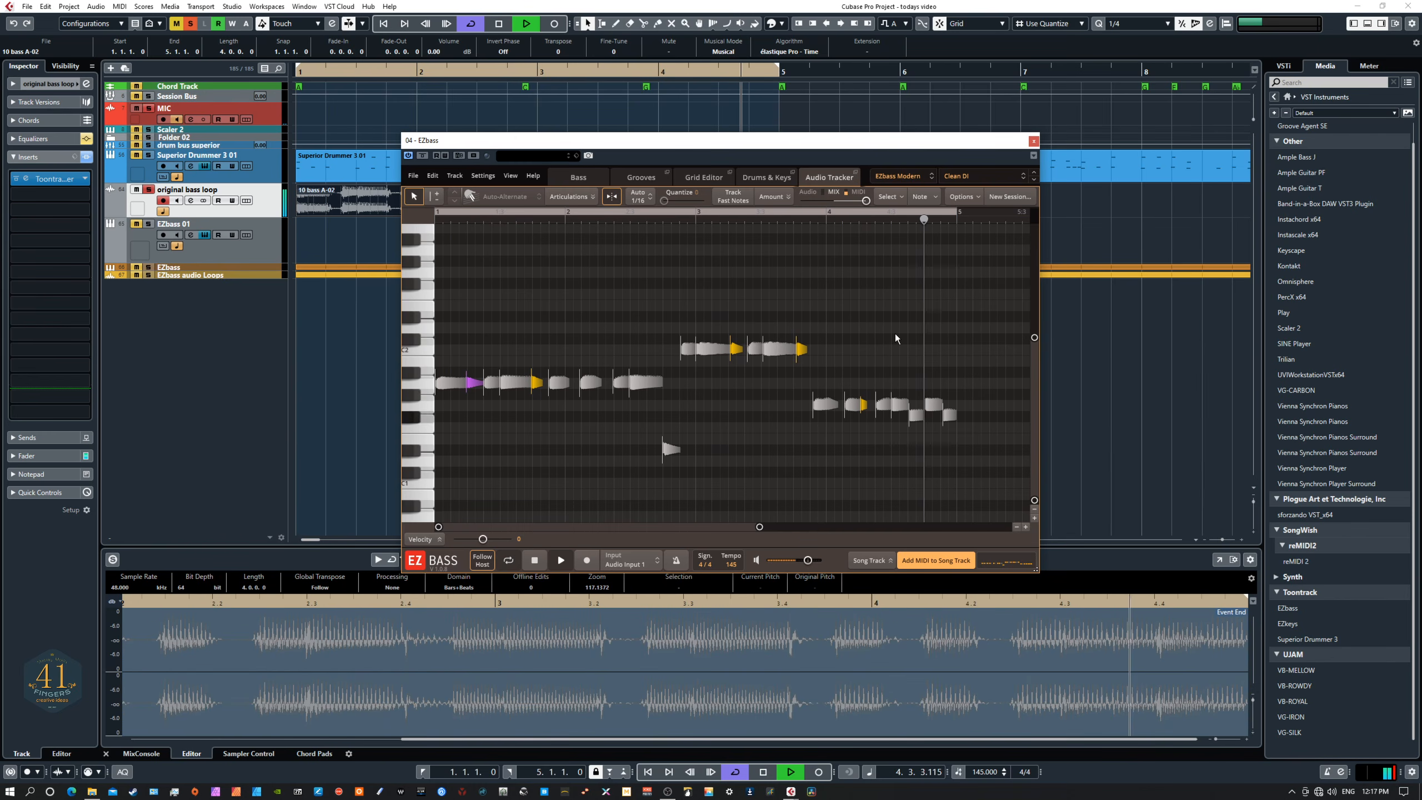
key(space)
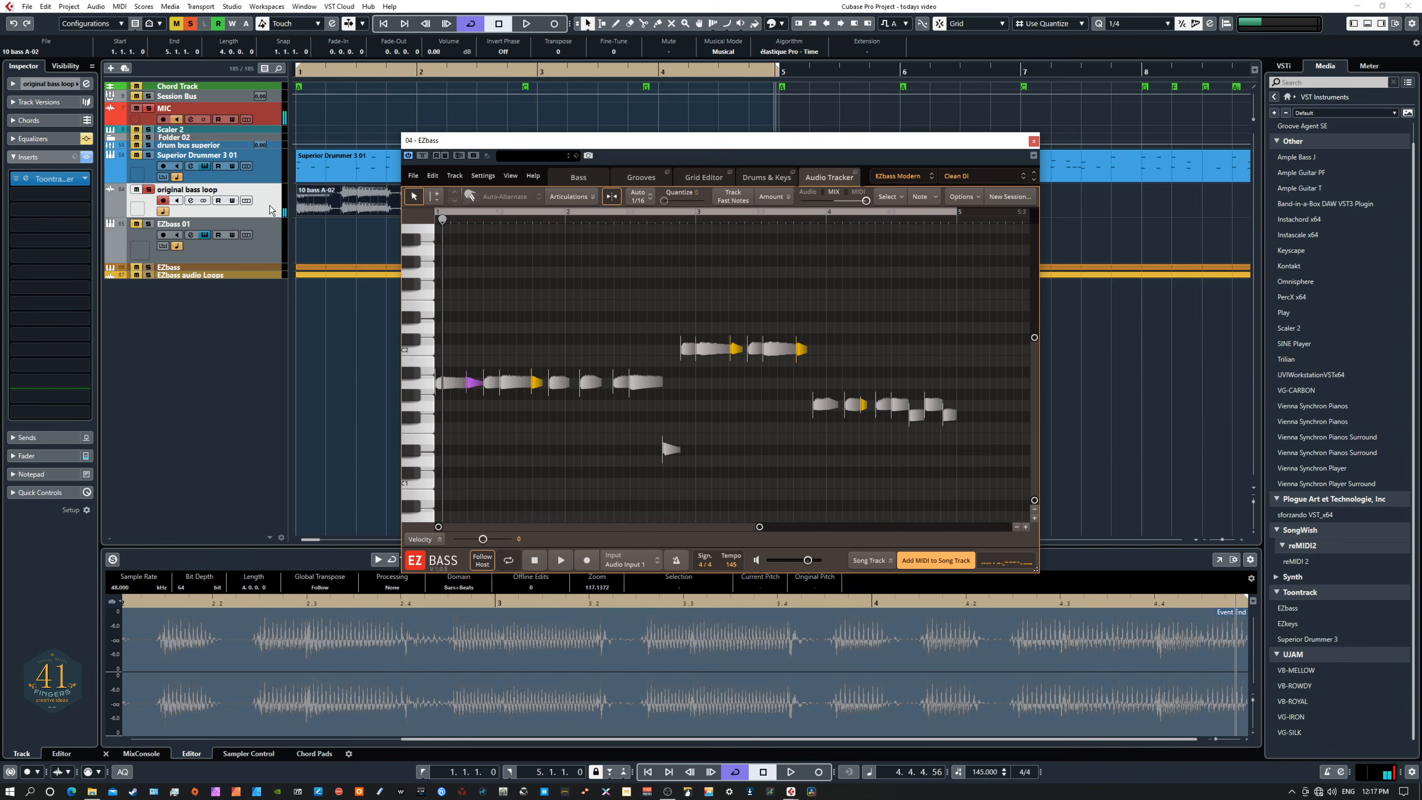
Step: Unsolo the original bass loop track, solo the EZbass 01 track and play back the converted bass line
click(149, 190)
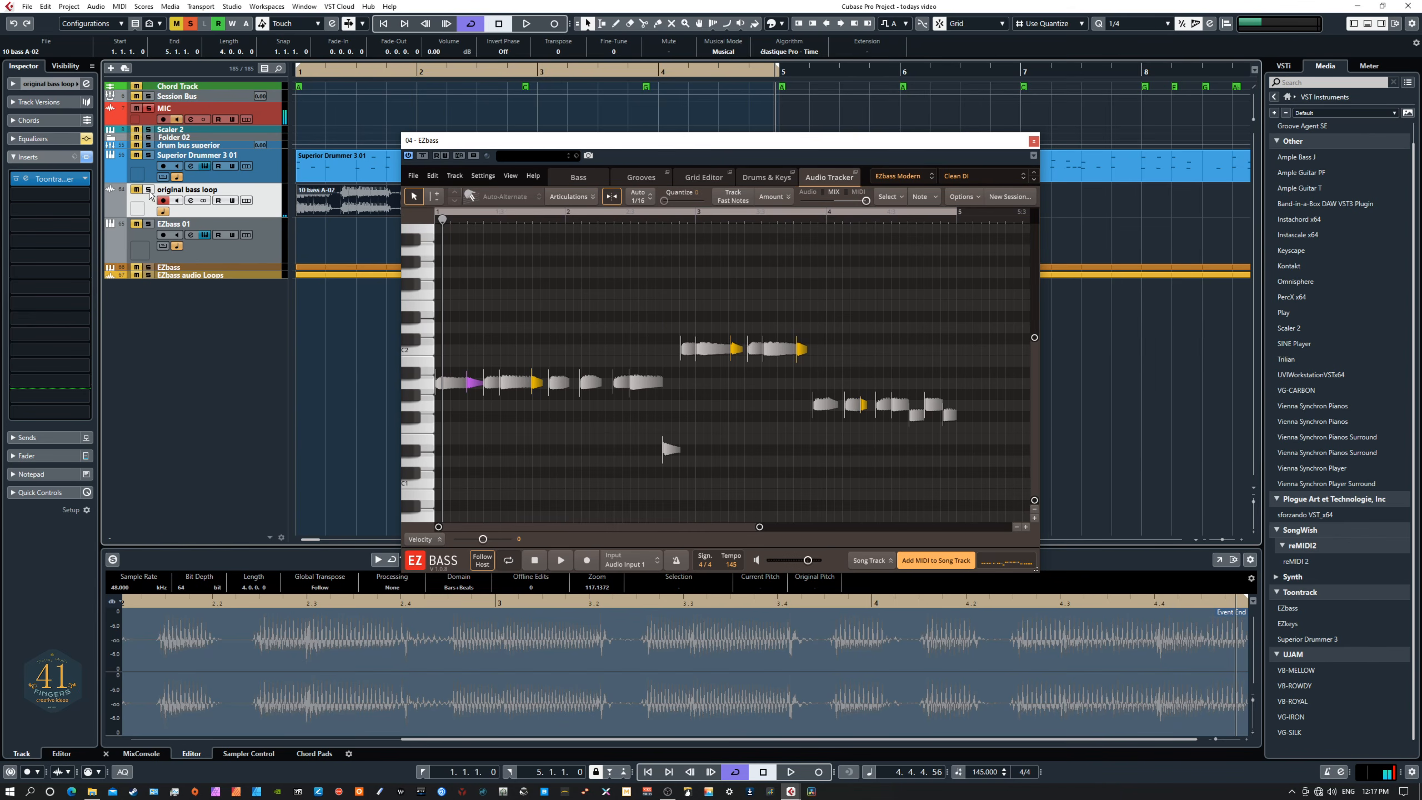
click(149, 223)
click(285, 251)
key(space)
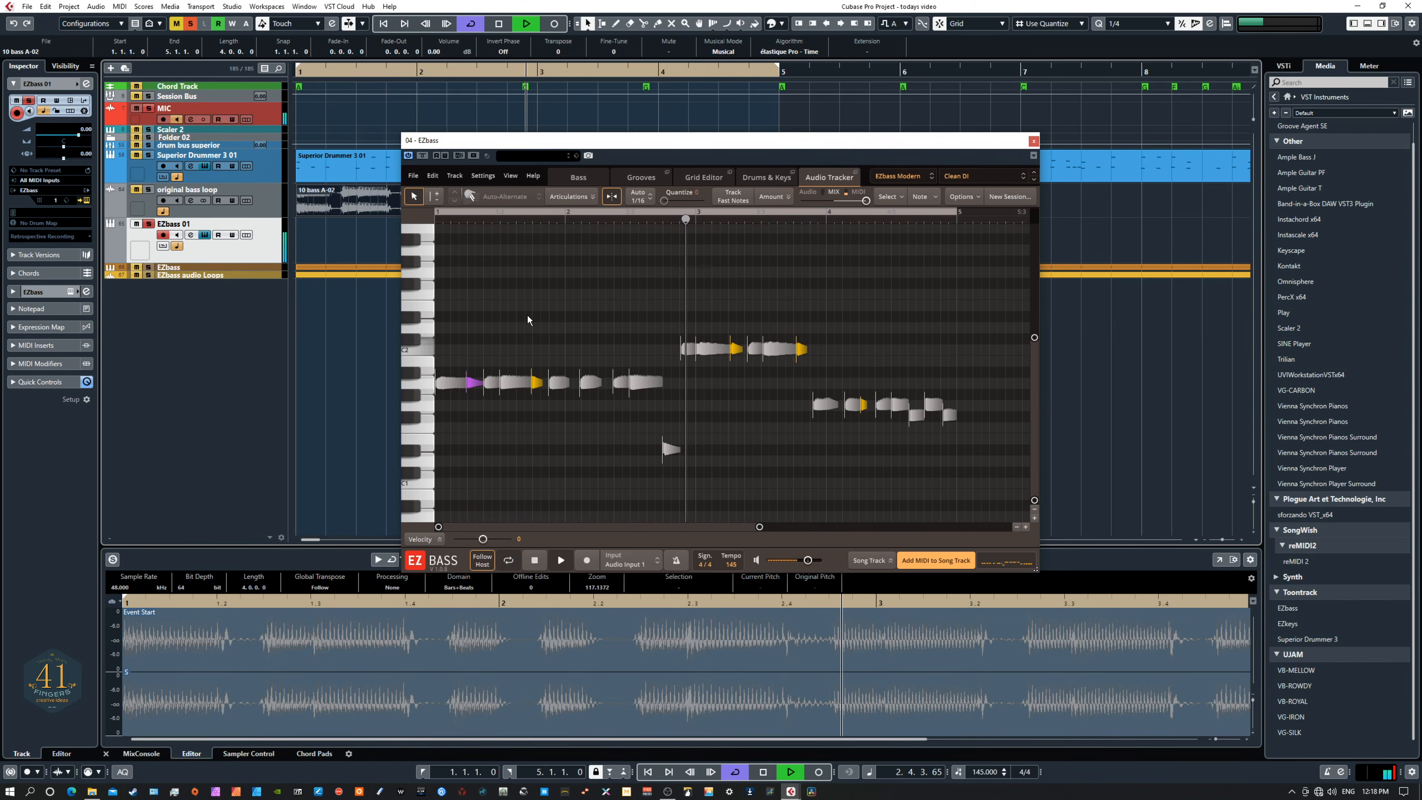
key(space)
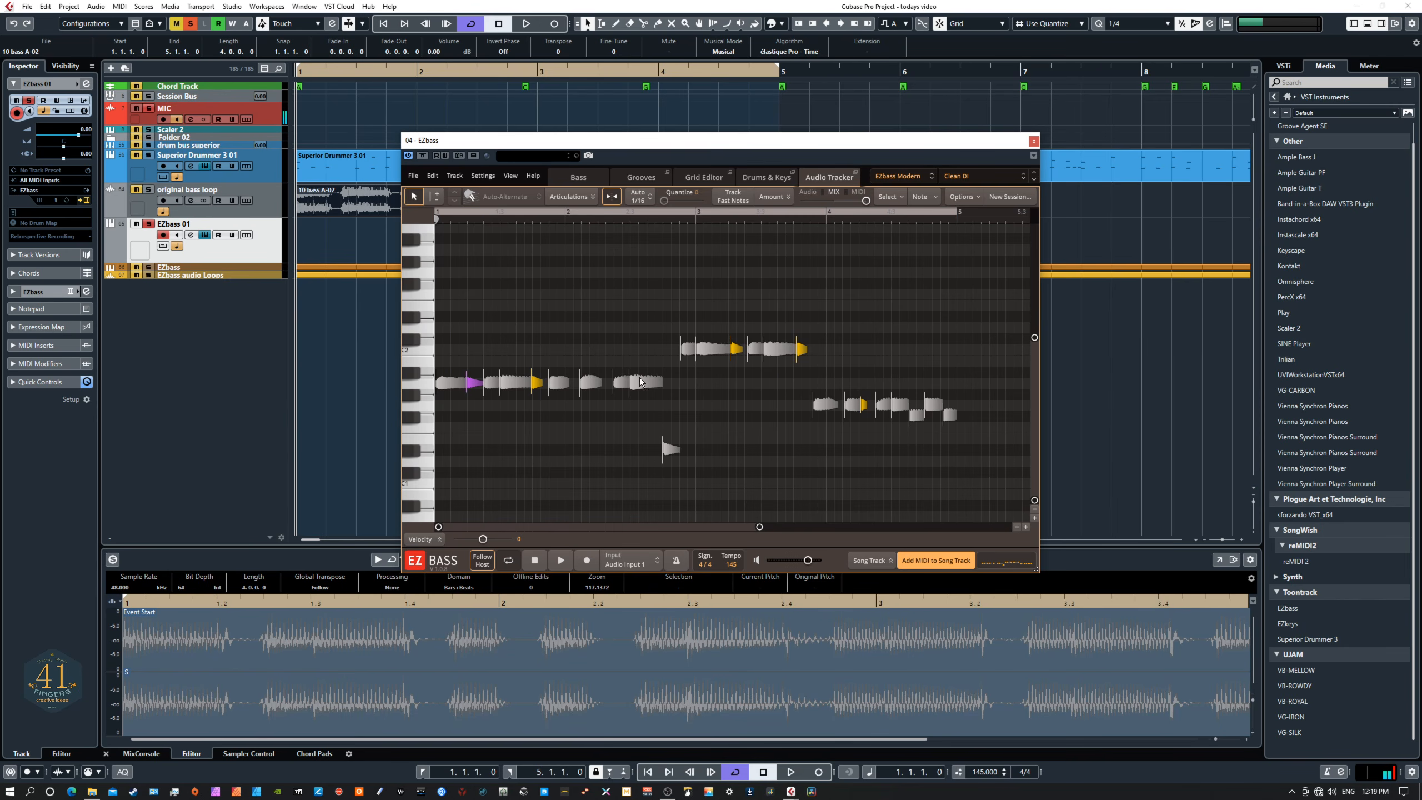
Step: Add the tracked bass MIDI to the EZbass song track
mouse_move(640, 383)
mouse_down()
mouse_move(642, 361)
mouse_move(642, 383)
mouse_up()
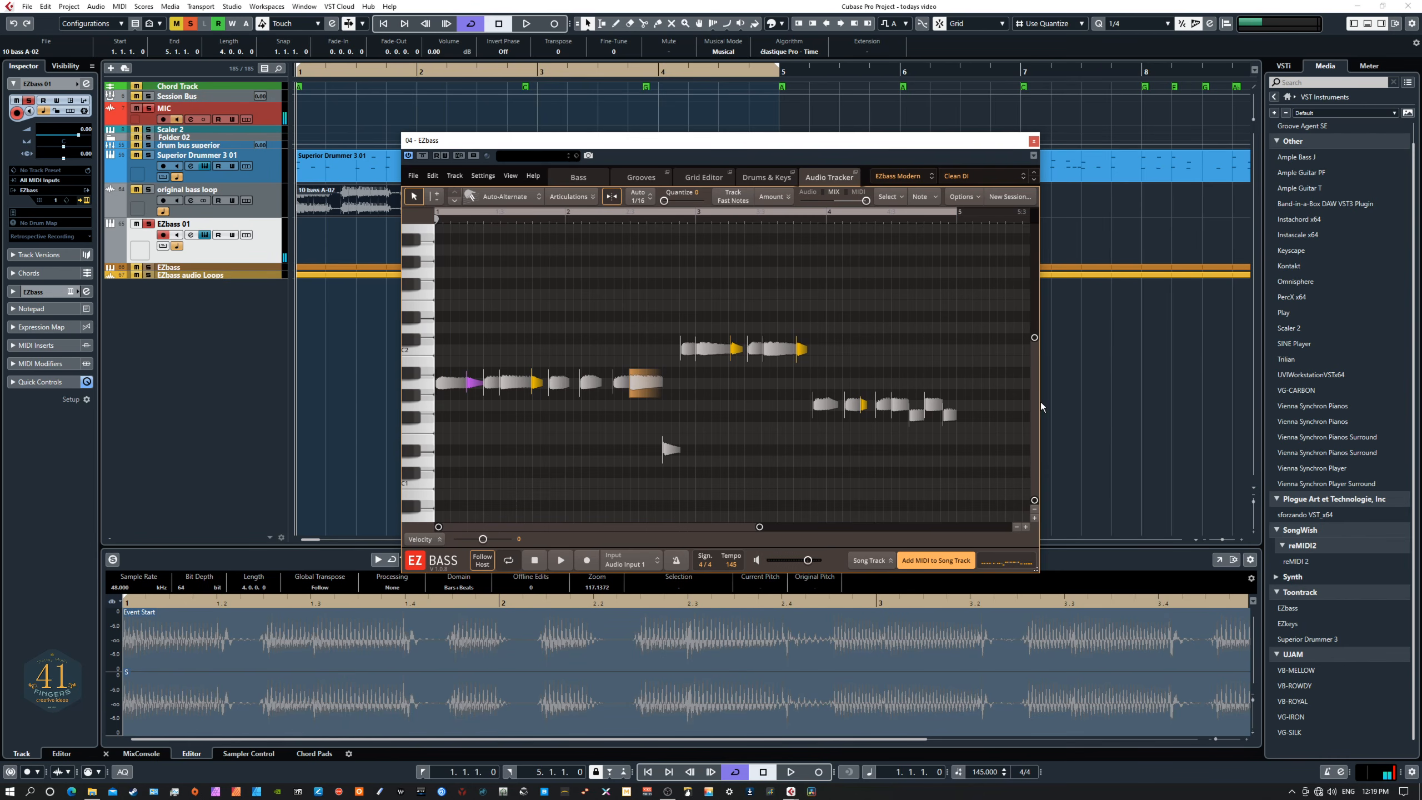
mouse_move(1035, 404)
mouse_down()
mouse_move(1029, 288)
mouse_move(1033, 397)
mouse_up()
click(931, 562)
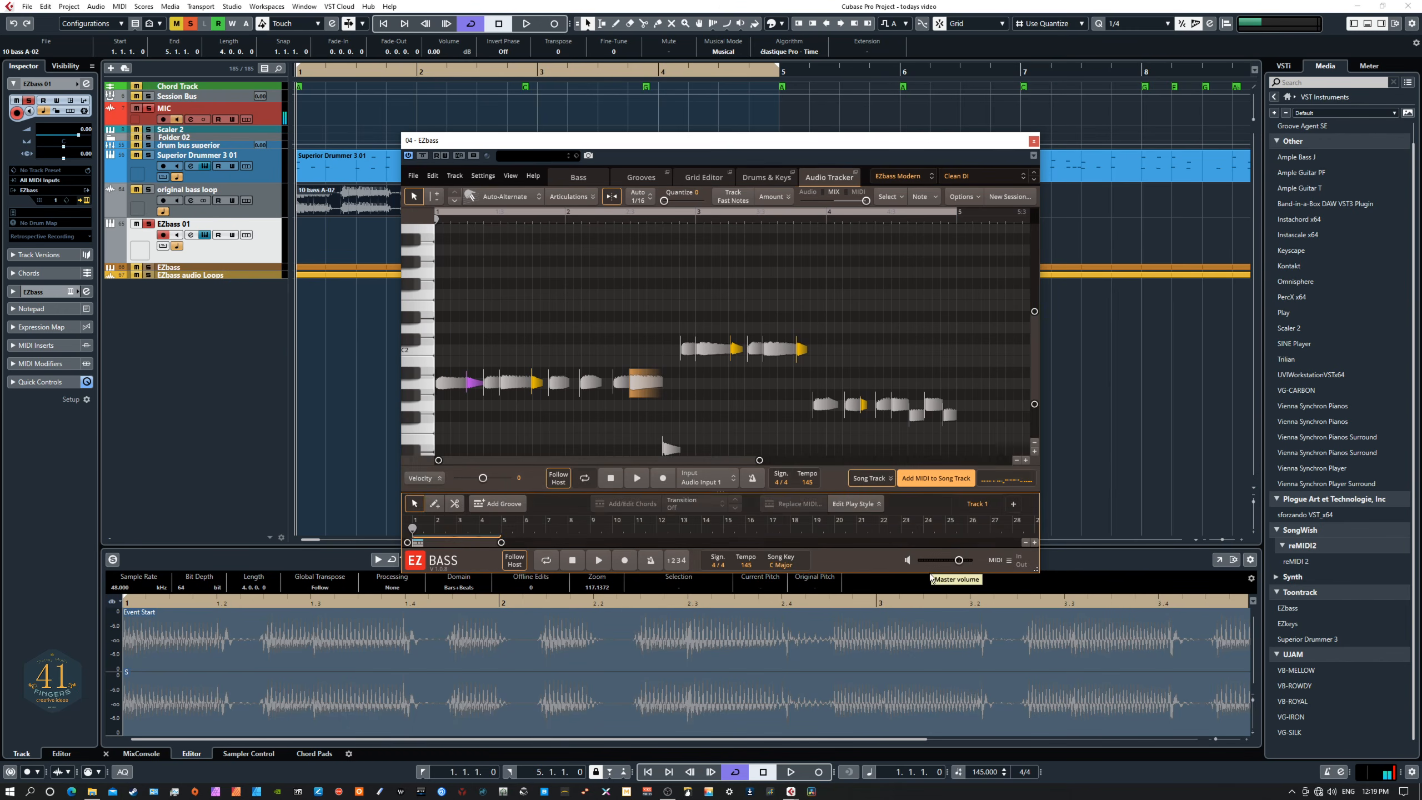
Step: Open the converted part in the Grid Editor, enlarge the EZbass window and play back the notes
click(691, 179)
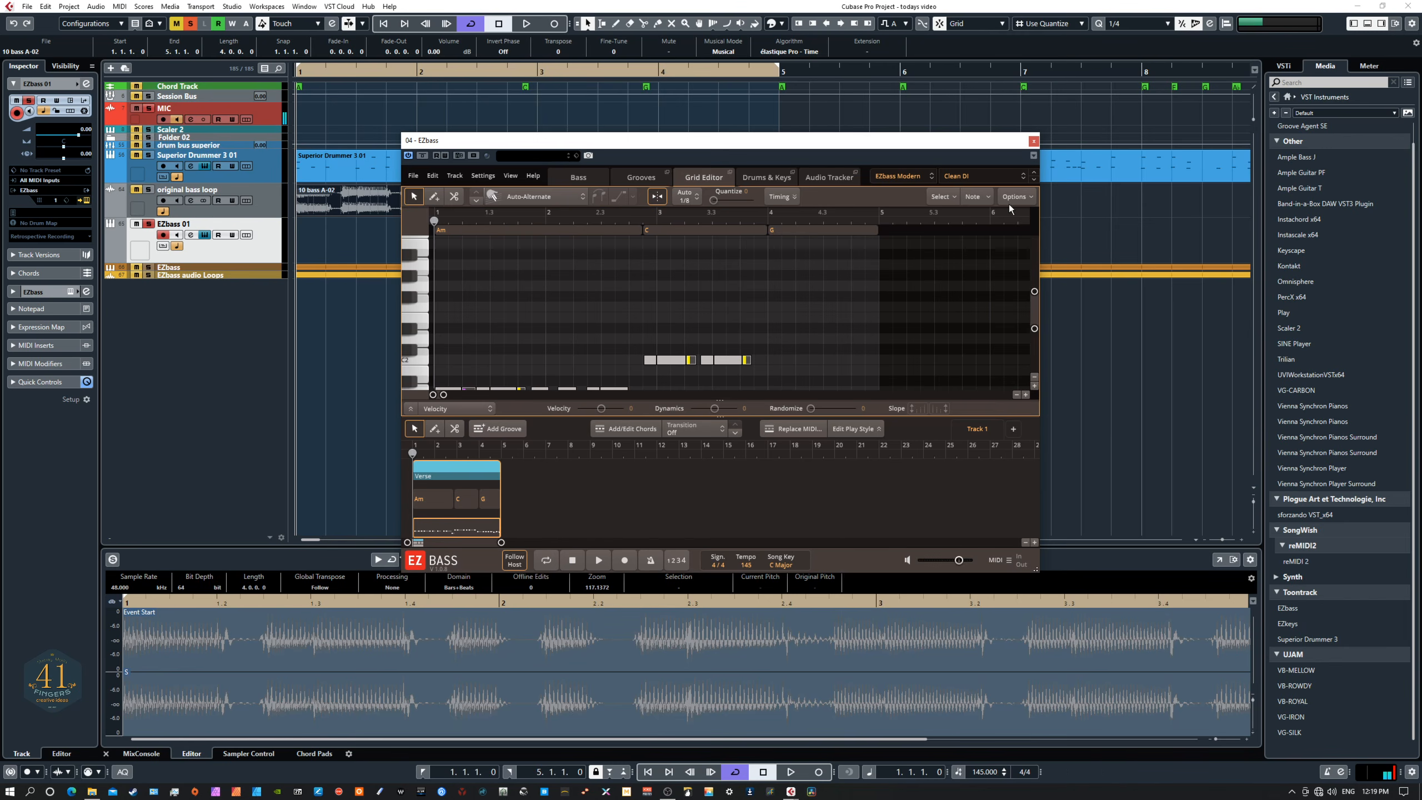
drag(1035, 569, 1246, 713)
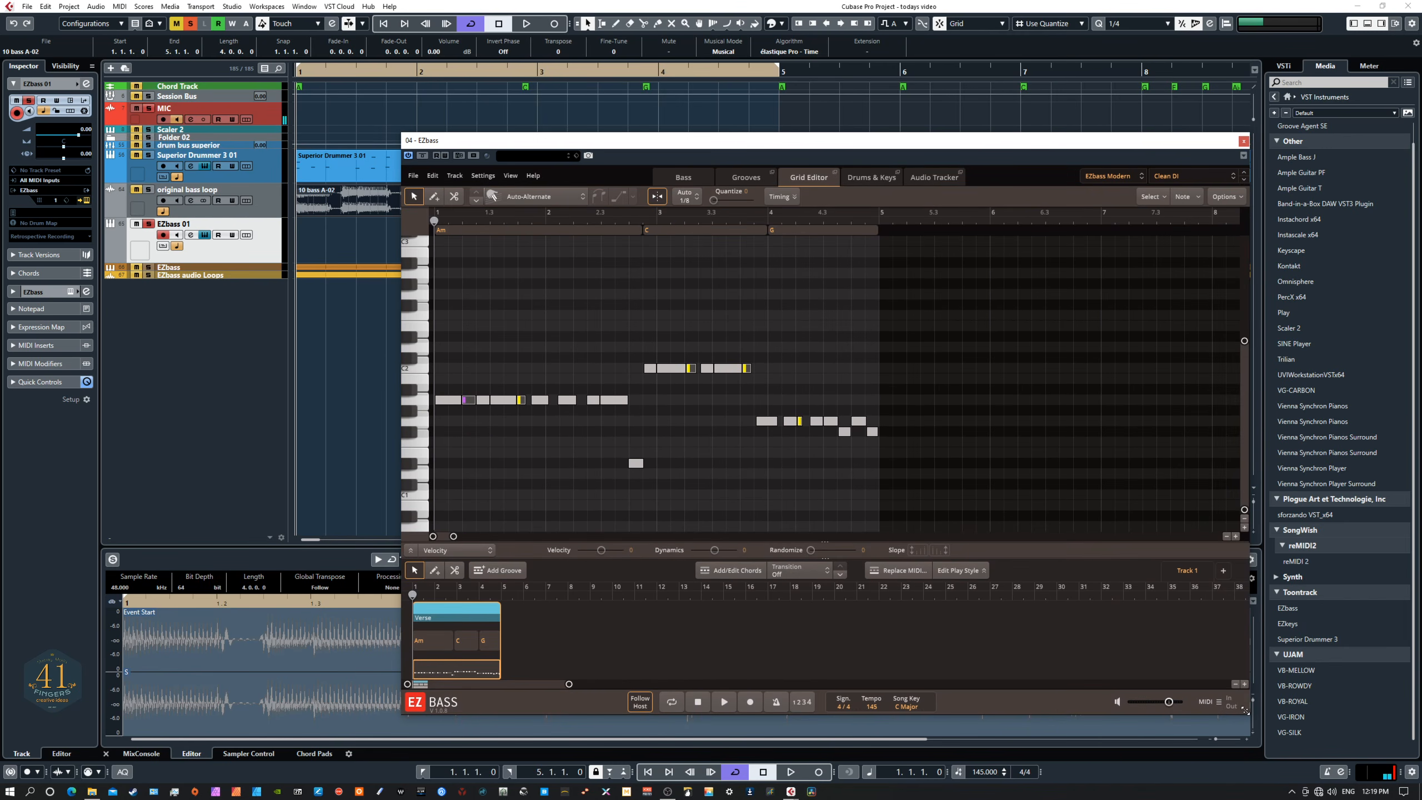
mouse_move(454, 538)
mouse_down()
mouse_move(471, 539)
mouse_move(447, 545)
mouse_up()
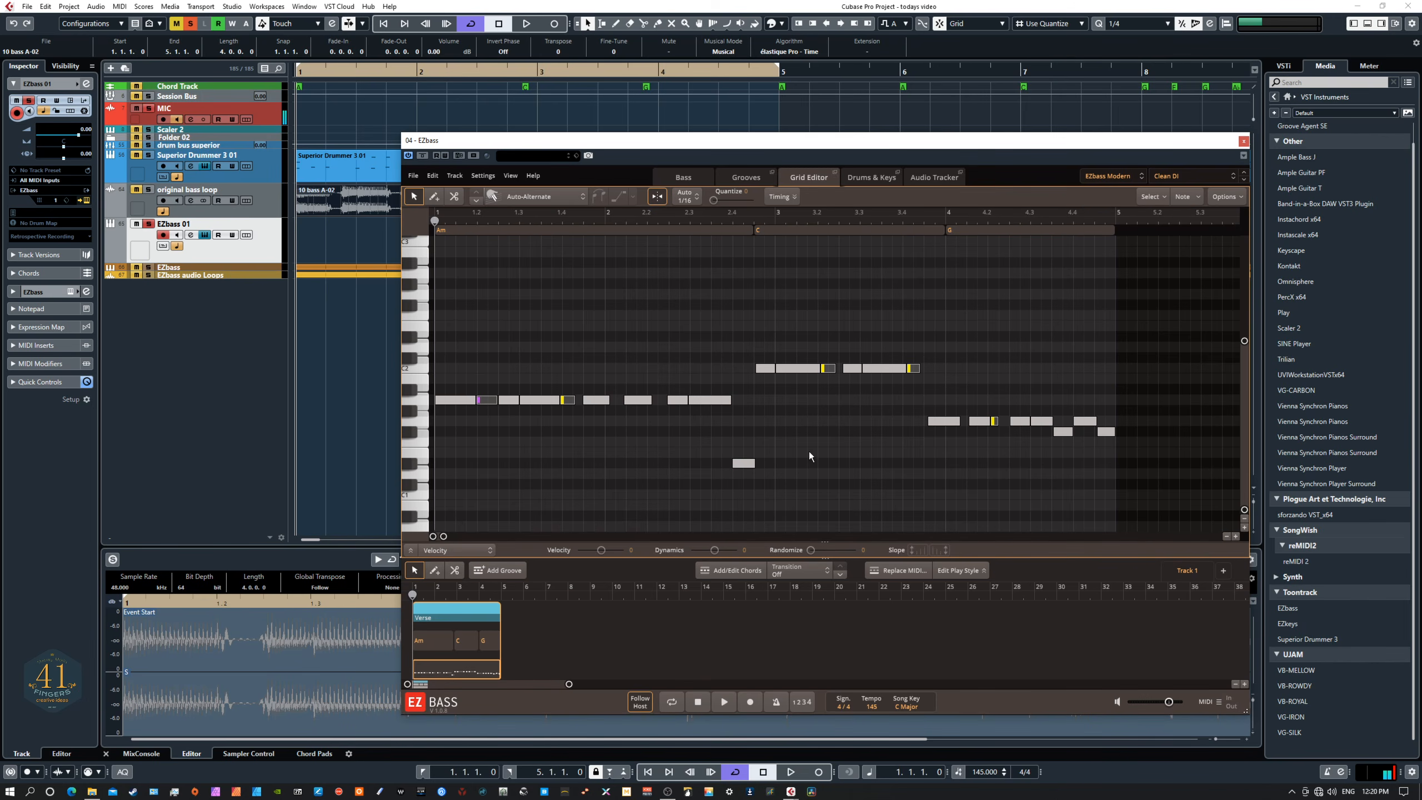
key(space)
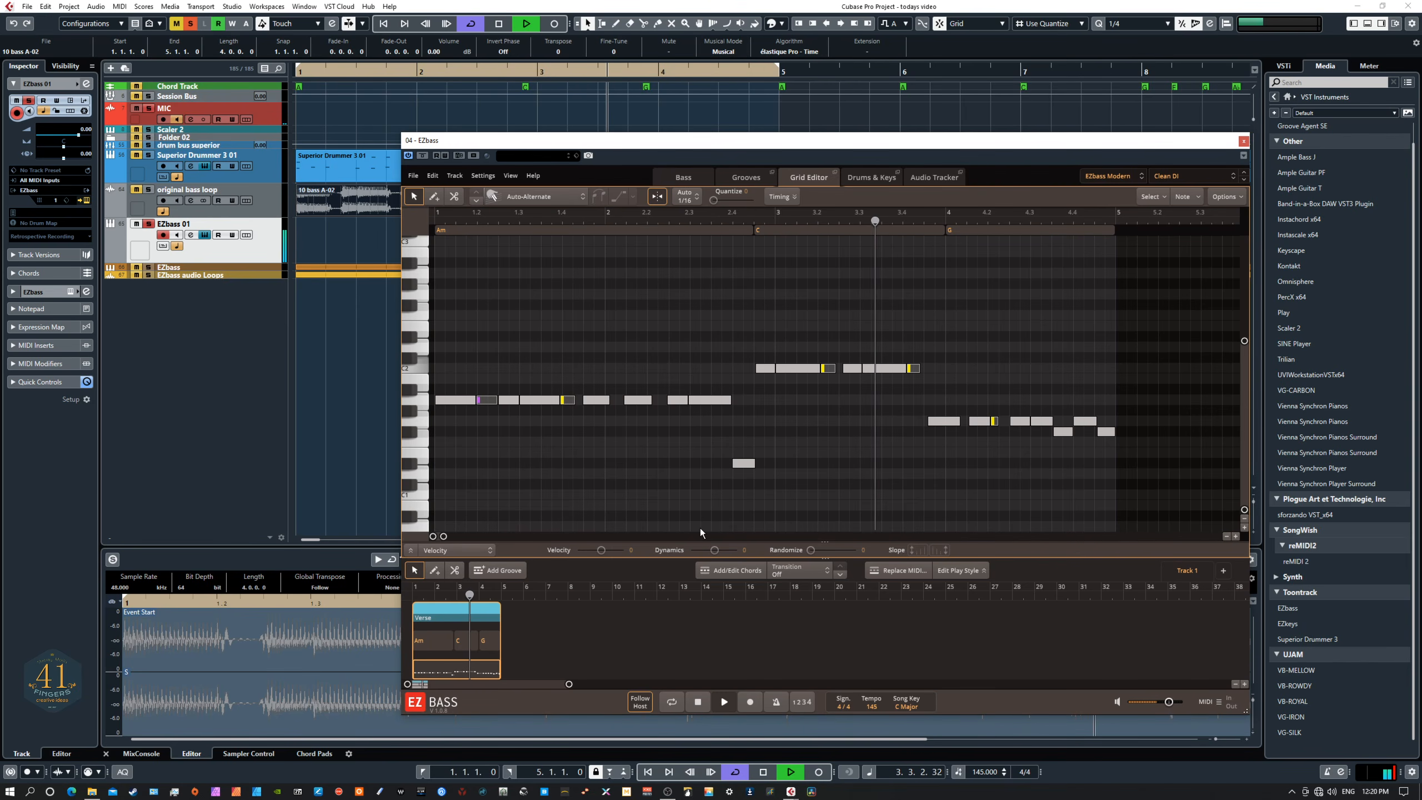
key(space)
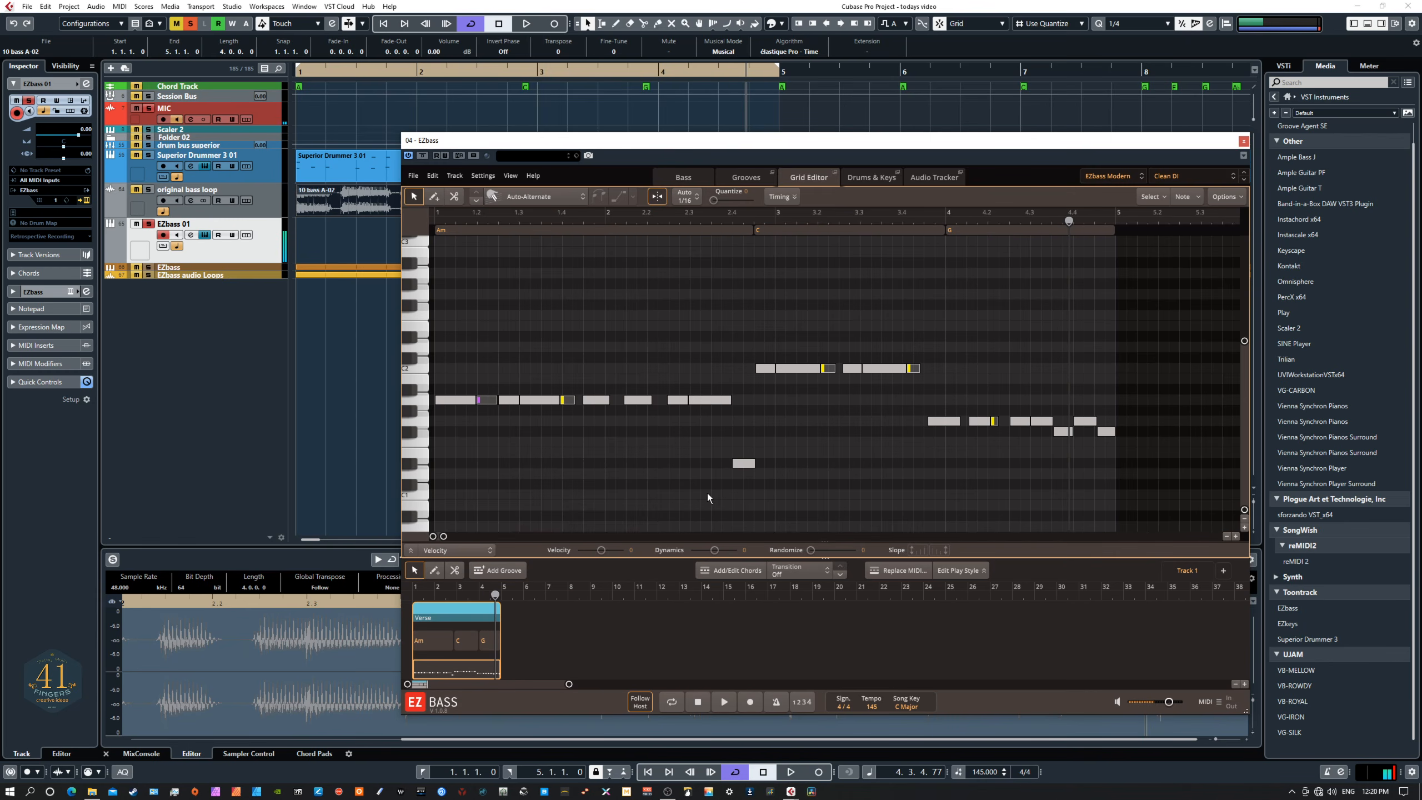
Step: Change the EZbass preset to Deep and Bright and play back the bass line
drag(722, 355, 763, 415)
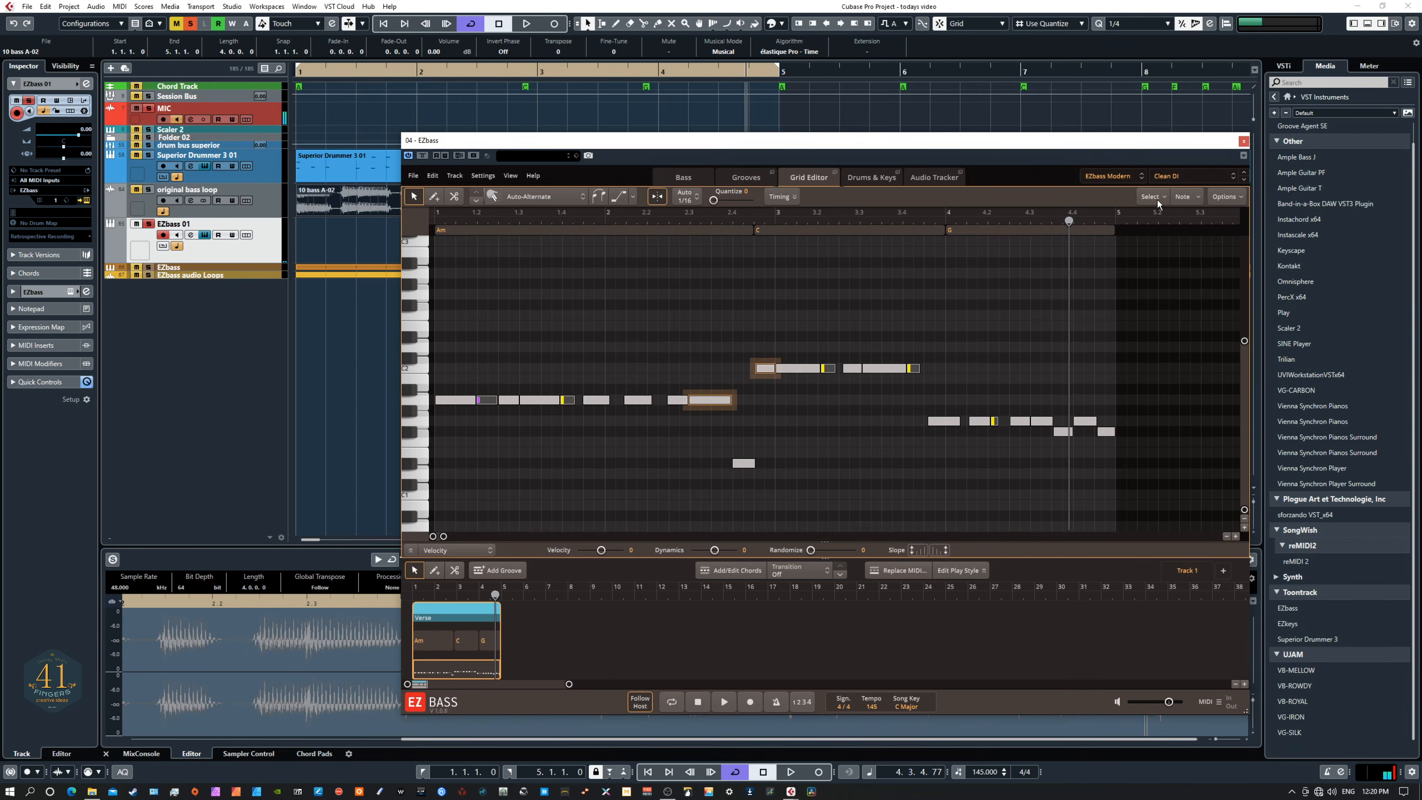
click(1169, 177)
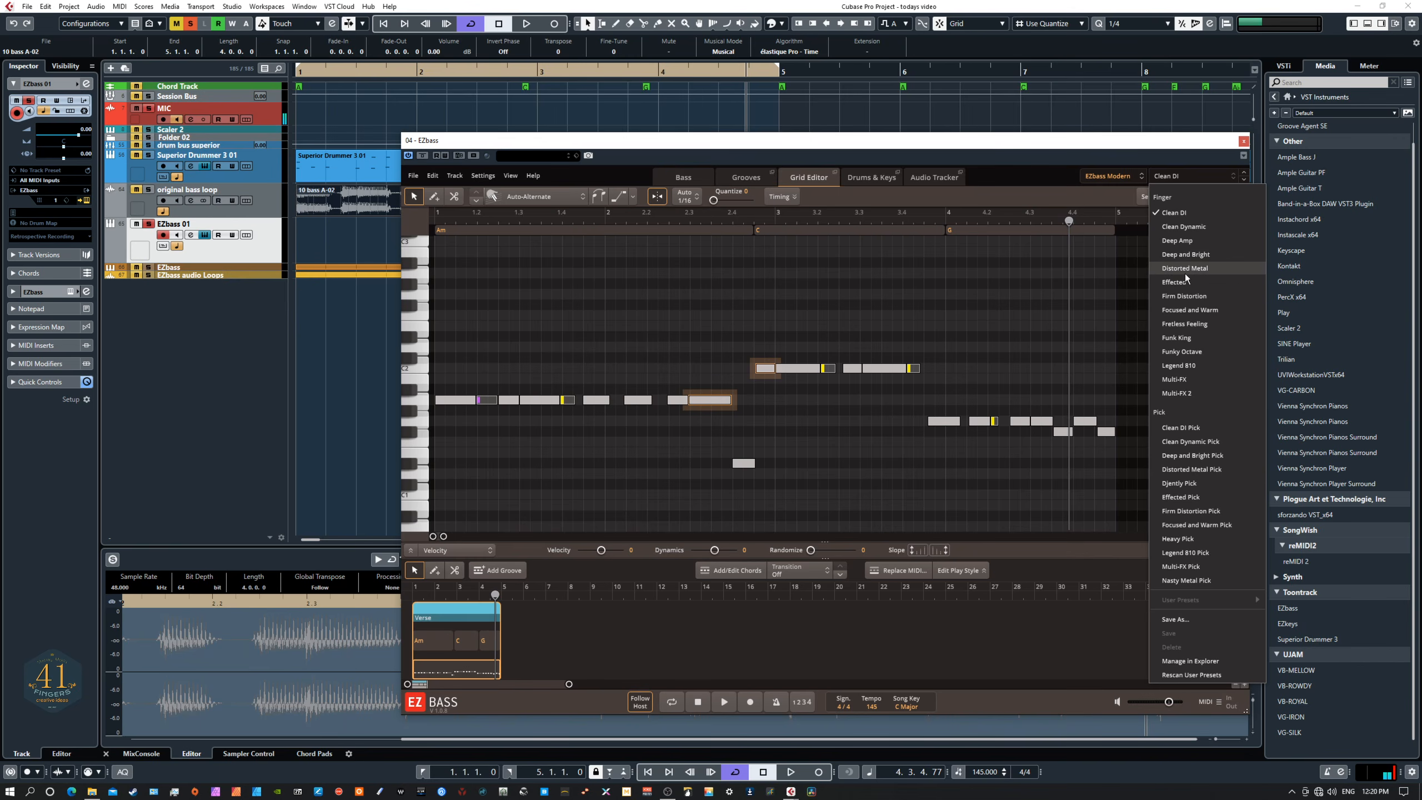
click(1183, 256)
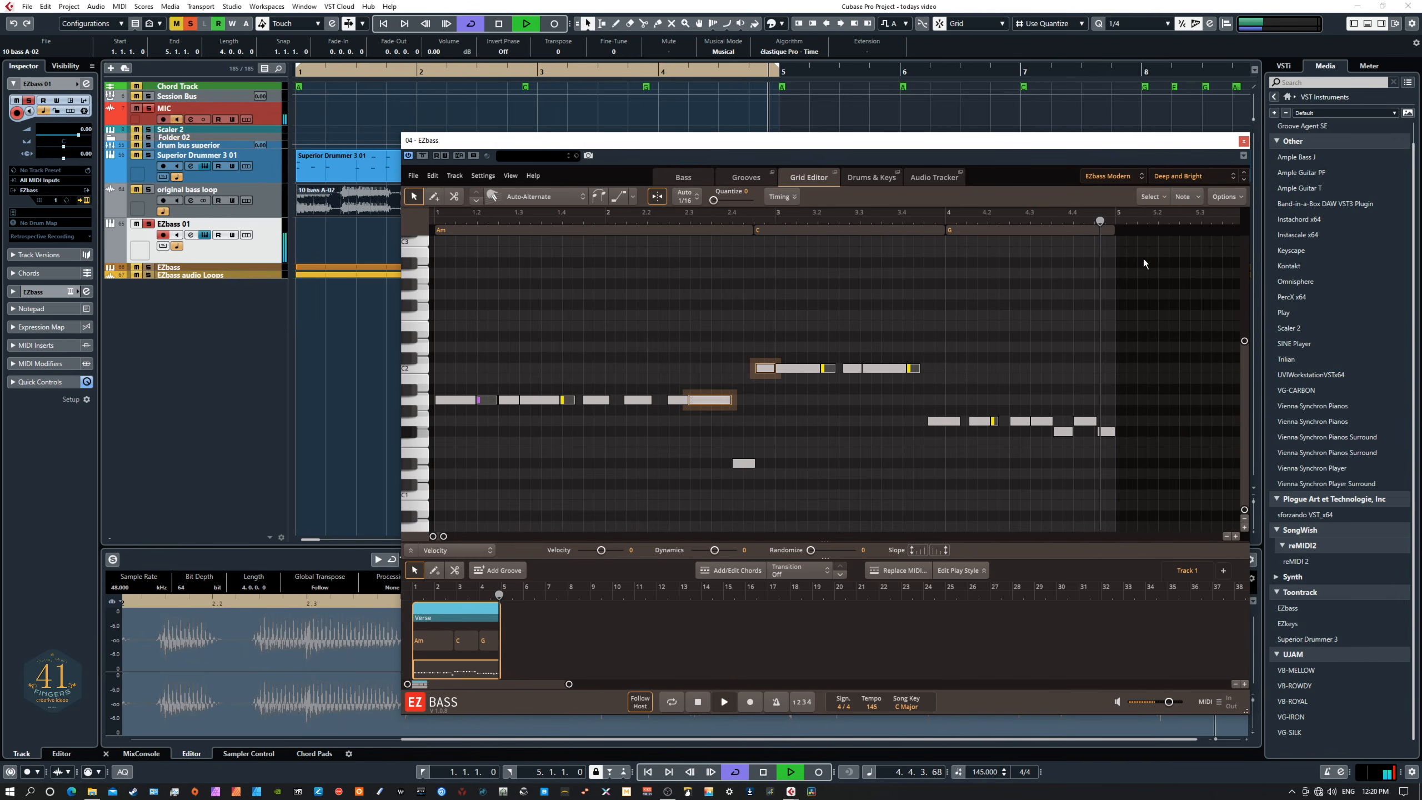
key(space)
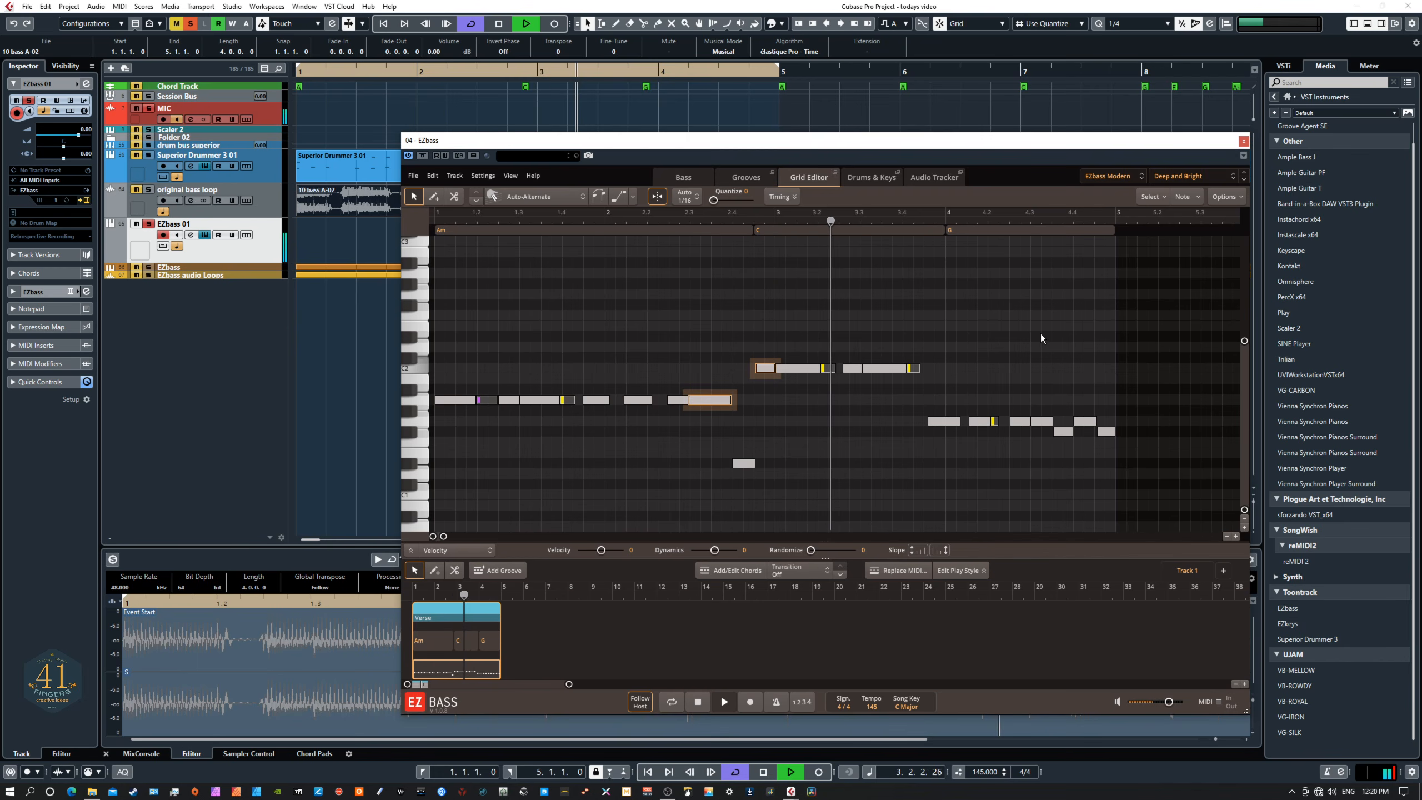
key(space)
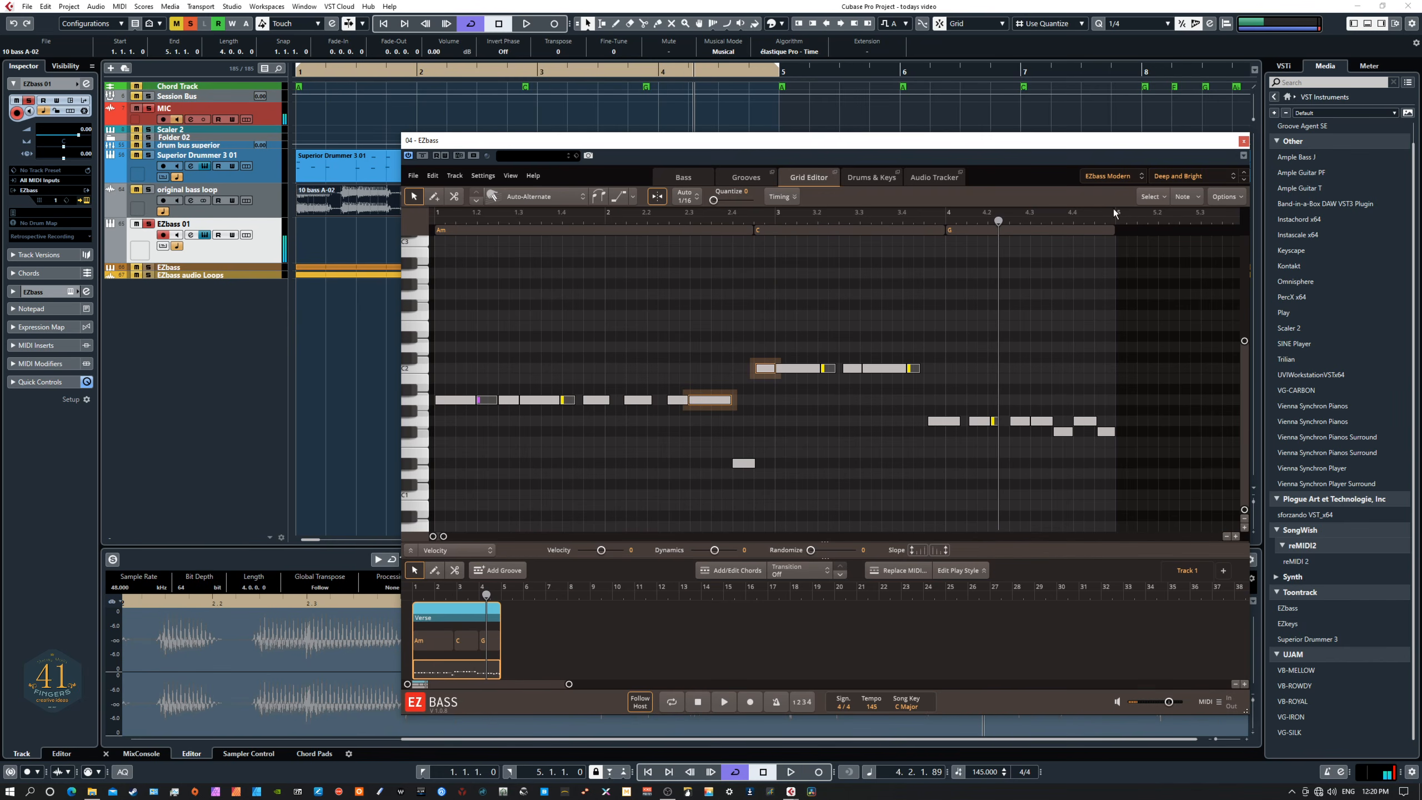
Step: Show the bass instrument's effect controls, play back the bass line with them in view, and return to the Grid Editor
click(684, 177)
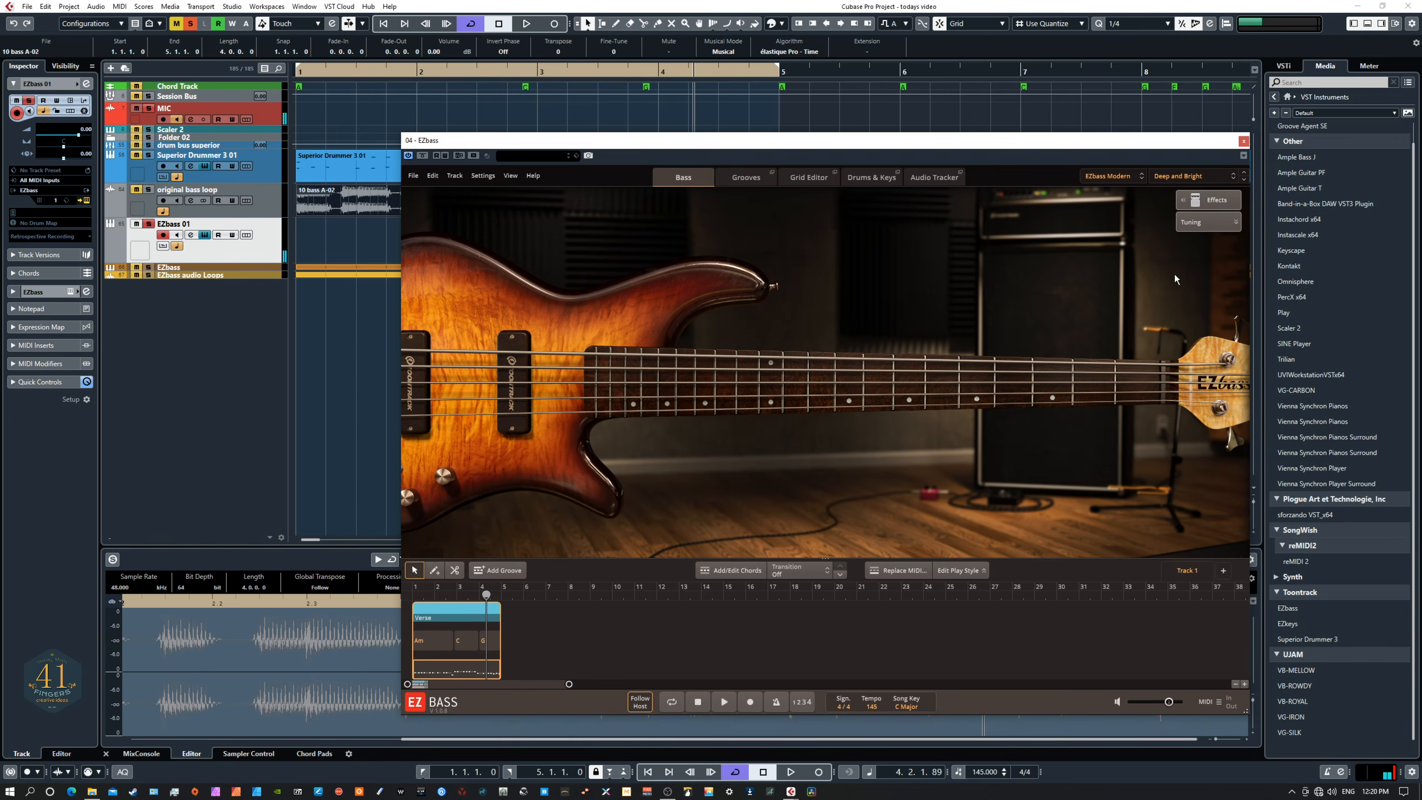
click(1204, 200)
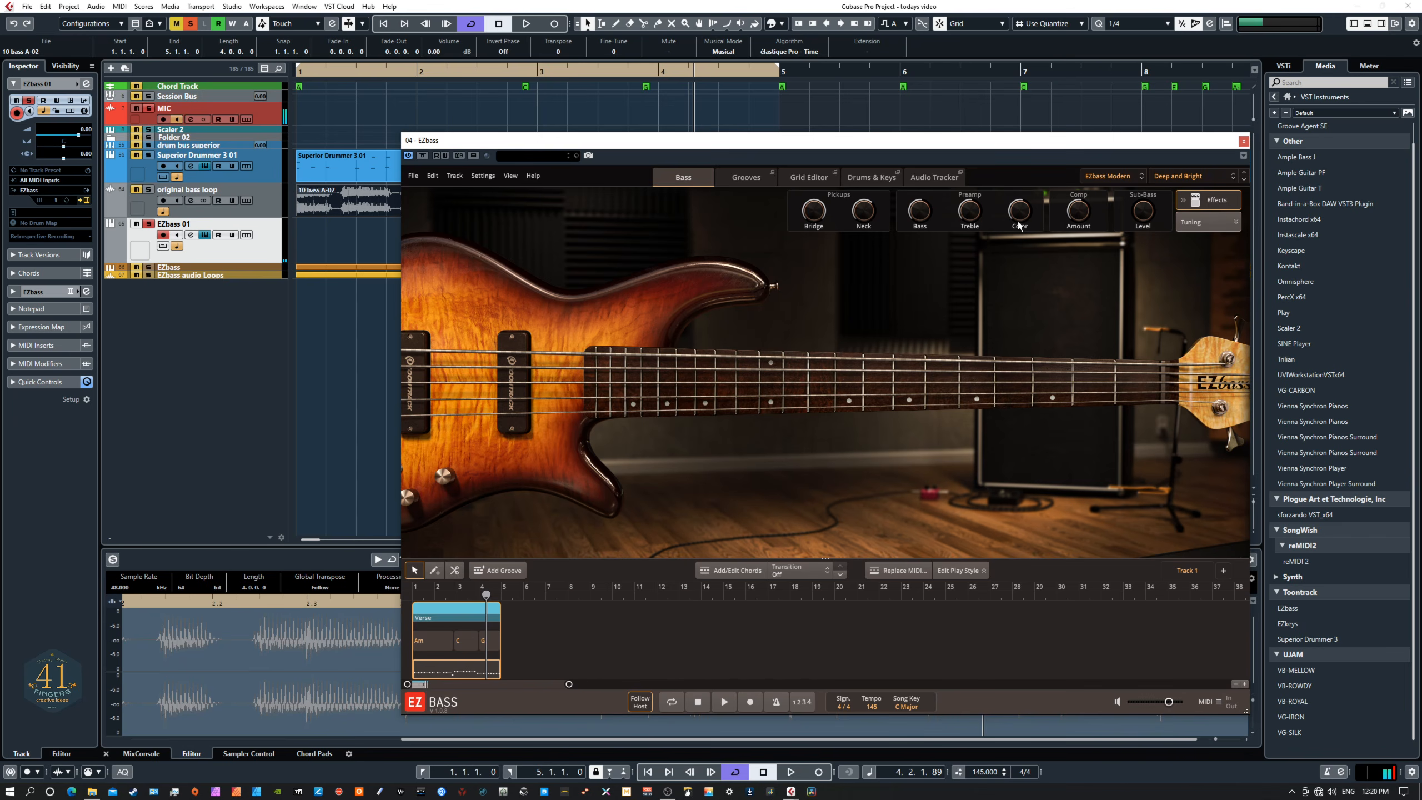
mouse_move(972, 214)
mouse_move(863, 213)
key(space)
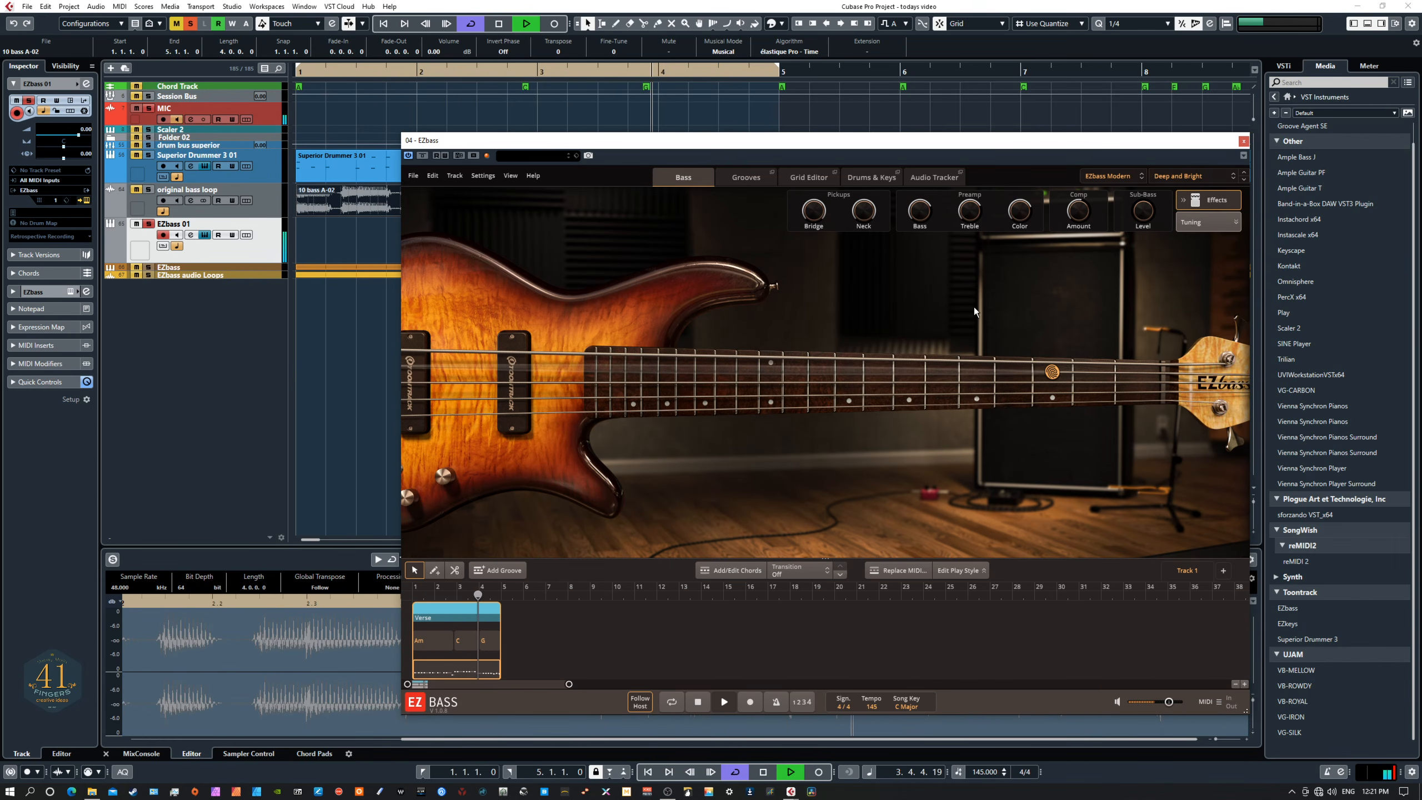
key(space)
click(808, 178)
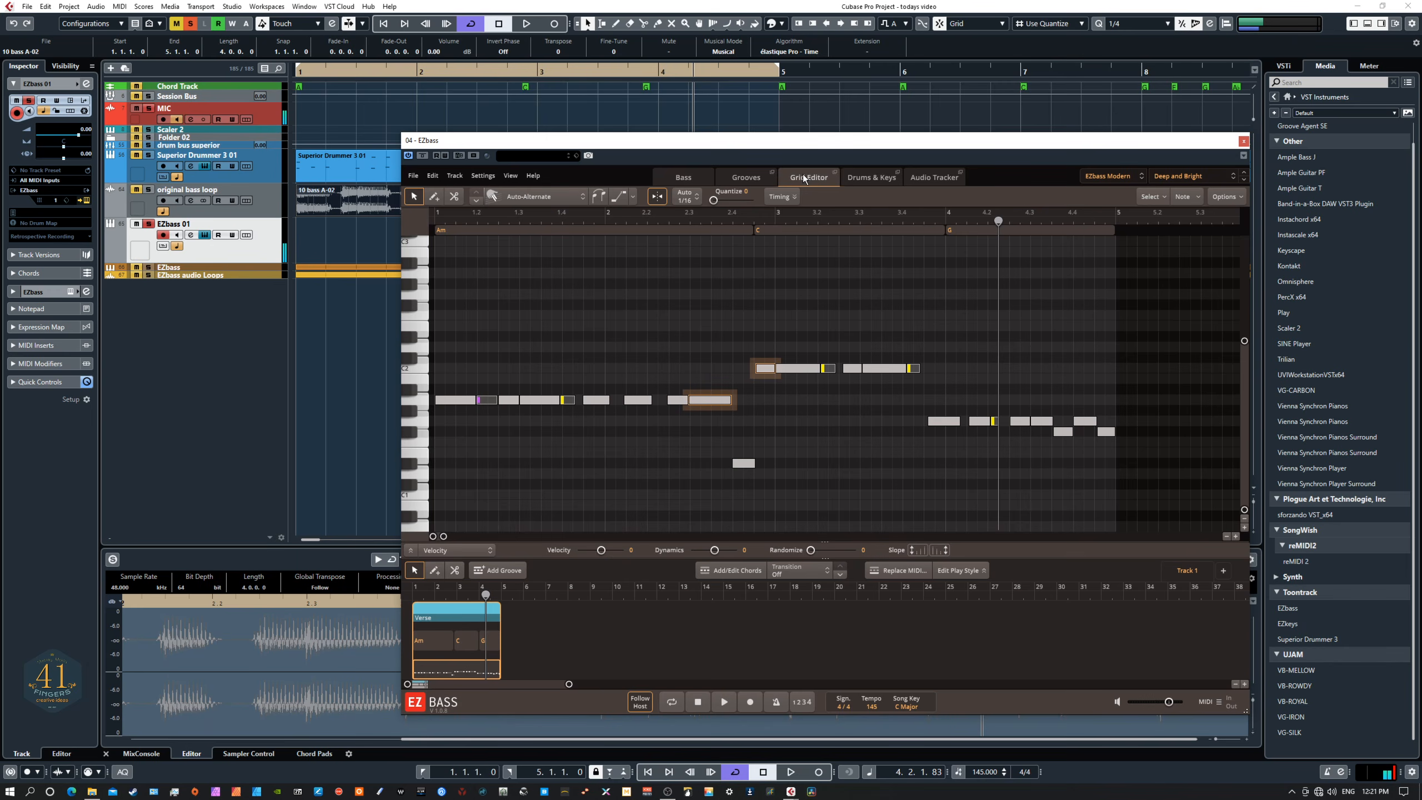
Step: Try to add slides to the high notes on either side of the Am-to-C chord change
drag(719, 338, 760, 408)
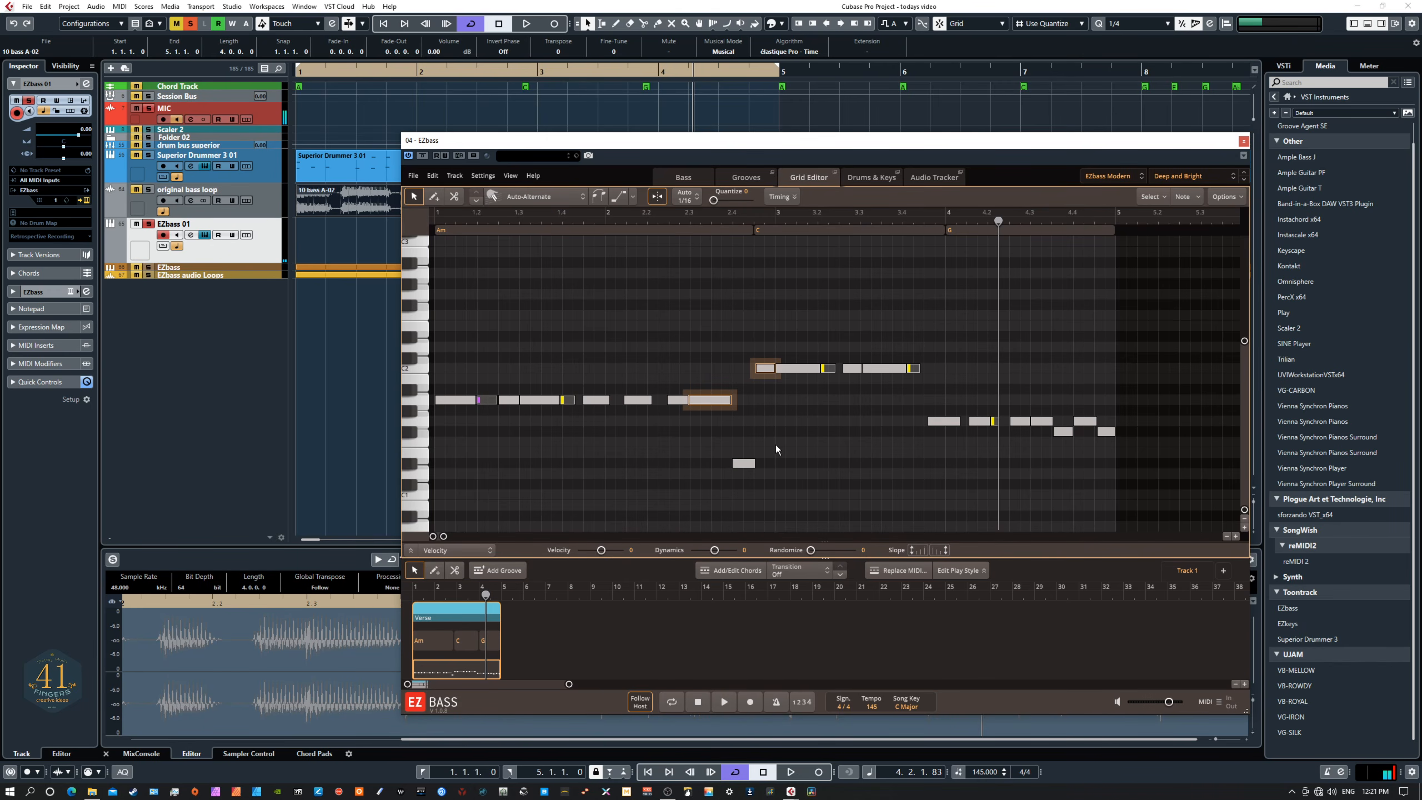
click(622, 197)
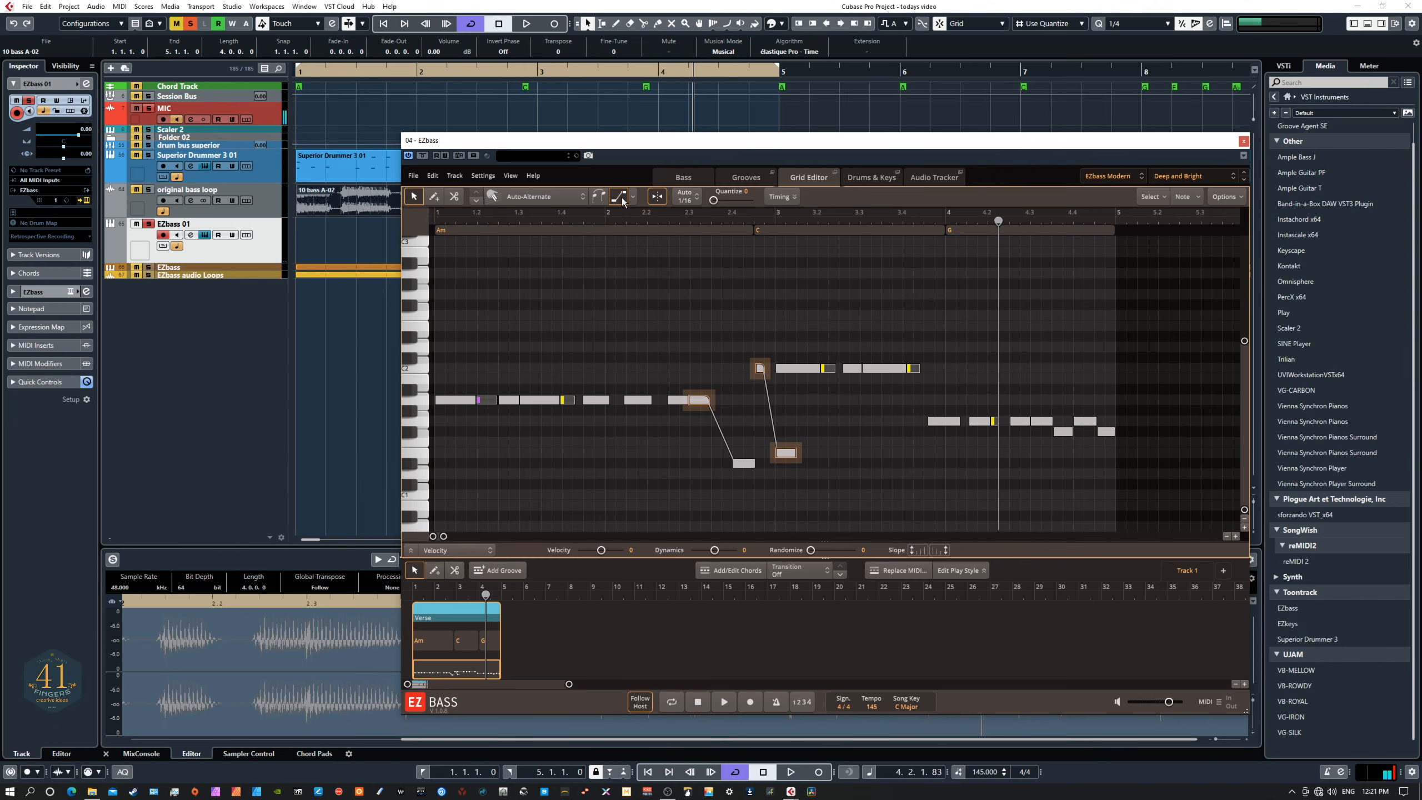
click(622, 198)
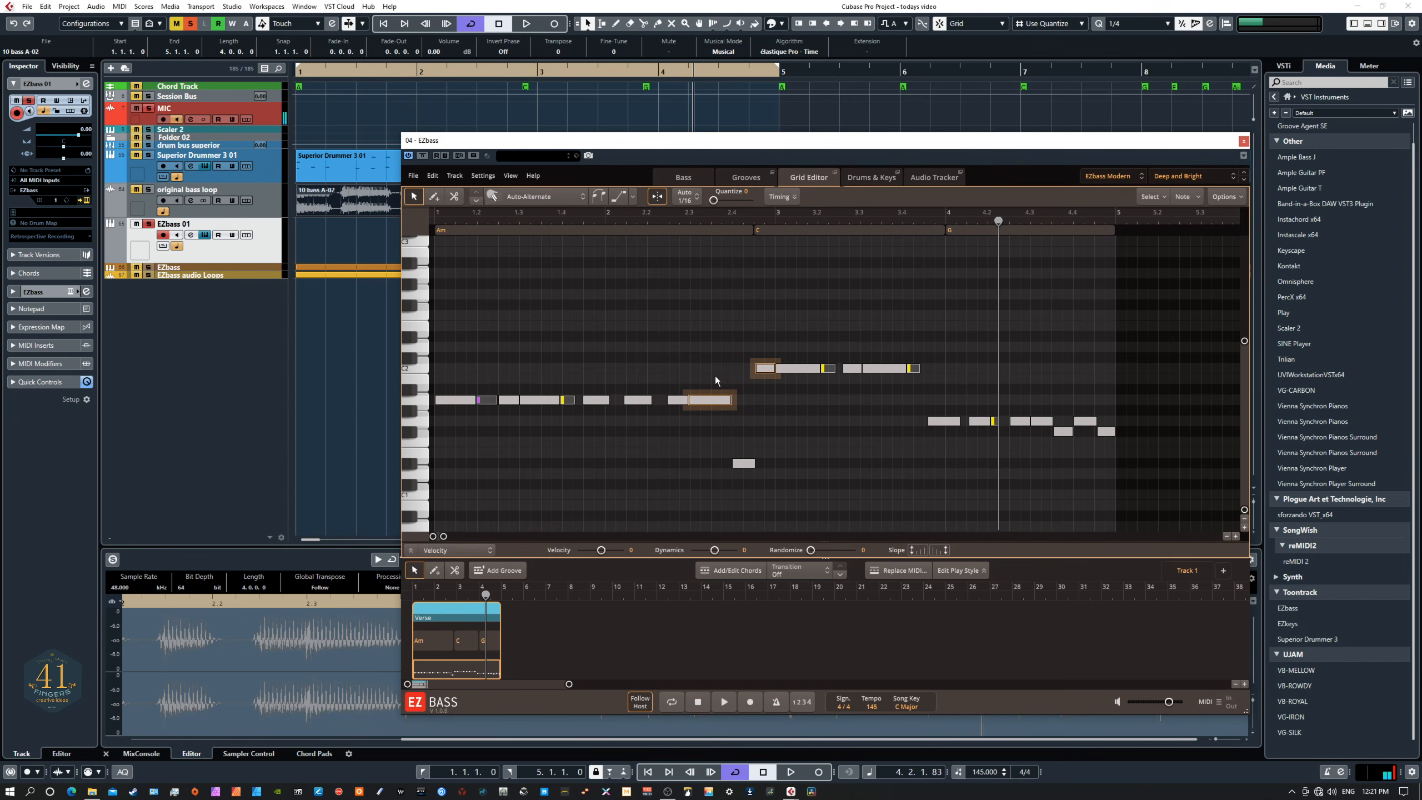
Step: Apply a slide from the last long Am note to the low note before the C chord, and to the notes leading into the G chord
drag(716, 377, 745, 482)
click(615, 199)
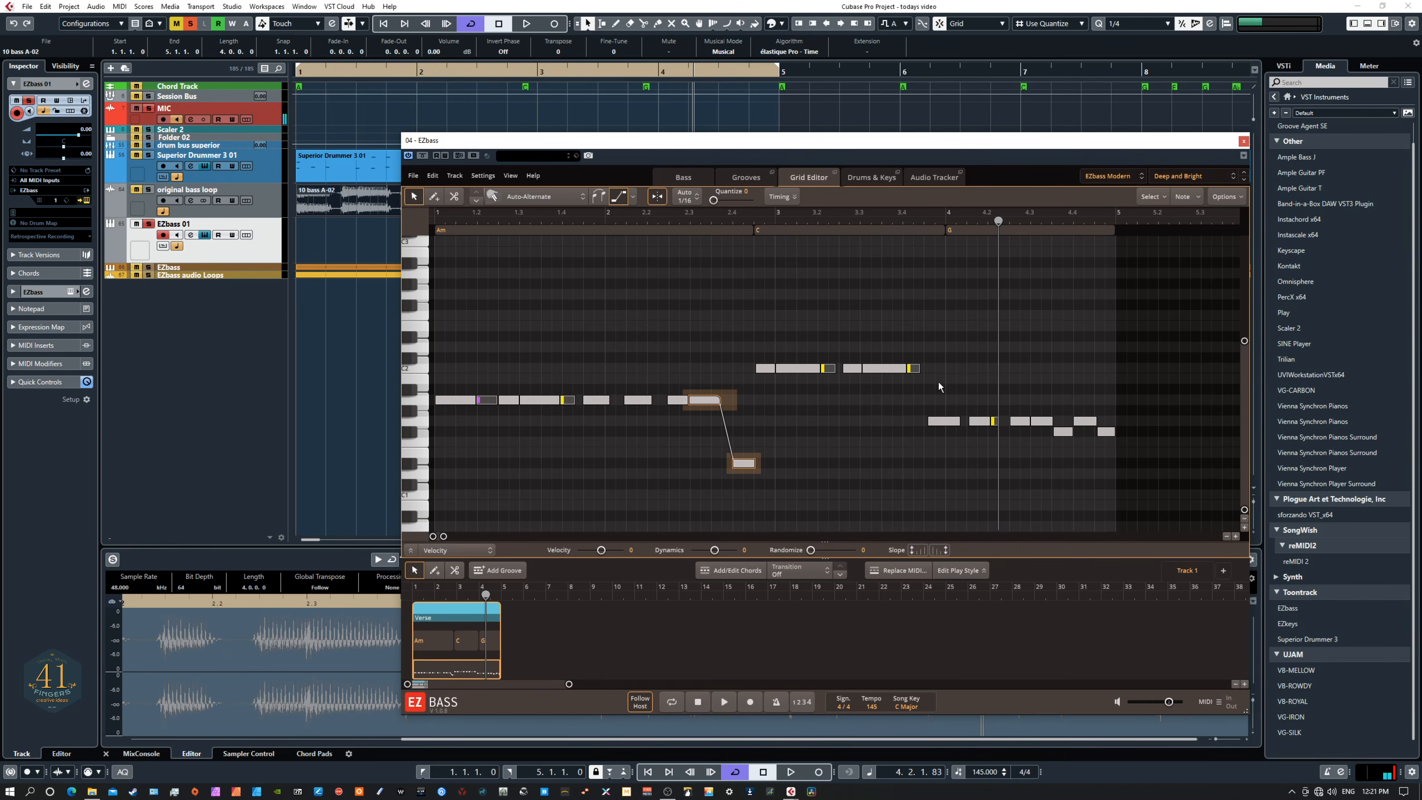
drag(917, 357, 938, 439)
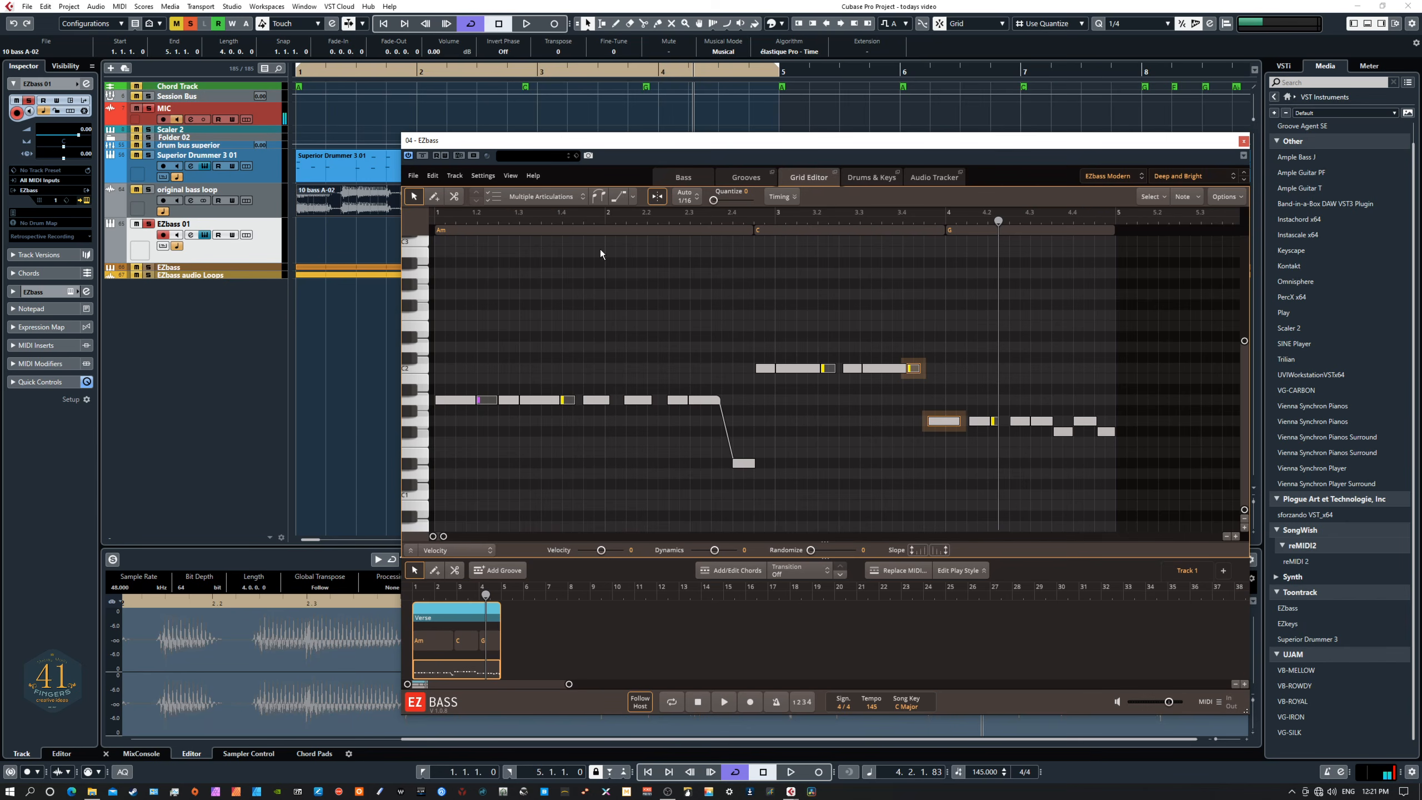
click(617, 199)
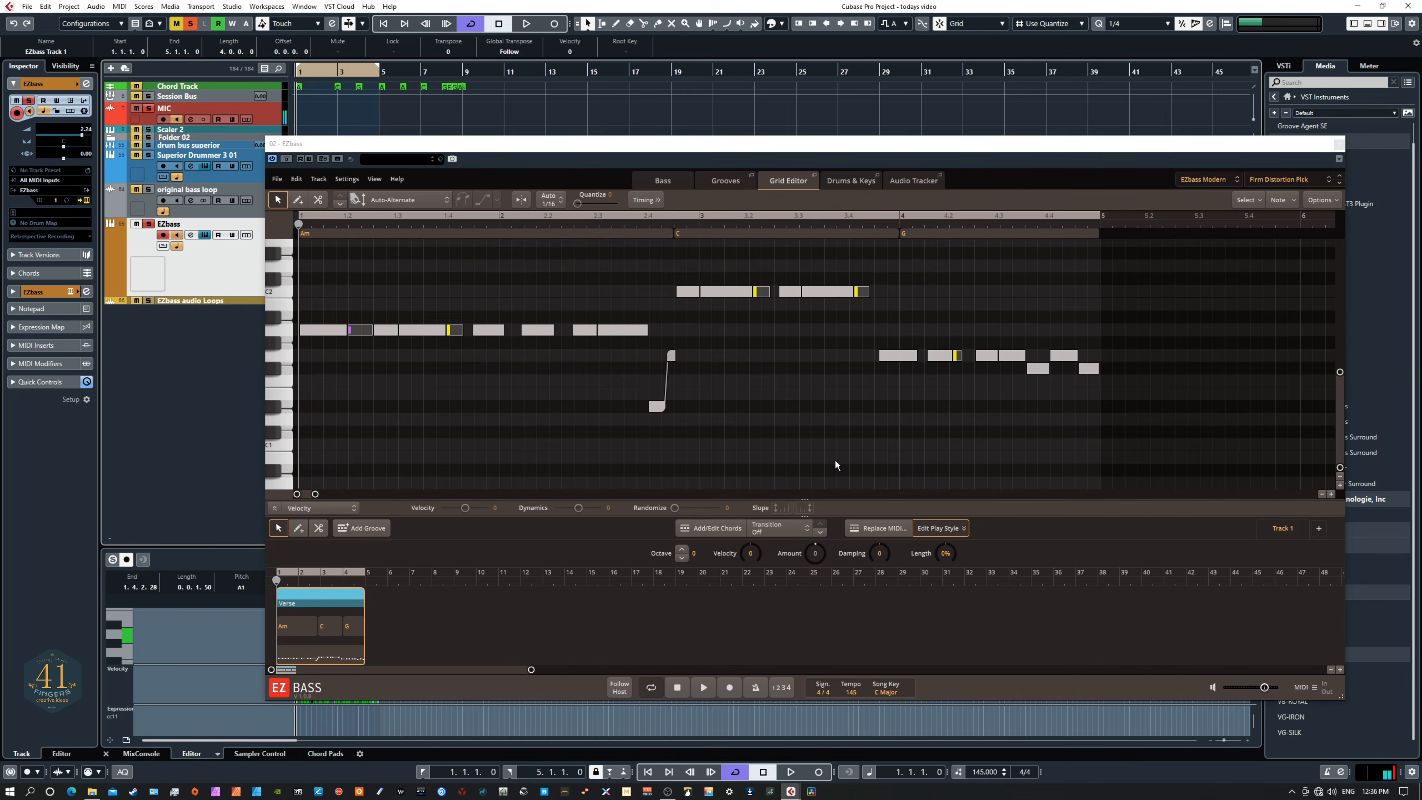
Step: View the VST Bass Amp insert on the EZbass track, and check the finger and pick presets in EZbass's preset list
drag(1421, 358, 1095, 274)
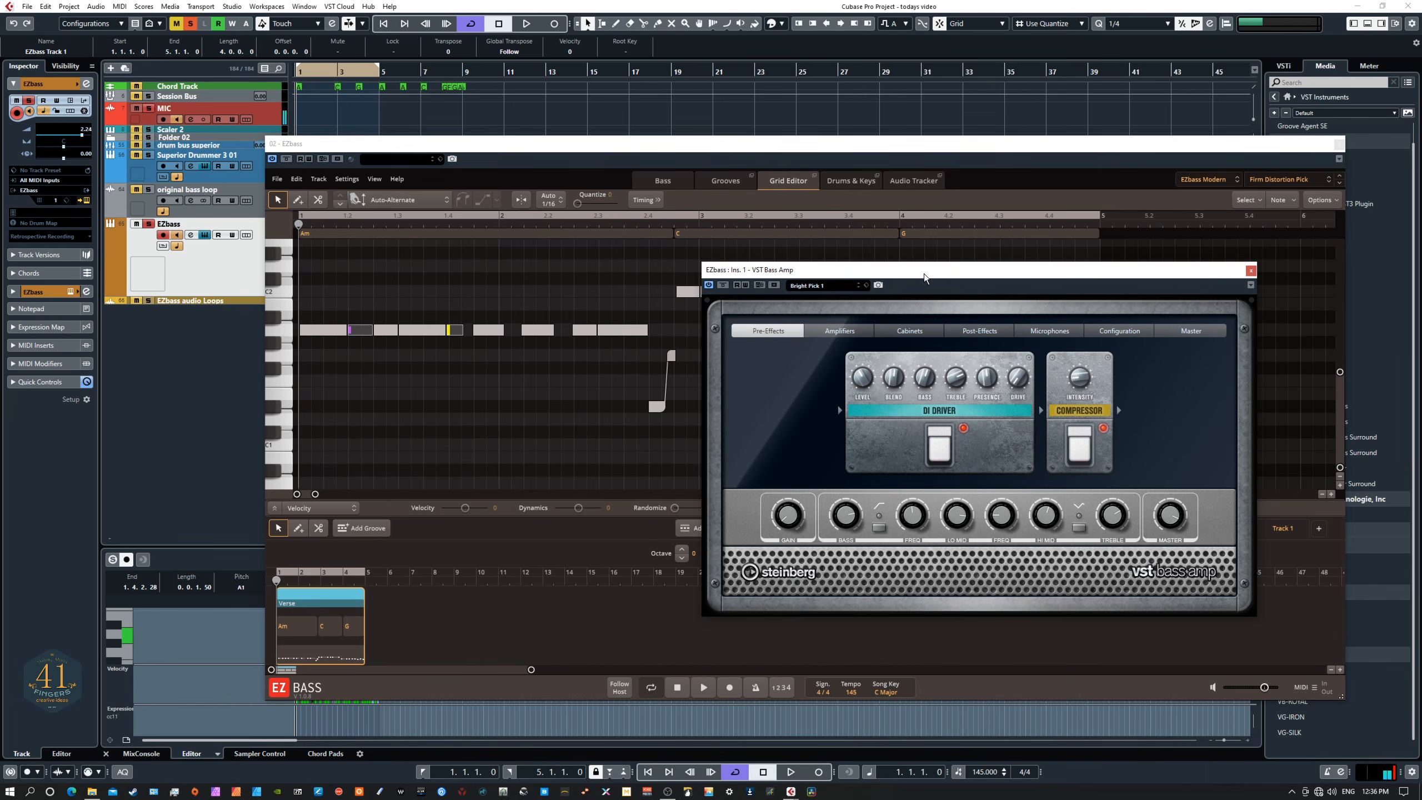
drag(924, 273, 1421, 588)
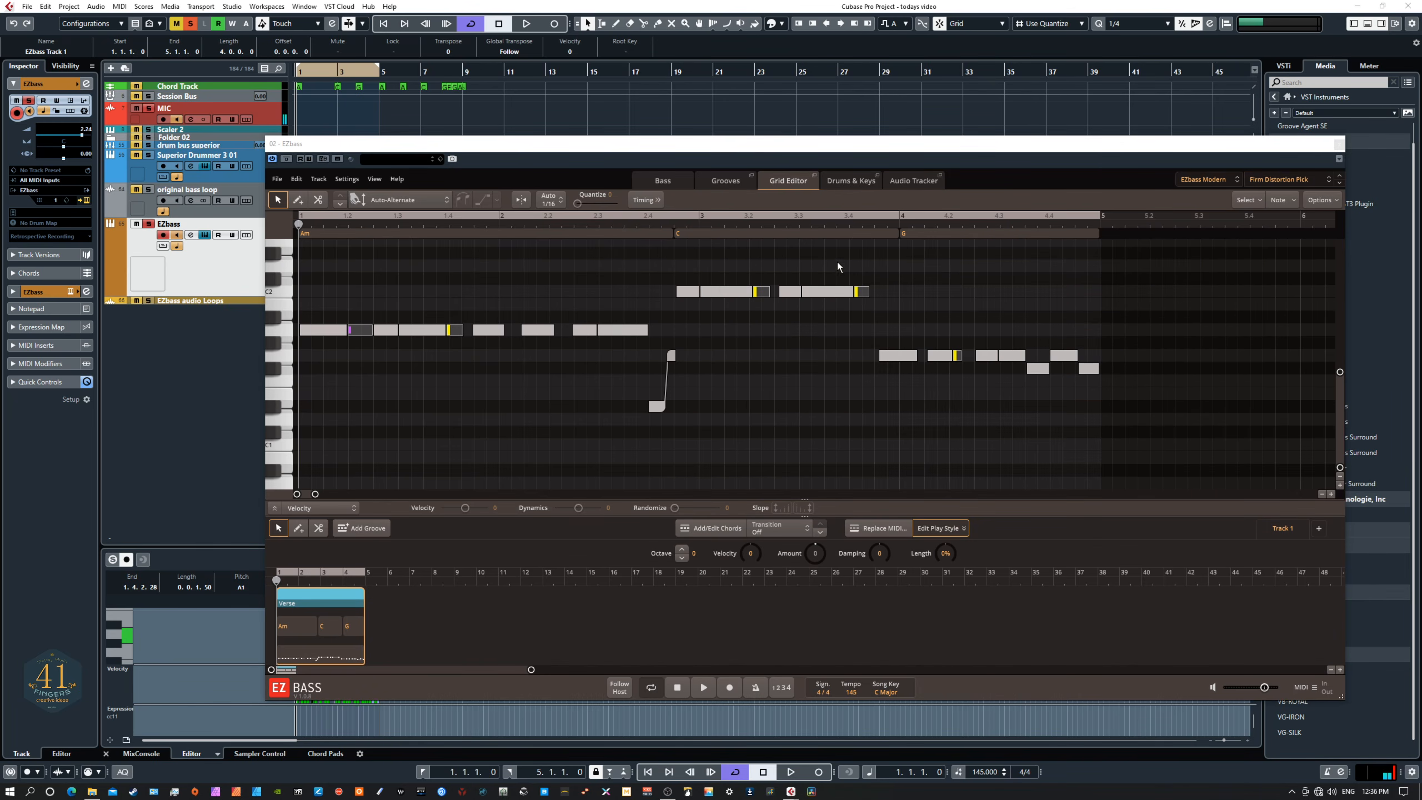
click(1269, 180)
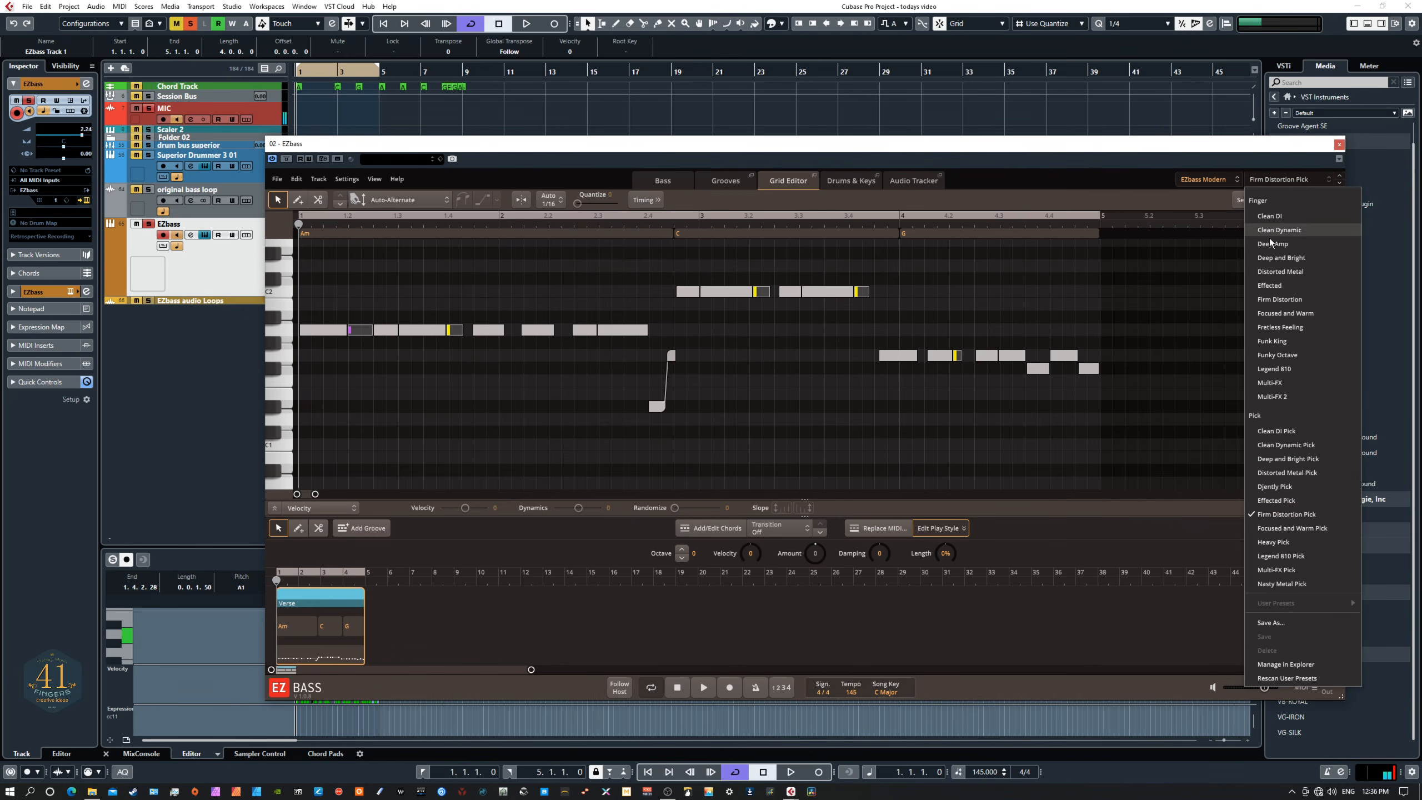
click(1102, 178)
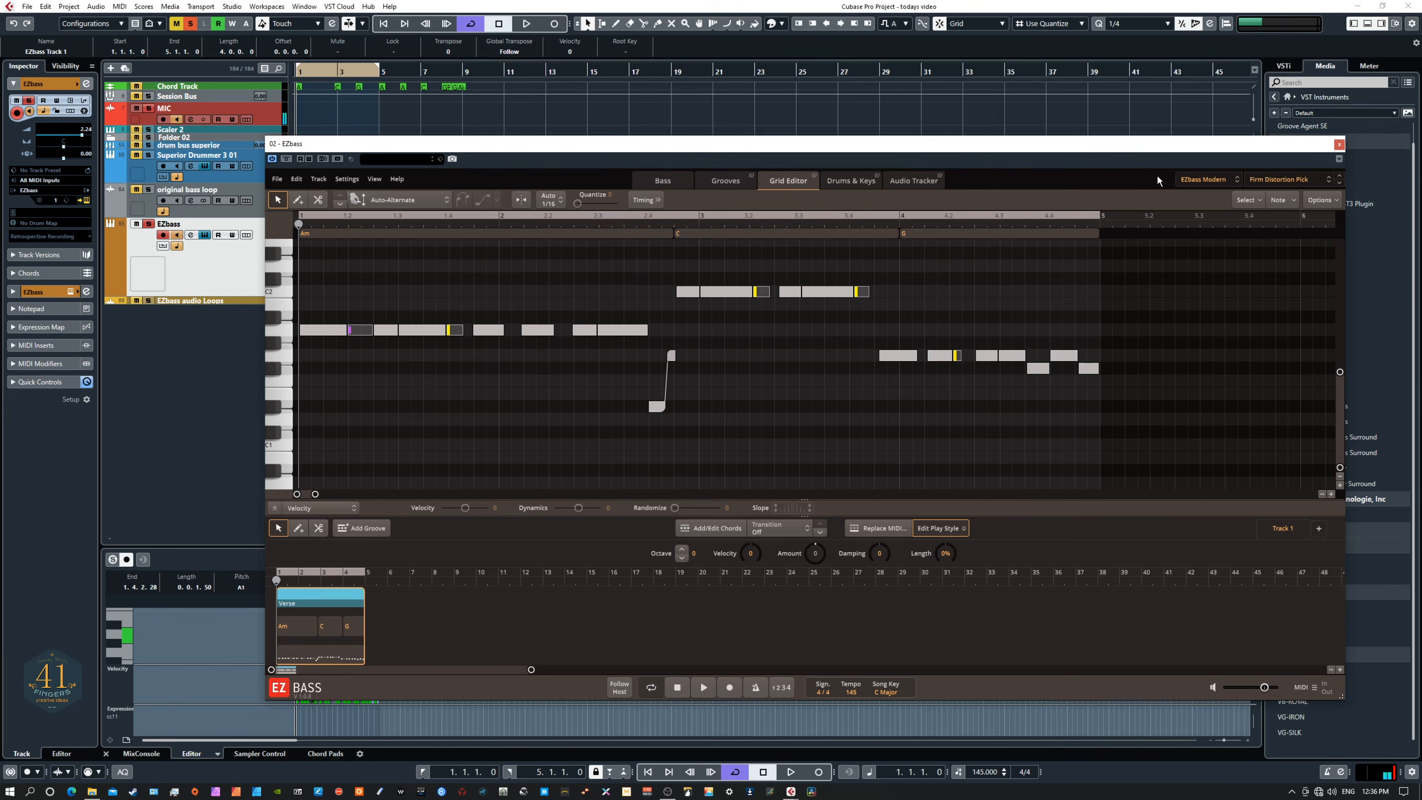
Step: Examine the Firm Distortion Pick preset's effect controls, including Pick Attack, and the available bass libraries
click(680, 184)
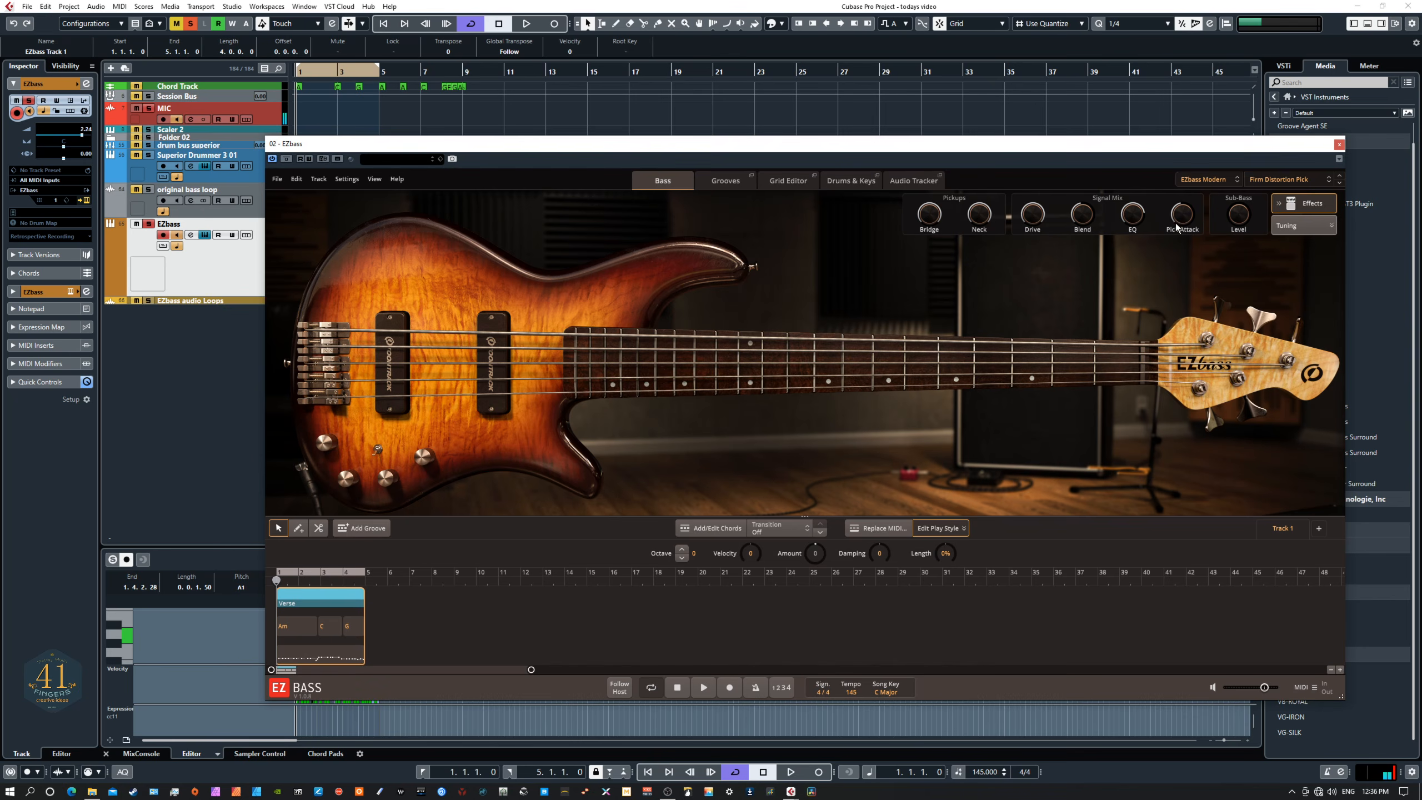
mouse_move(1181, 222)
drag(1182, 222, 1177, 193)
click(1202, 179)
click(1147, 179)
Step: Return to the Grid Editor and briefly play the EZbass song, stopping it afterwards
click(784, 182)
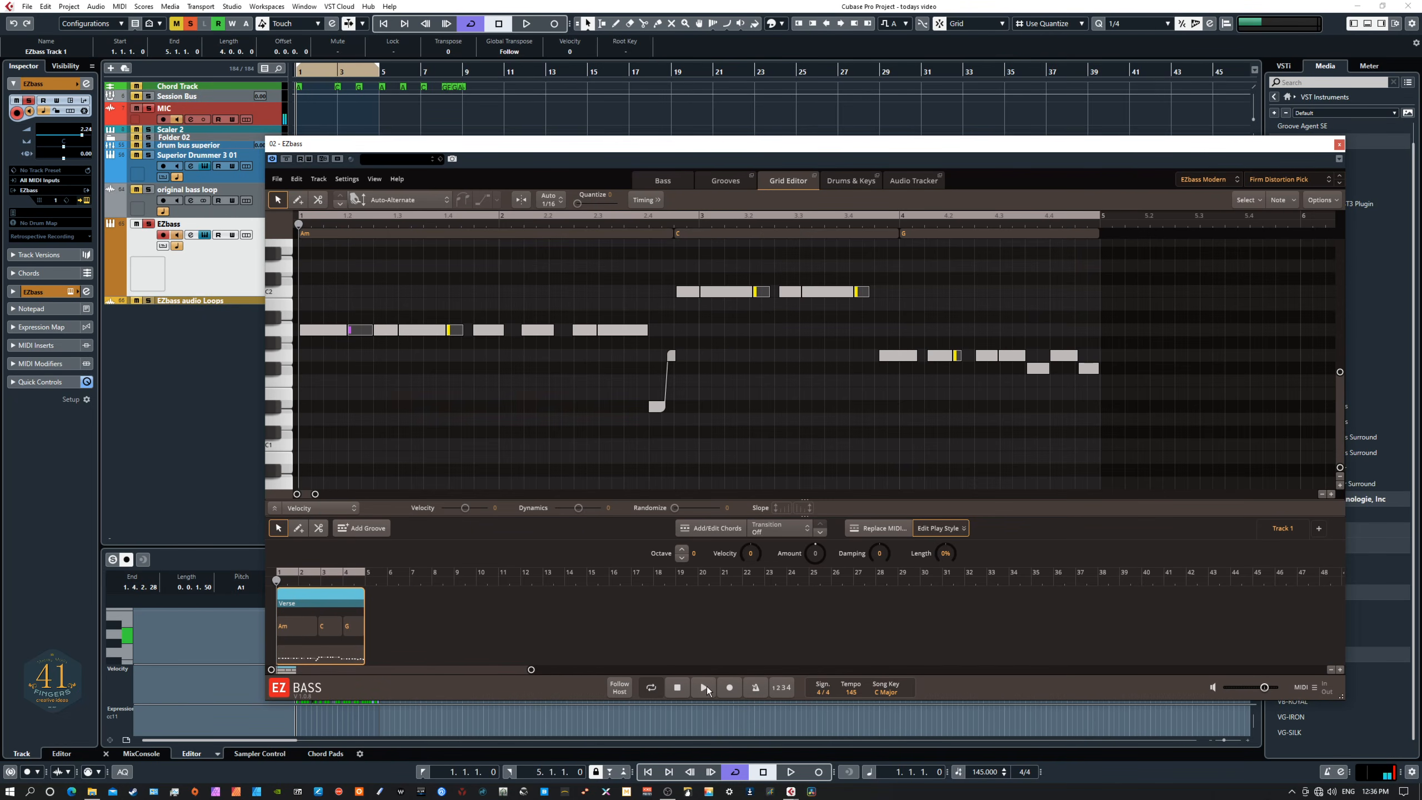
click(707, 688)
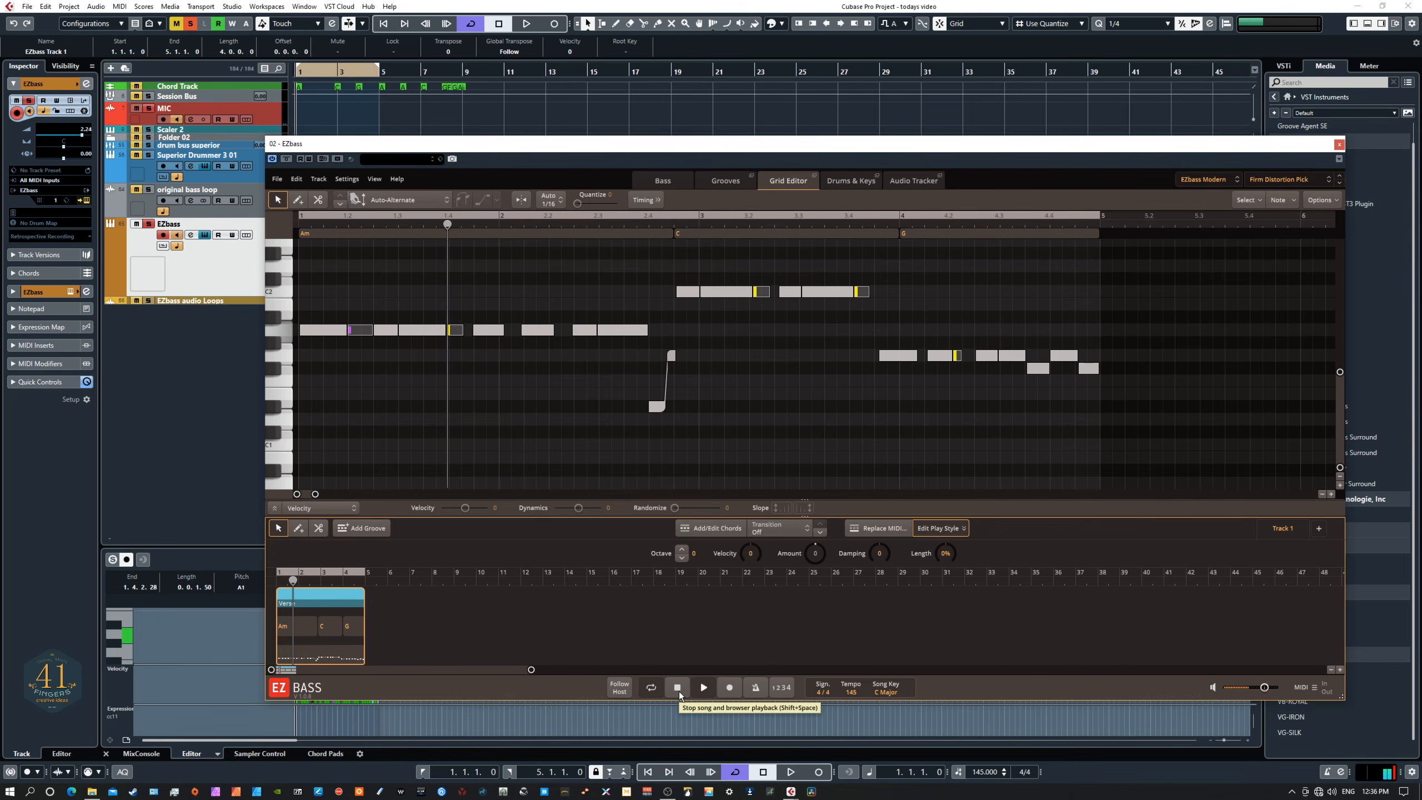
click(679, 689)
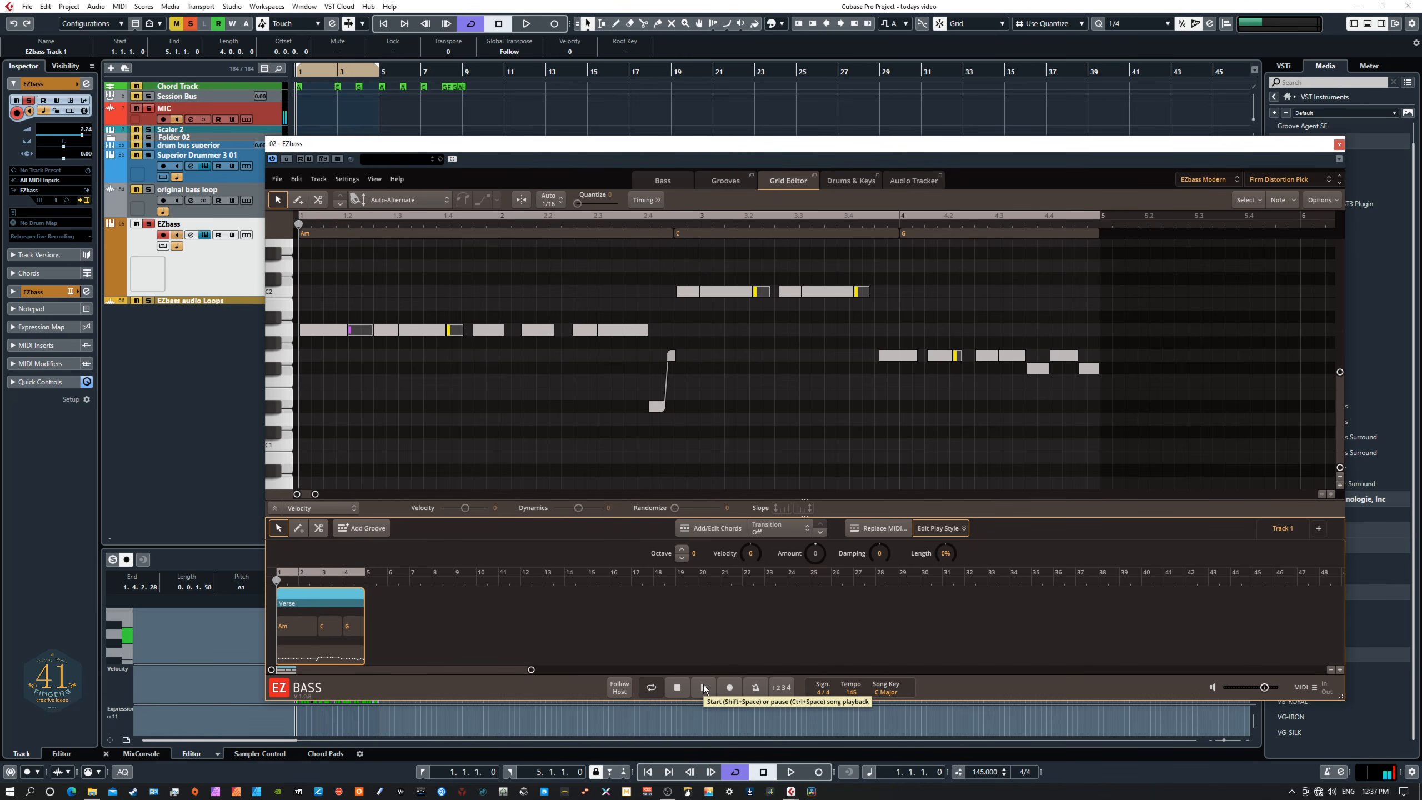
Step: Solo the original bass loop track, play it for comparison and move the EZbass window clear of the track list
click(222, 215)
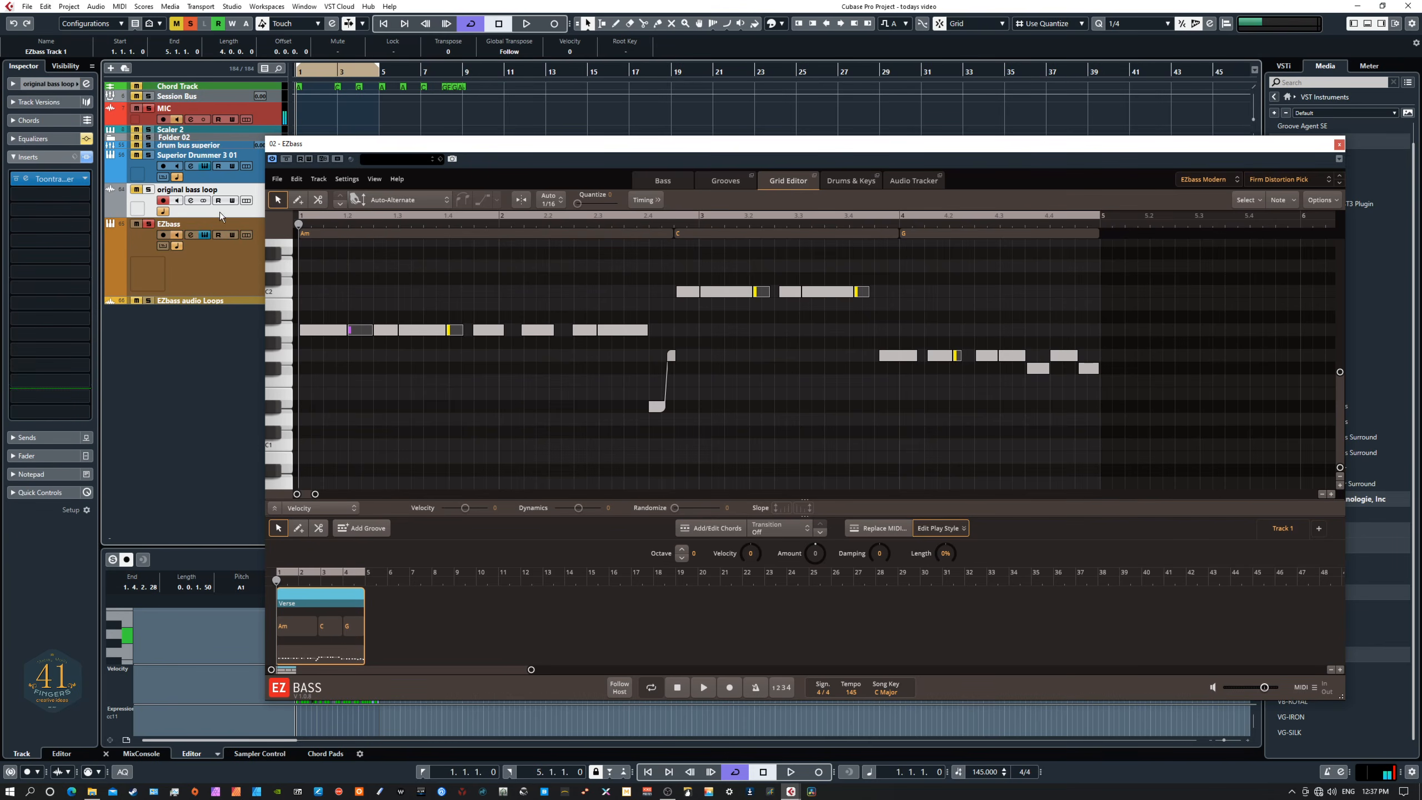
click(149, 189)
key(space)
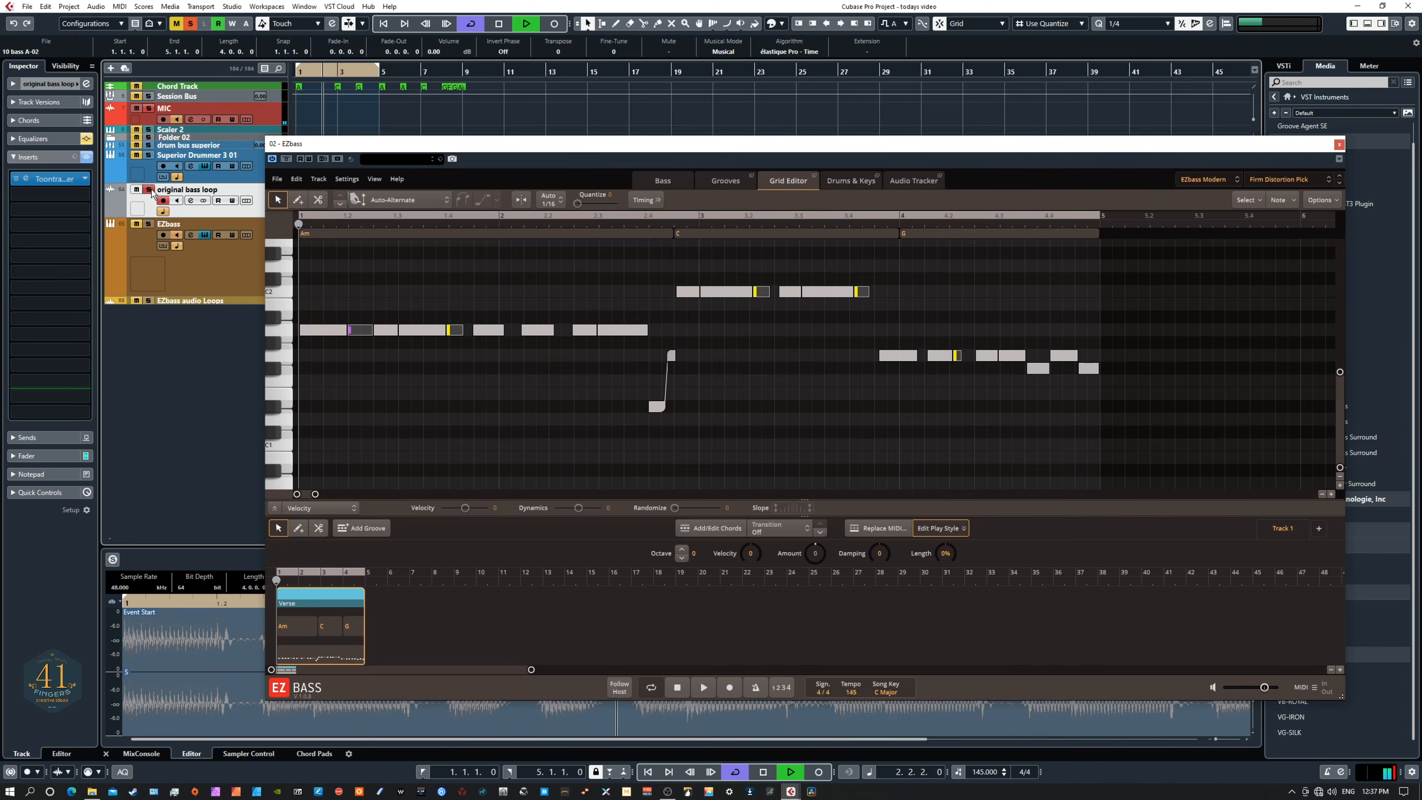
drag(318, 148, 369, 119)
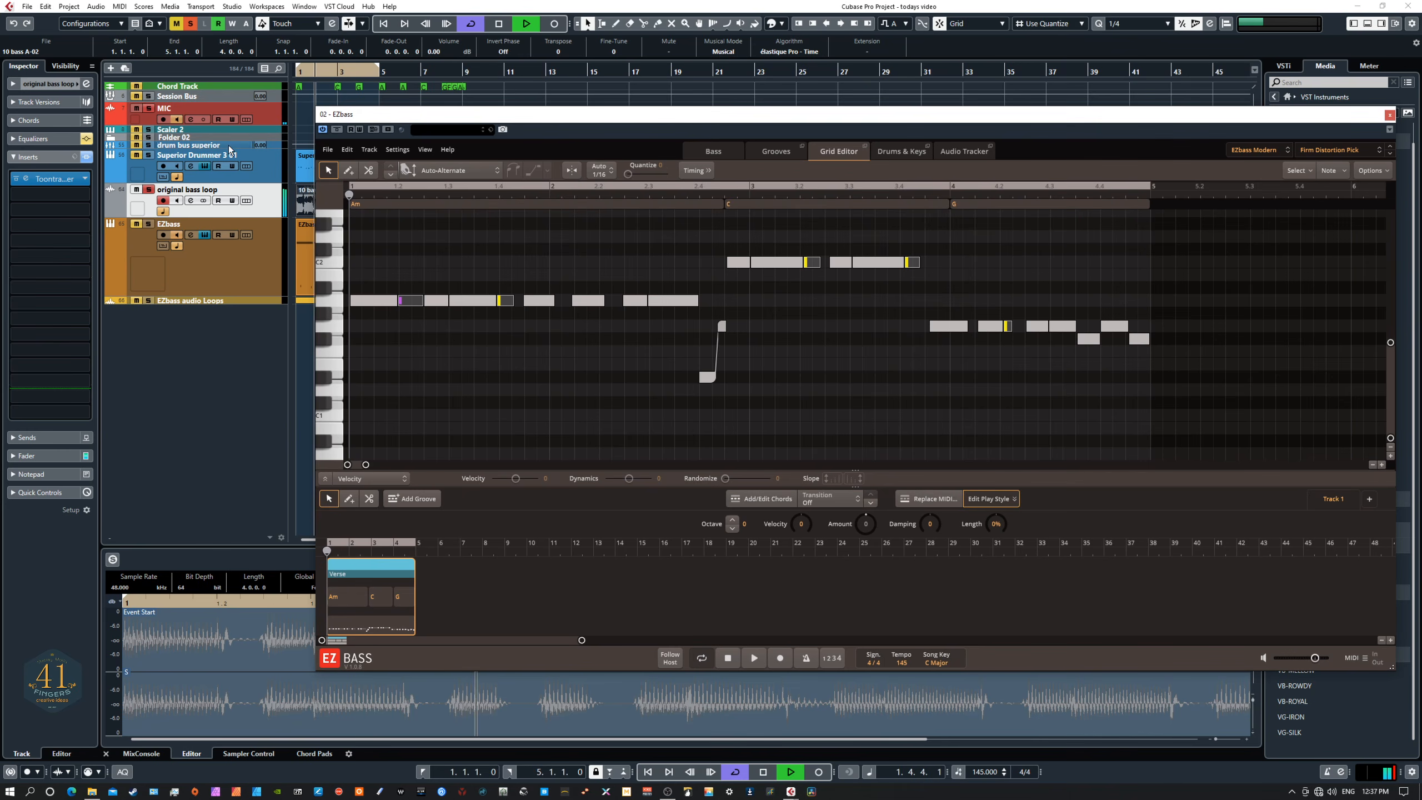
key(space)
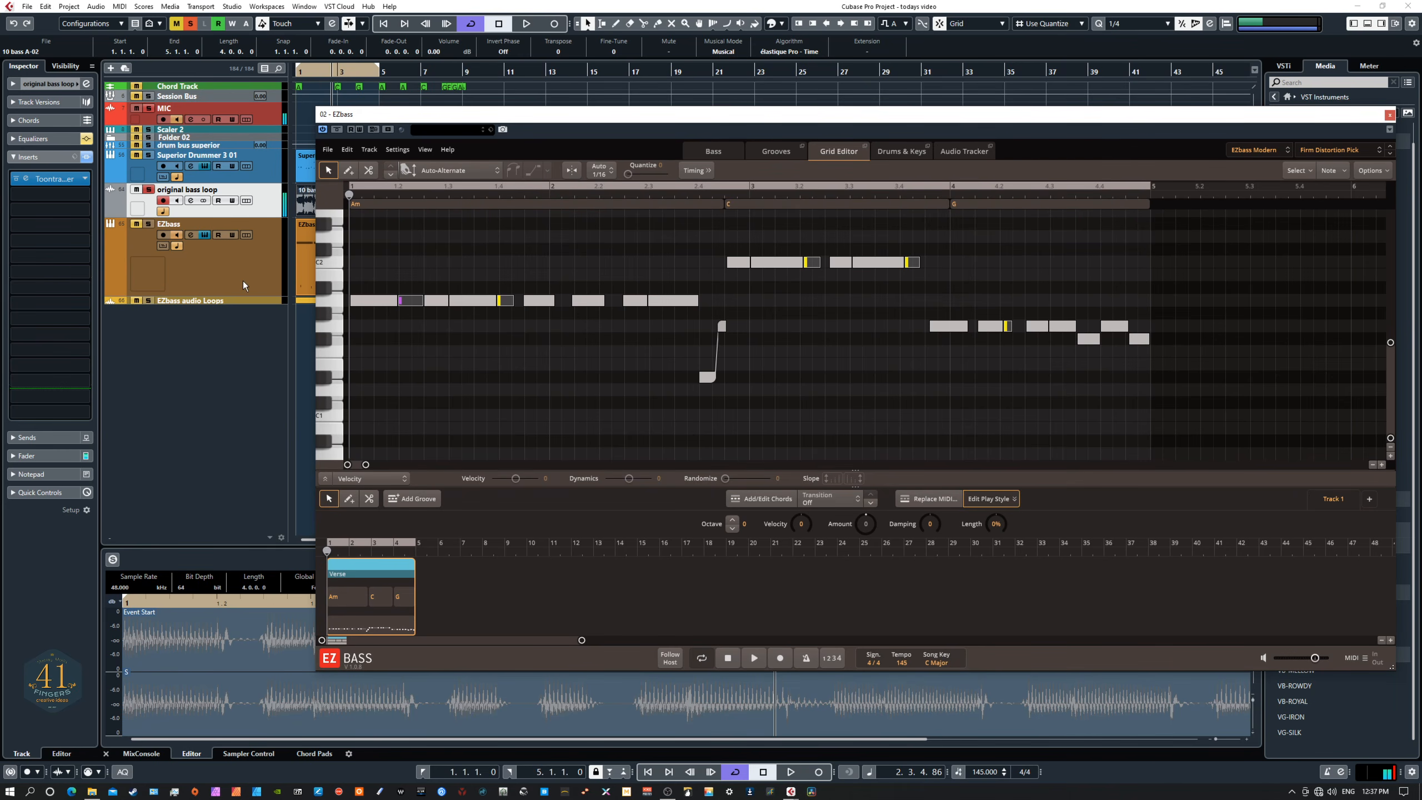
Step: Solo the EZbass track in place of the original bass loop, and play the converted bass line from EZbass's own transport
click(148, 224)
click(148, 191)
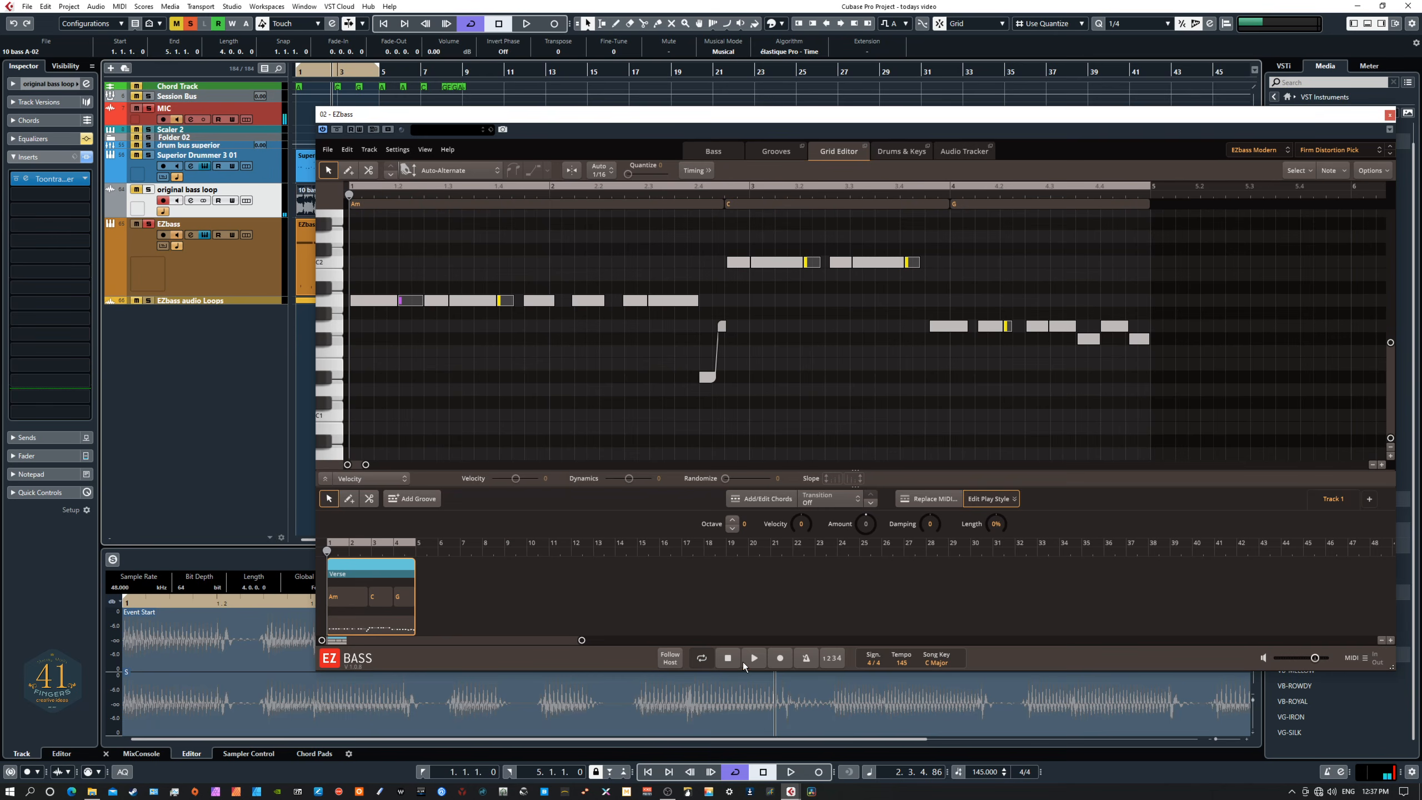
click(753, 661)
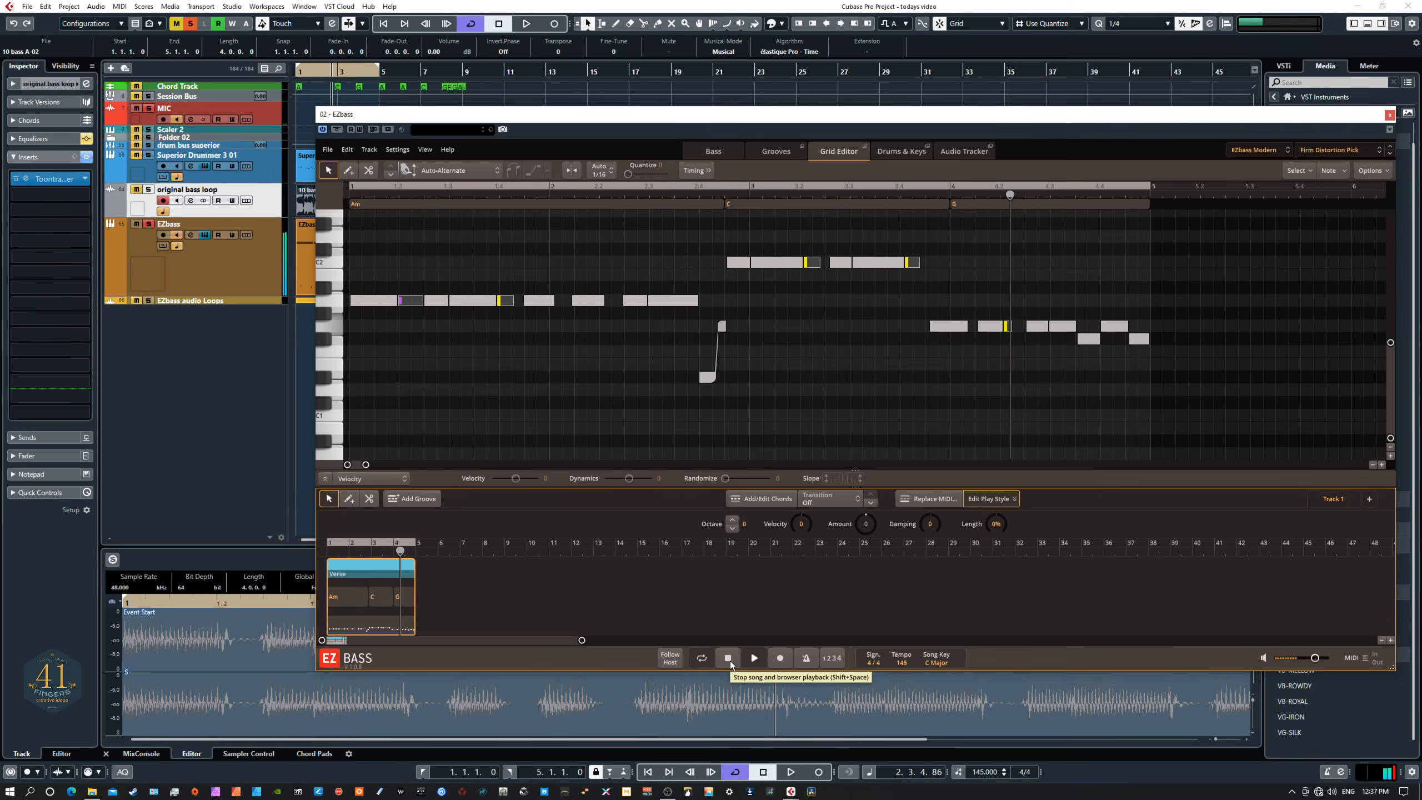
click(729, 660)
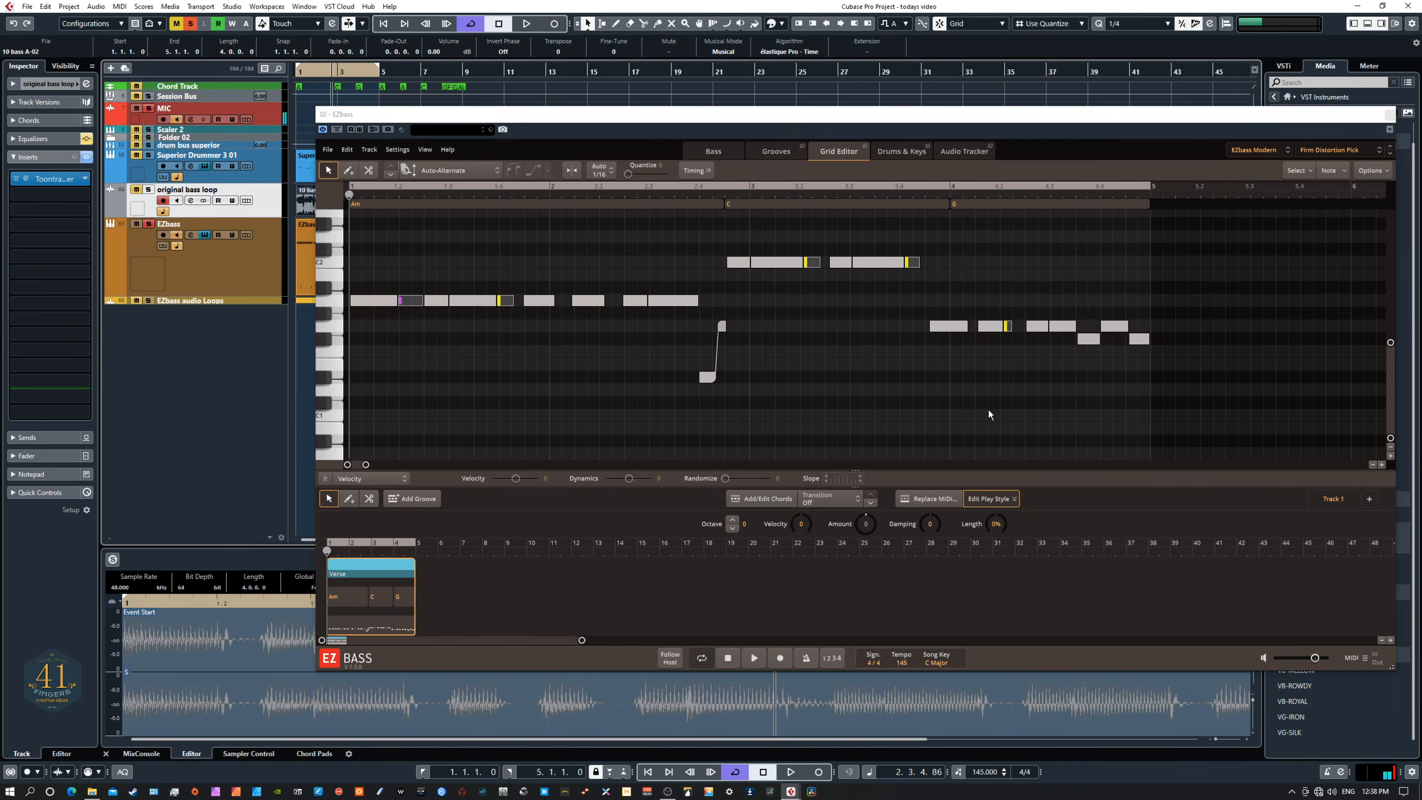
Step: Copy the Verse block four times, end to end, along the EZbass song track
click(359, 564)
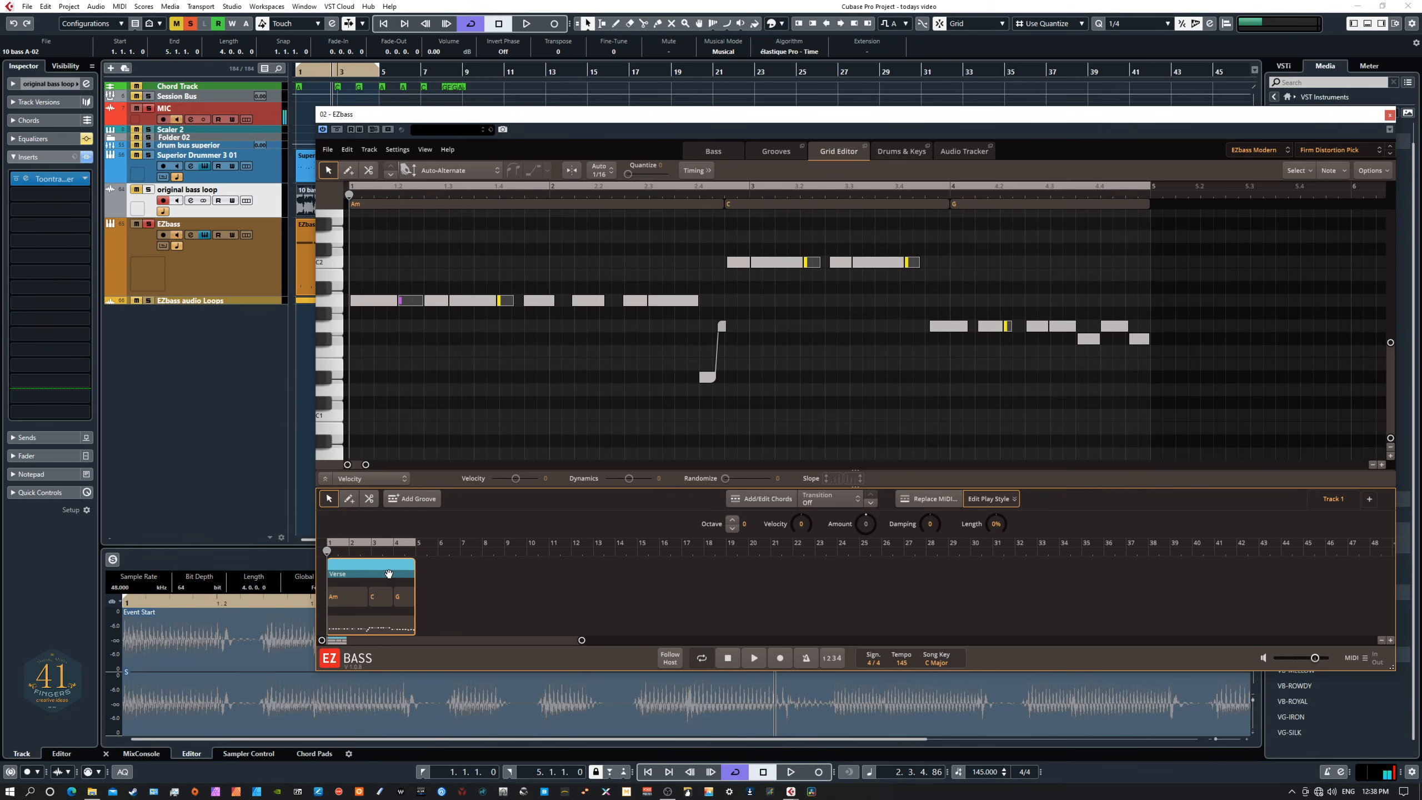
drag(387, 573, 722, 566)
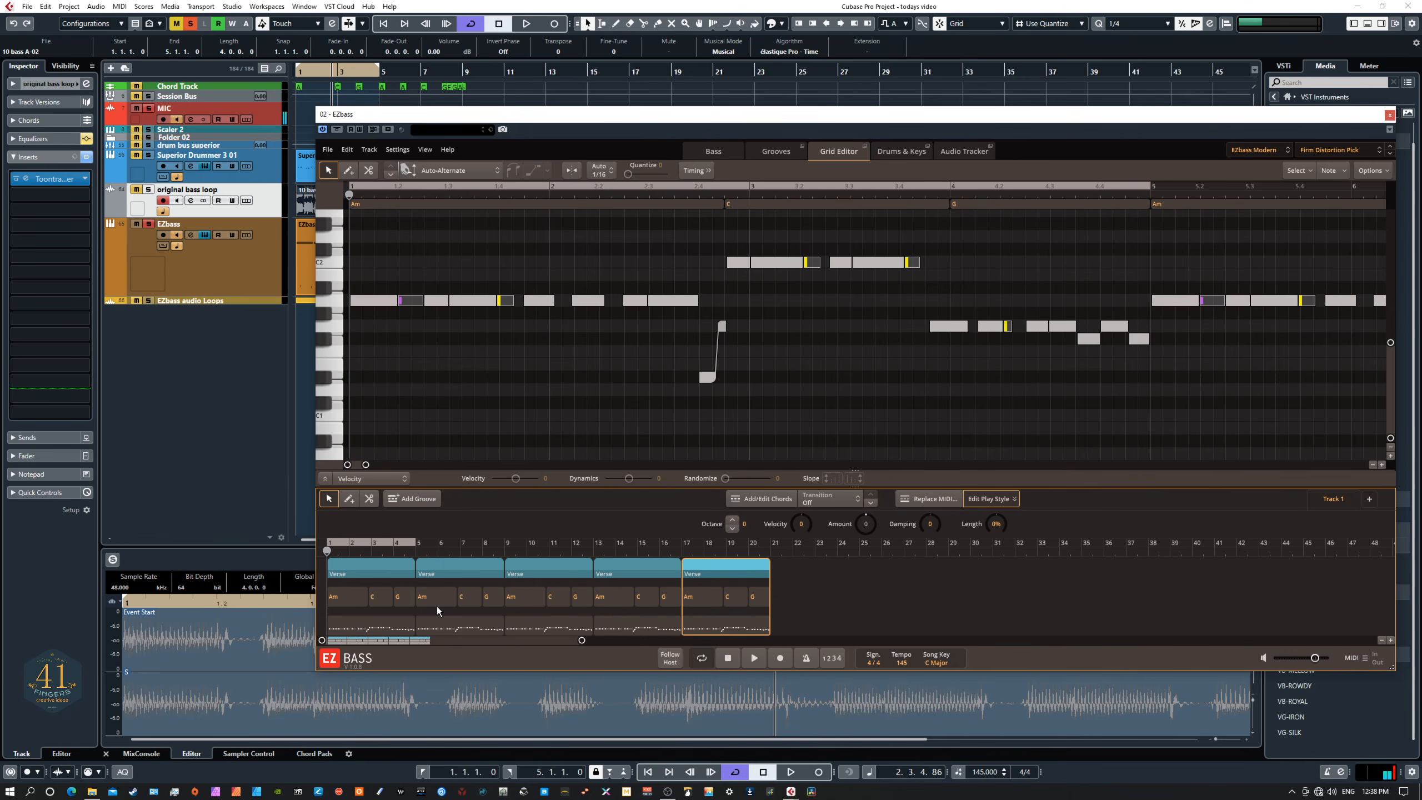
Step: Select the second Verse block and move the EZbass song's loop range to bars 5 to 9
click(372, 572)
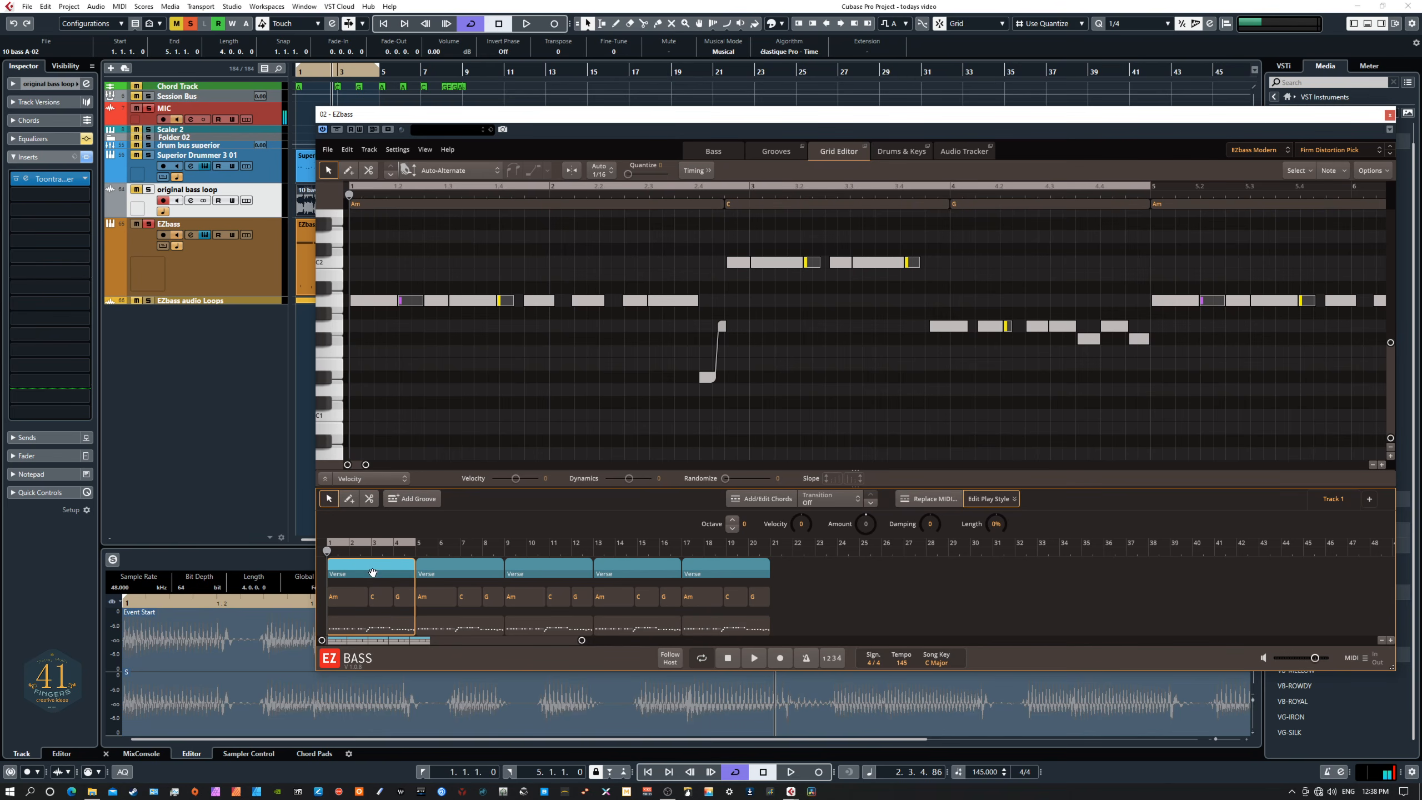
click(469, 576)
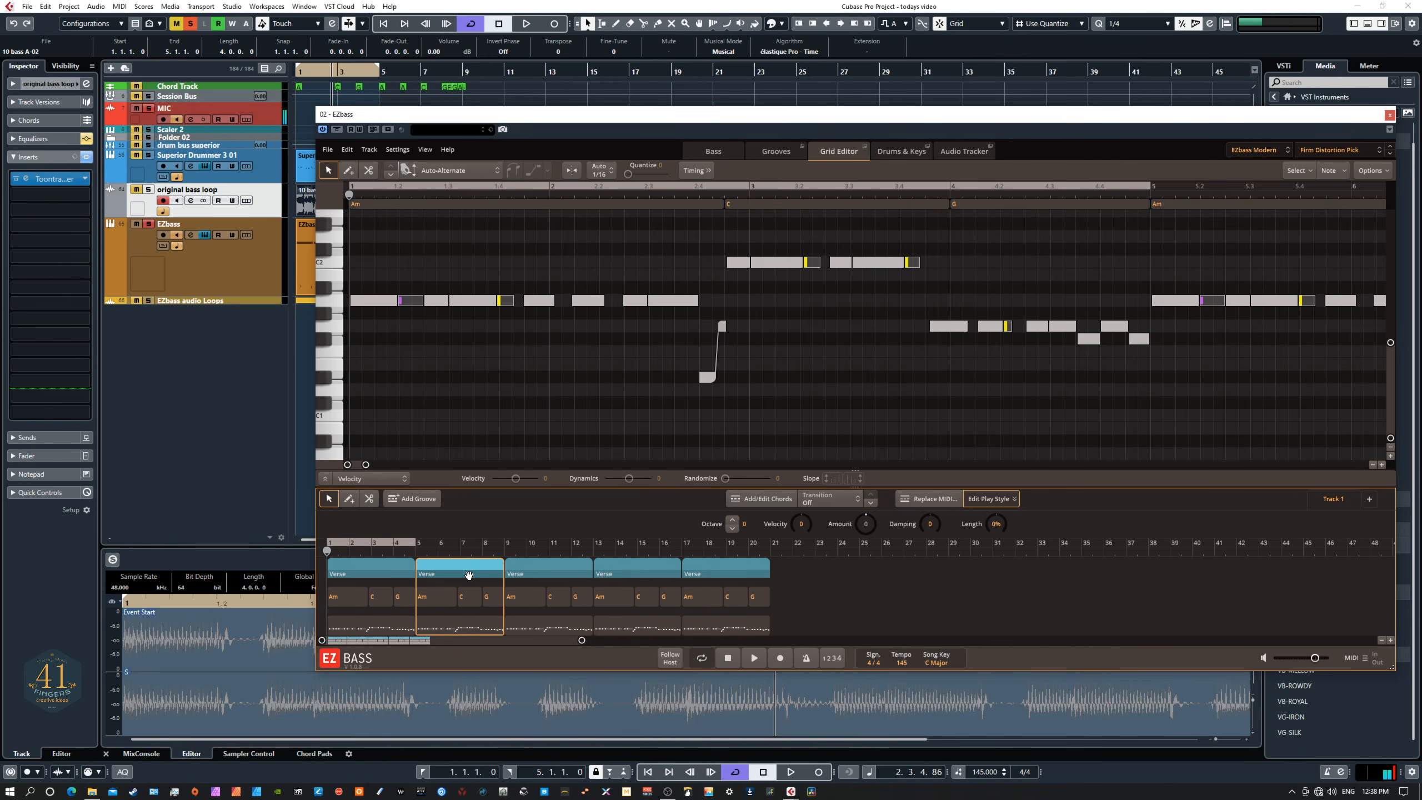
drag(372, 542, 459, 546)
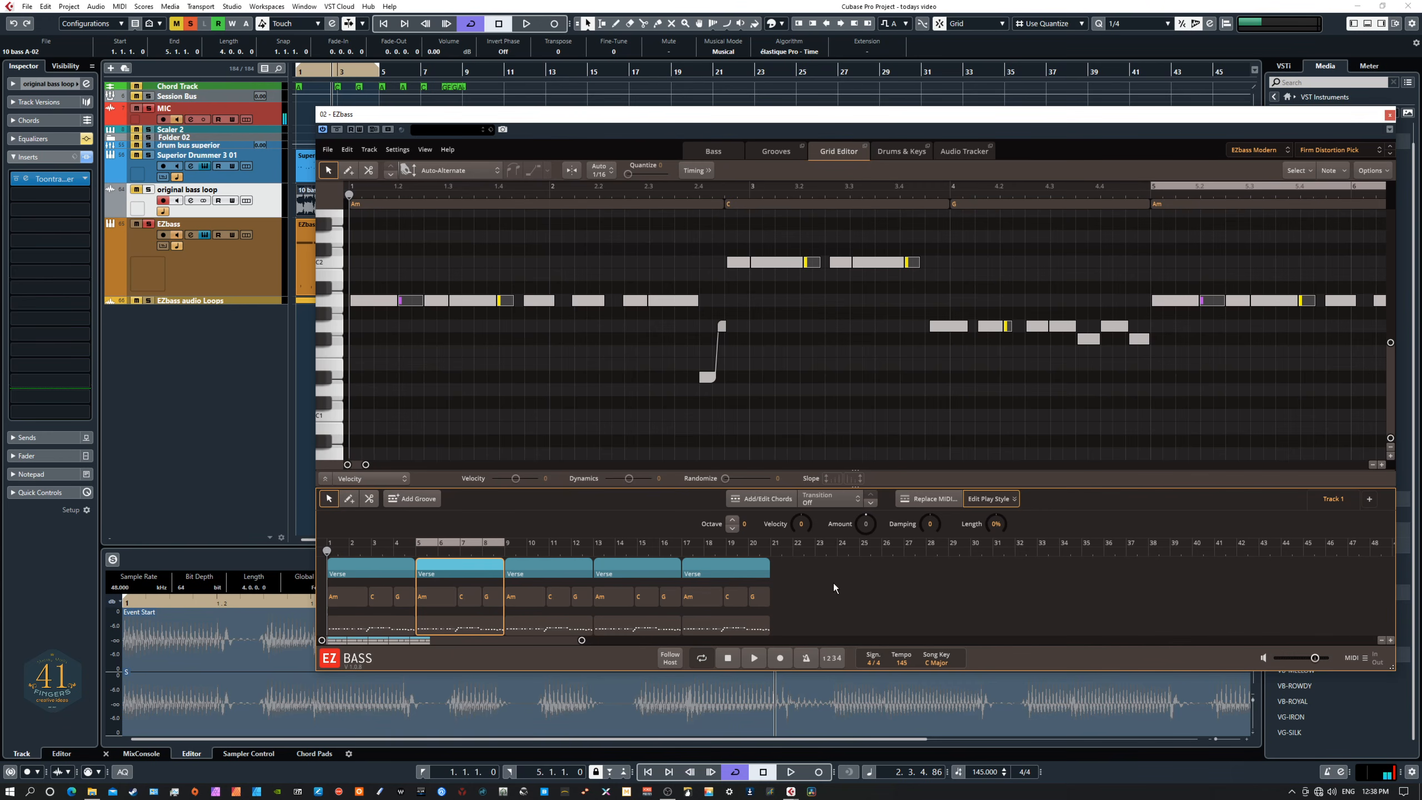
Step: Play the EZbass song track from the beginning, stop it, and return the playhead to the loop start at bar 5
click(754, 660)
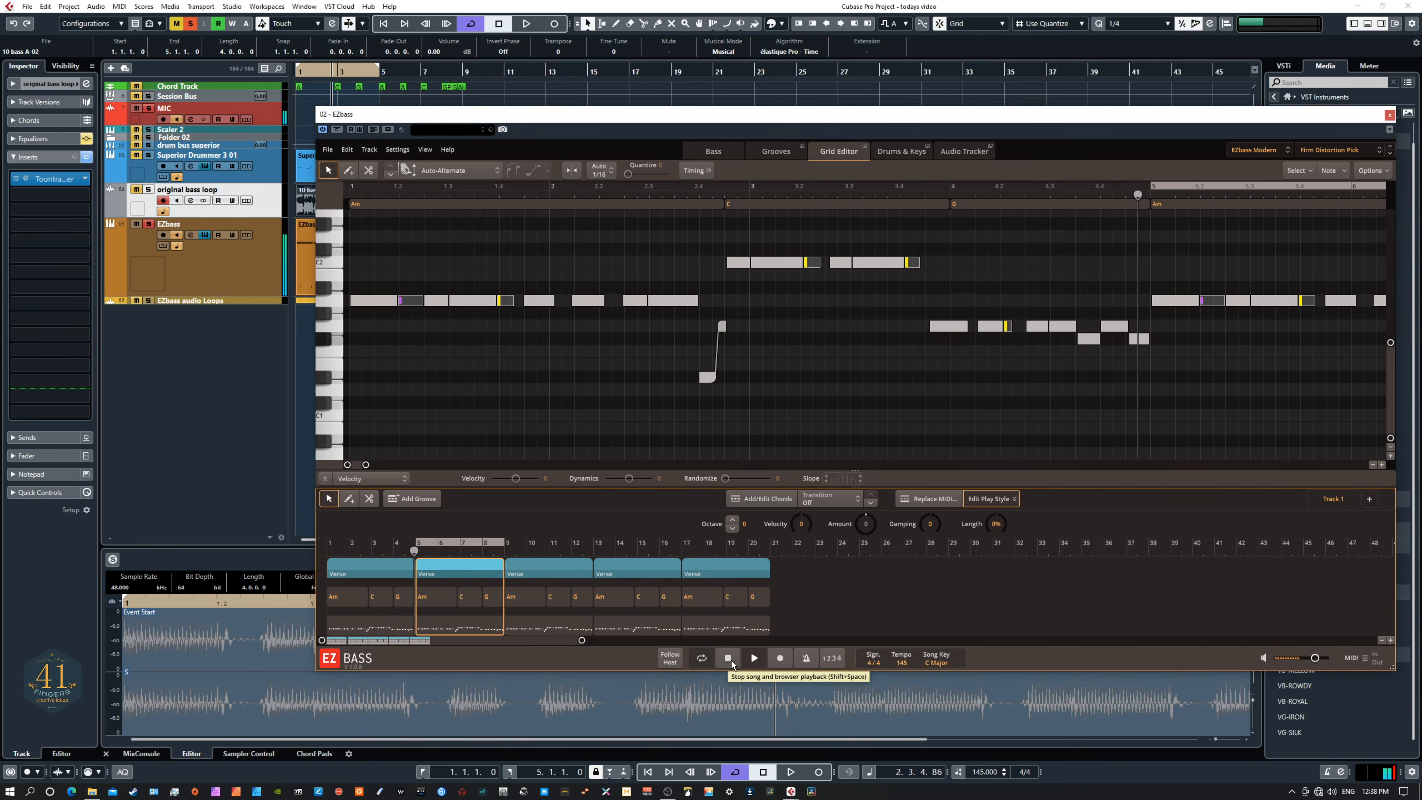
click(729, 659)
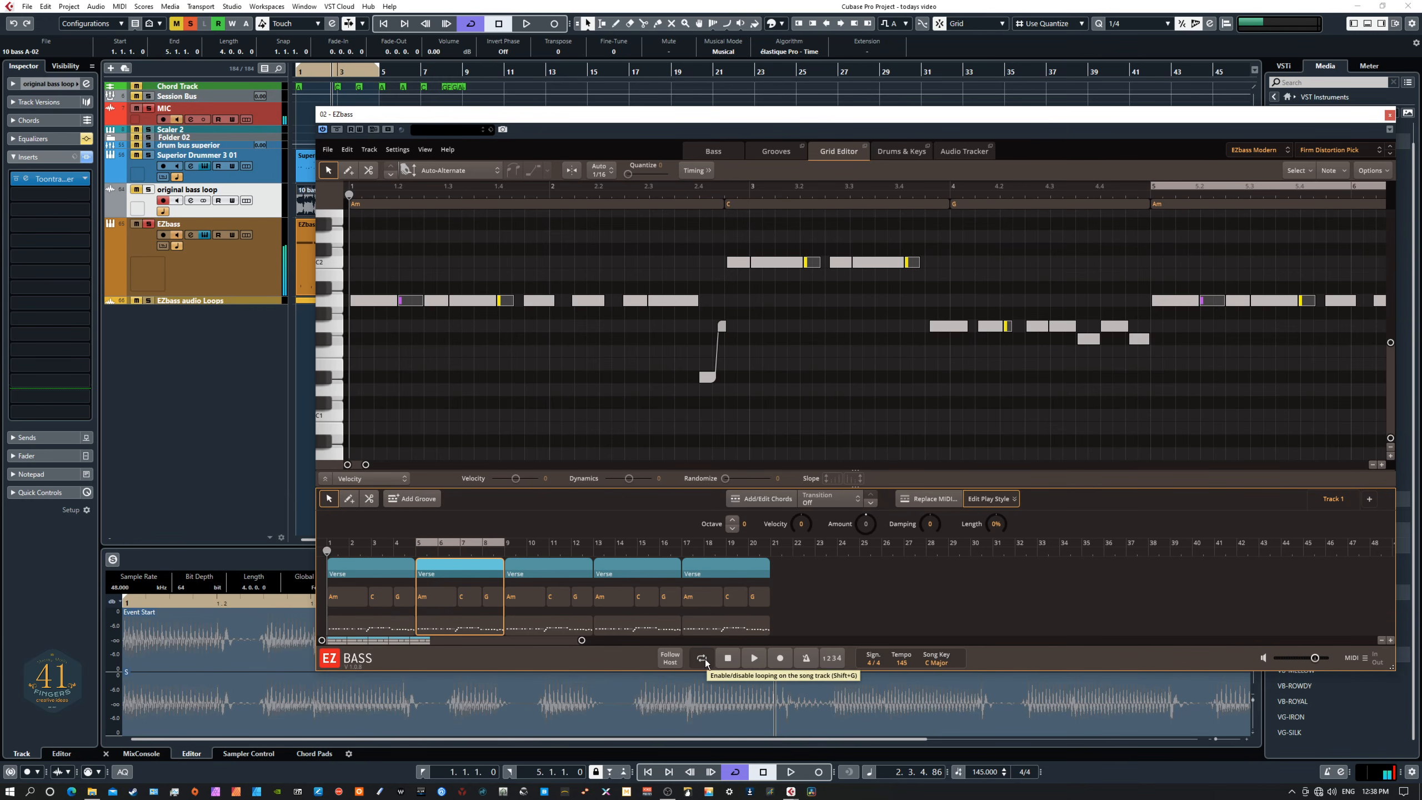
click(726, 660)
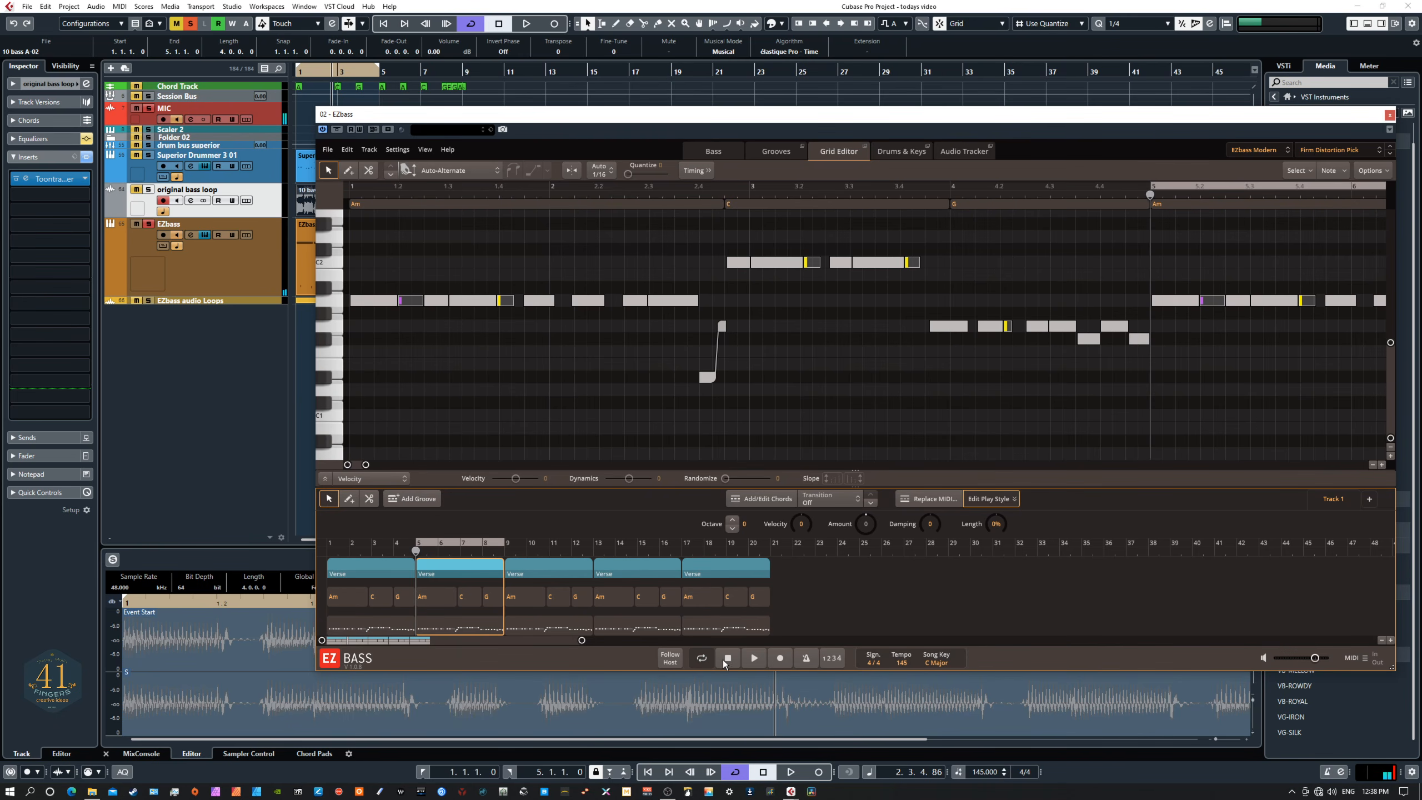
key(space)
Step: Raise the long A note late in bar 6 of the second Verse block to B1
mouse_move(367, 465)
mouse_down()
mouse_move(405, 465)
mouse_move(392, 468)
mouse_up()
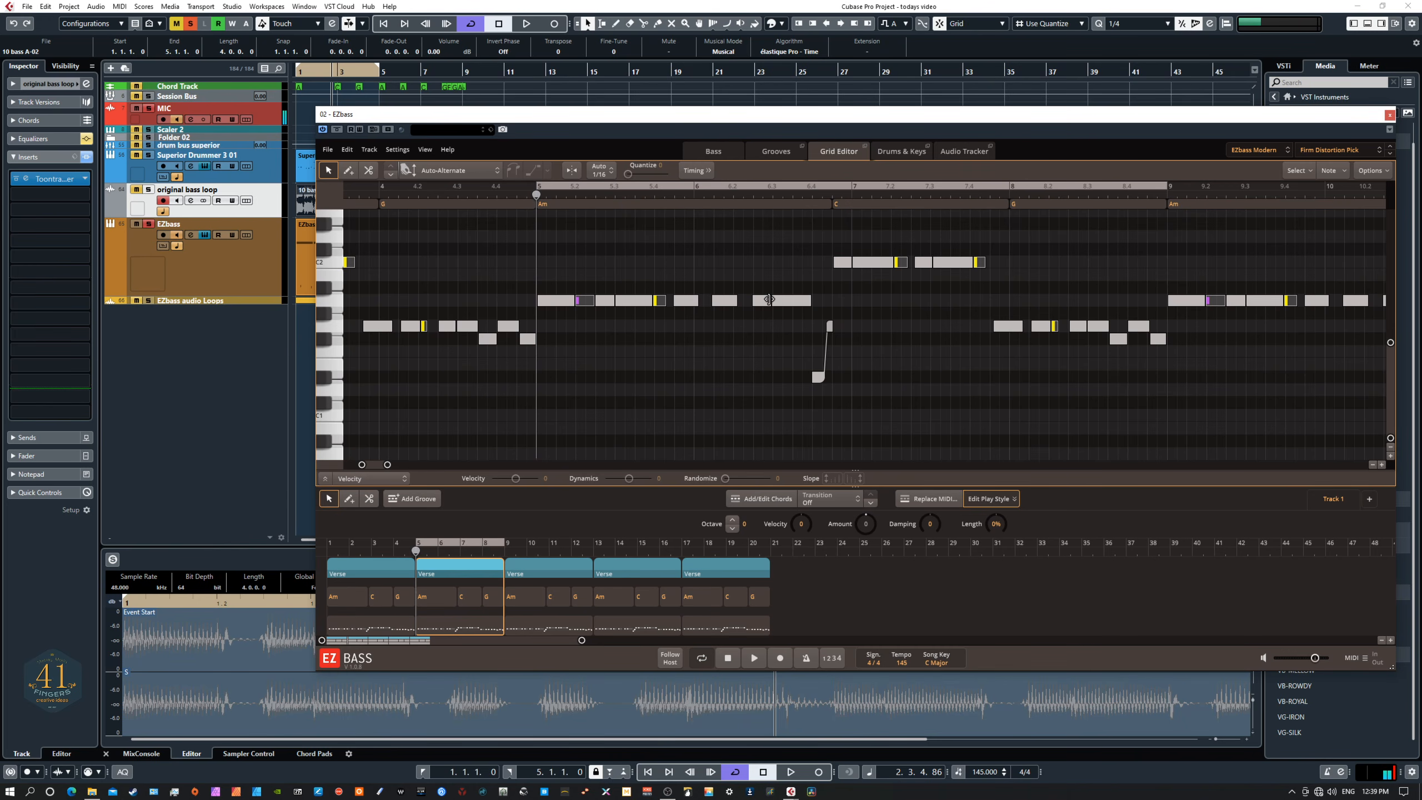
click(791, 303)
drag(791, 306, 792, 291)
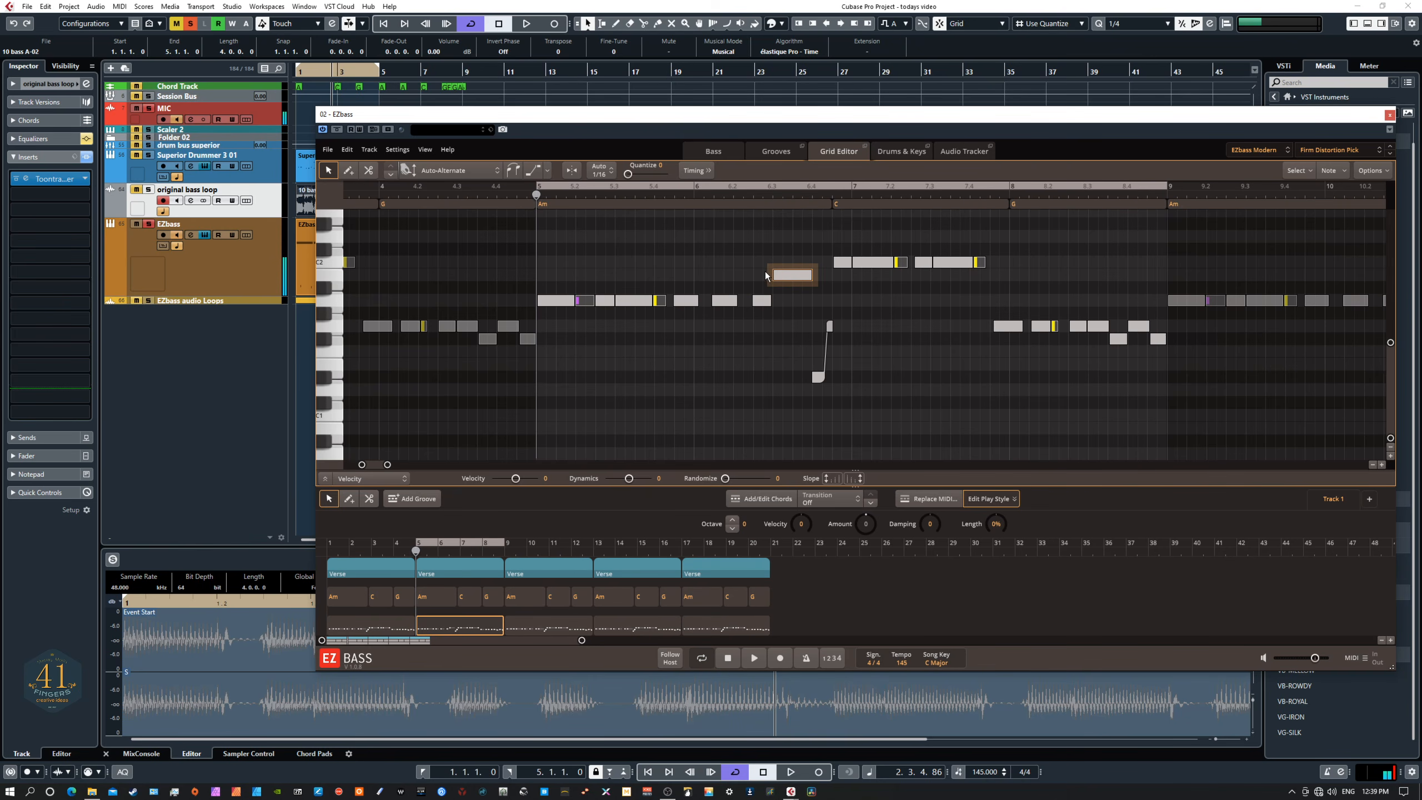
Step: Add slides from the short A note into the raised B1 note and from the last C2 note into the first note of bar 8
drag(762, 265, 783, 315)
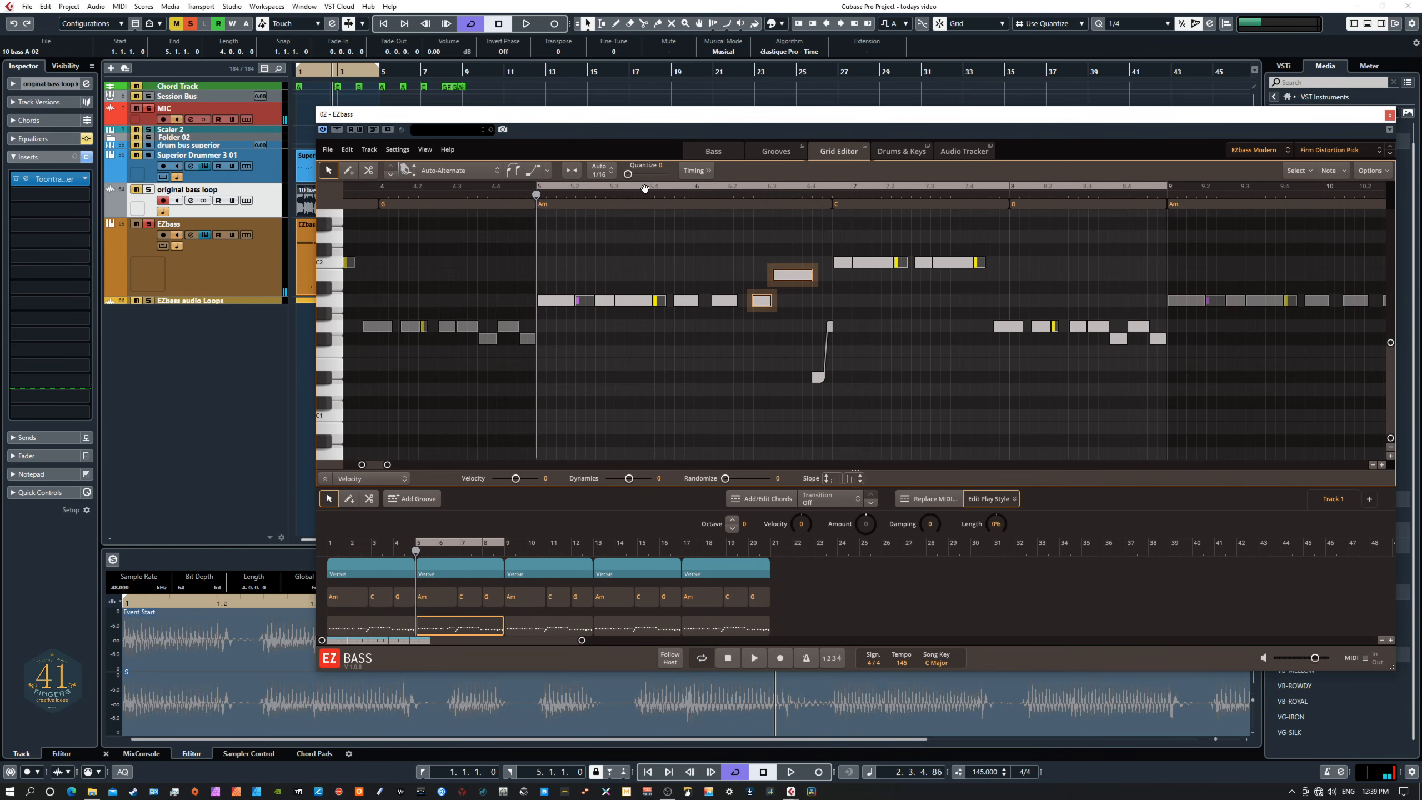
click(531, 171)
drag(978, 246, 1003, 337)
click(532, 173)
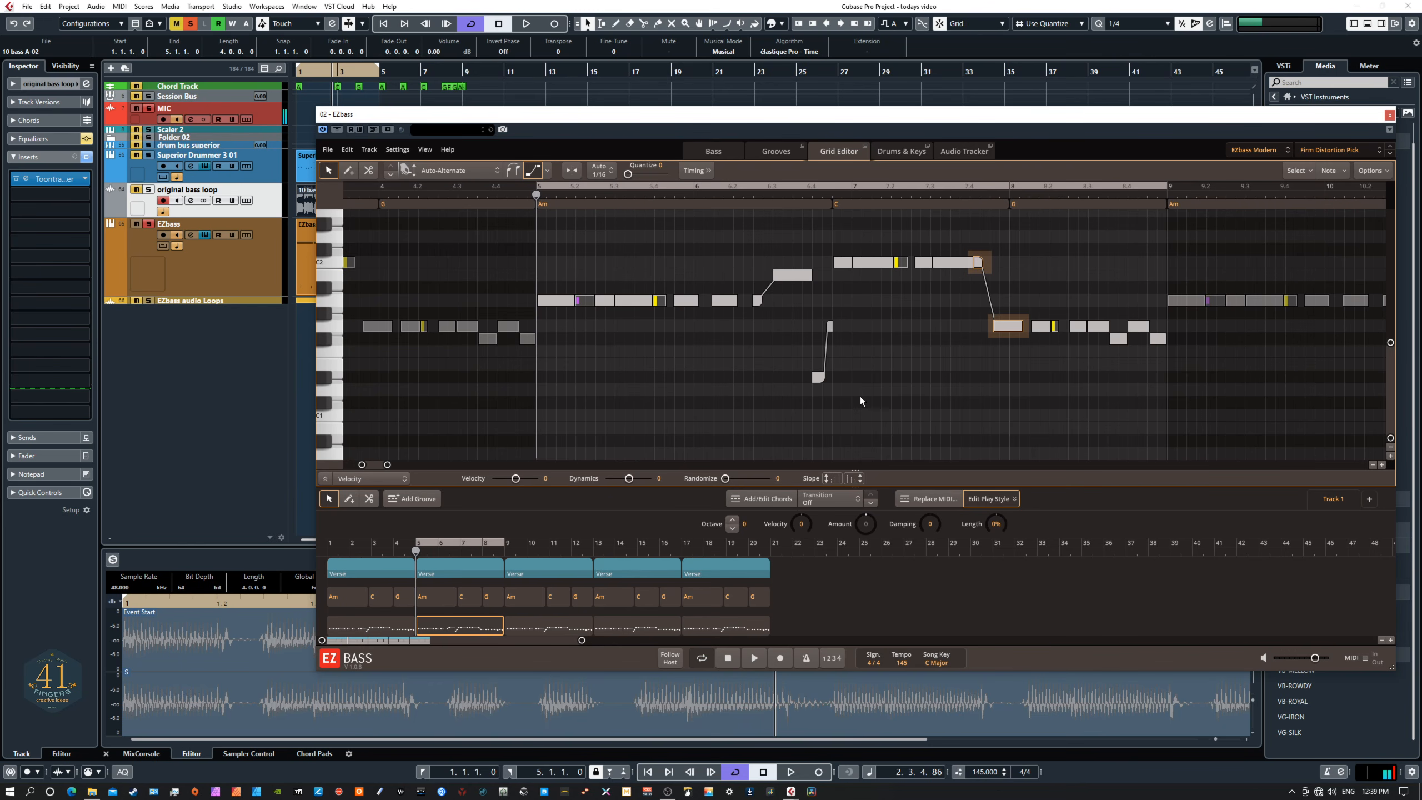
Step: Review the articulation options available for the second C2 note in bar 7
click(874, 264)
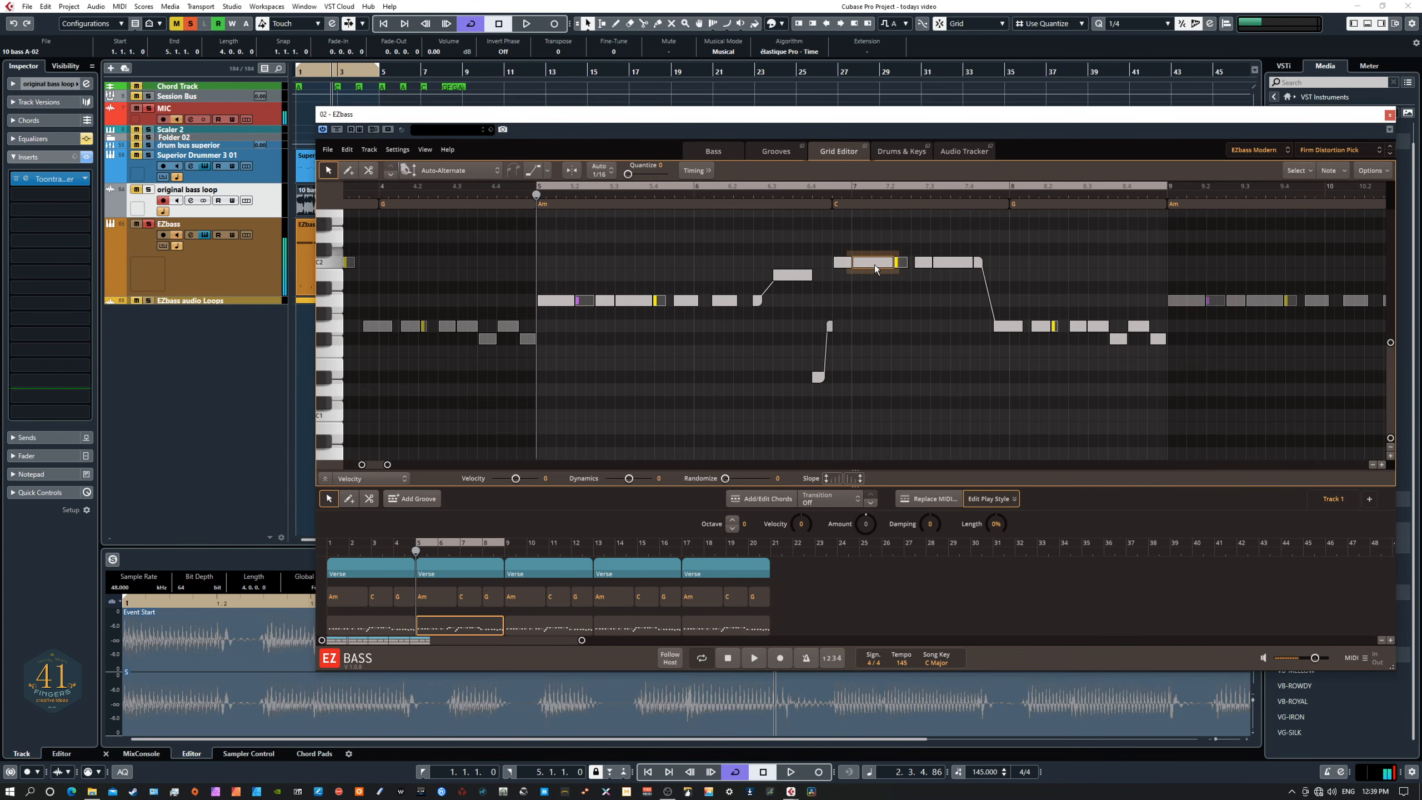
click(456, 172)
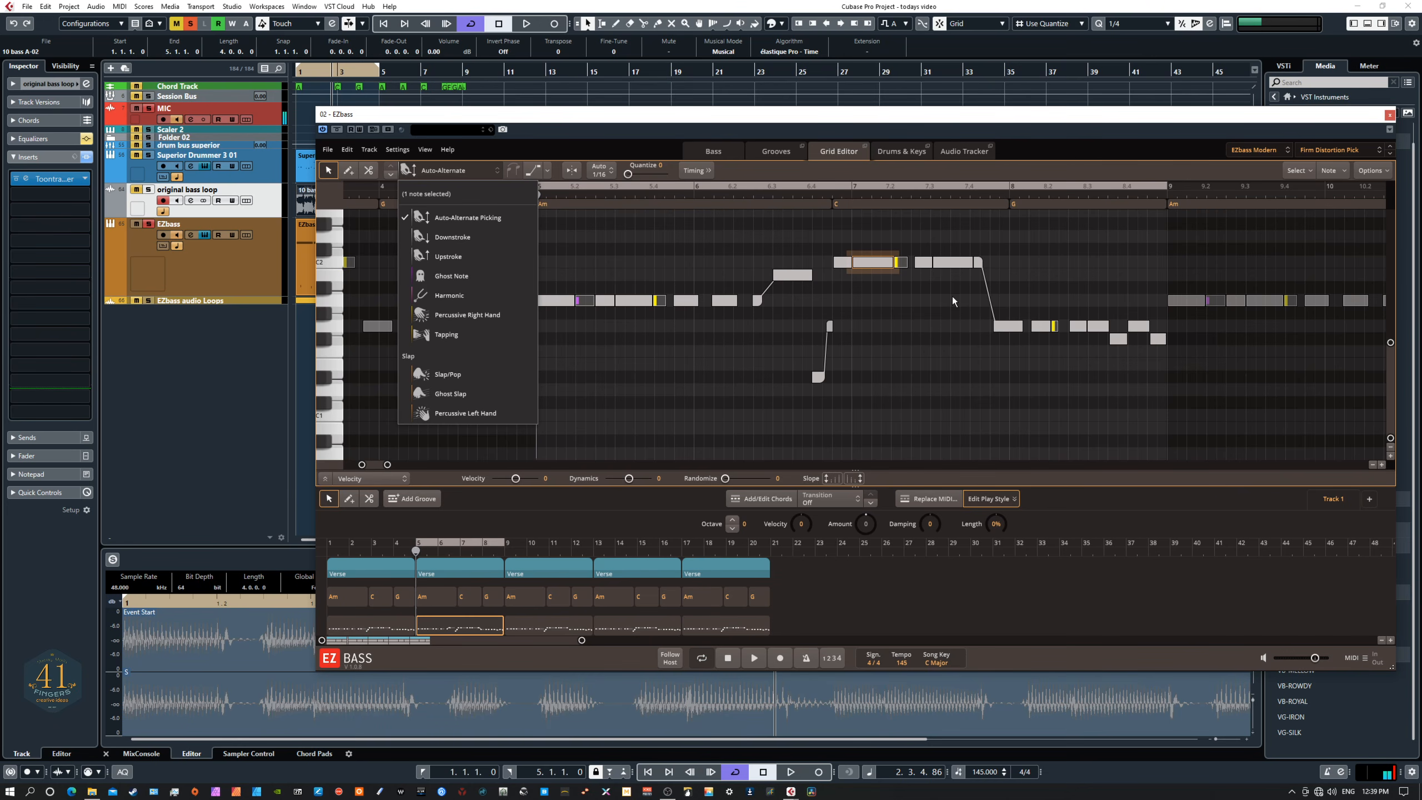
click(922, 355)
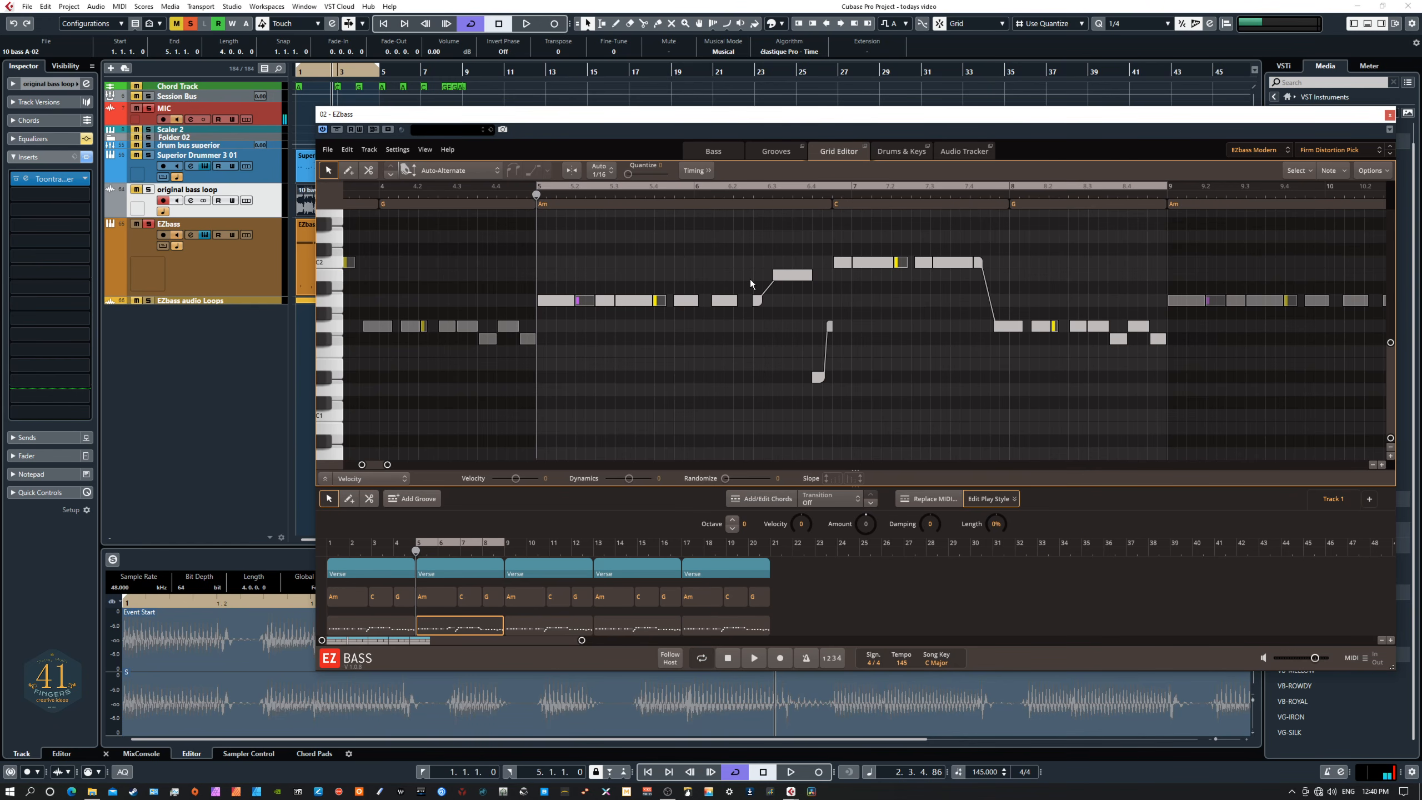
Step: Play the edited second Verse block in the Grid Editor to hear its new note and slides
click(778, 151)
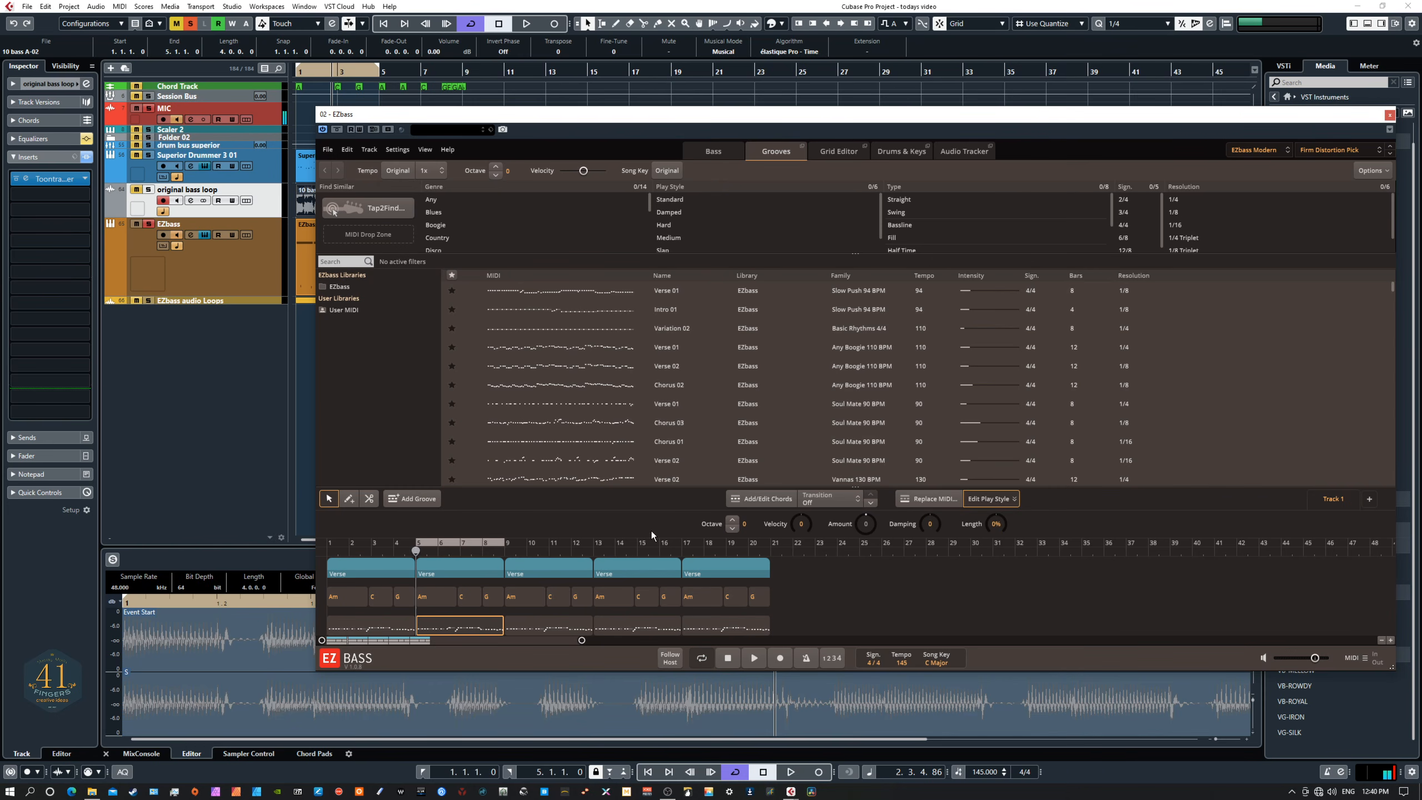
click(823, 152)
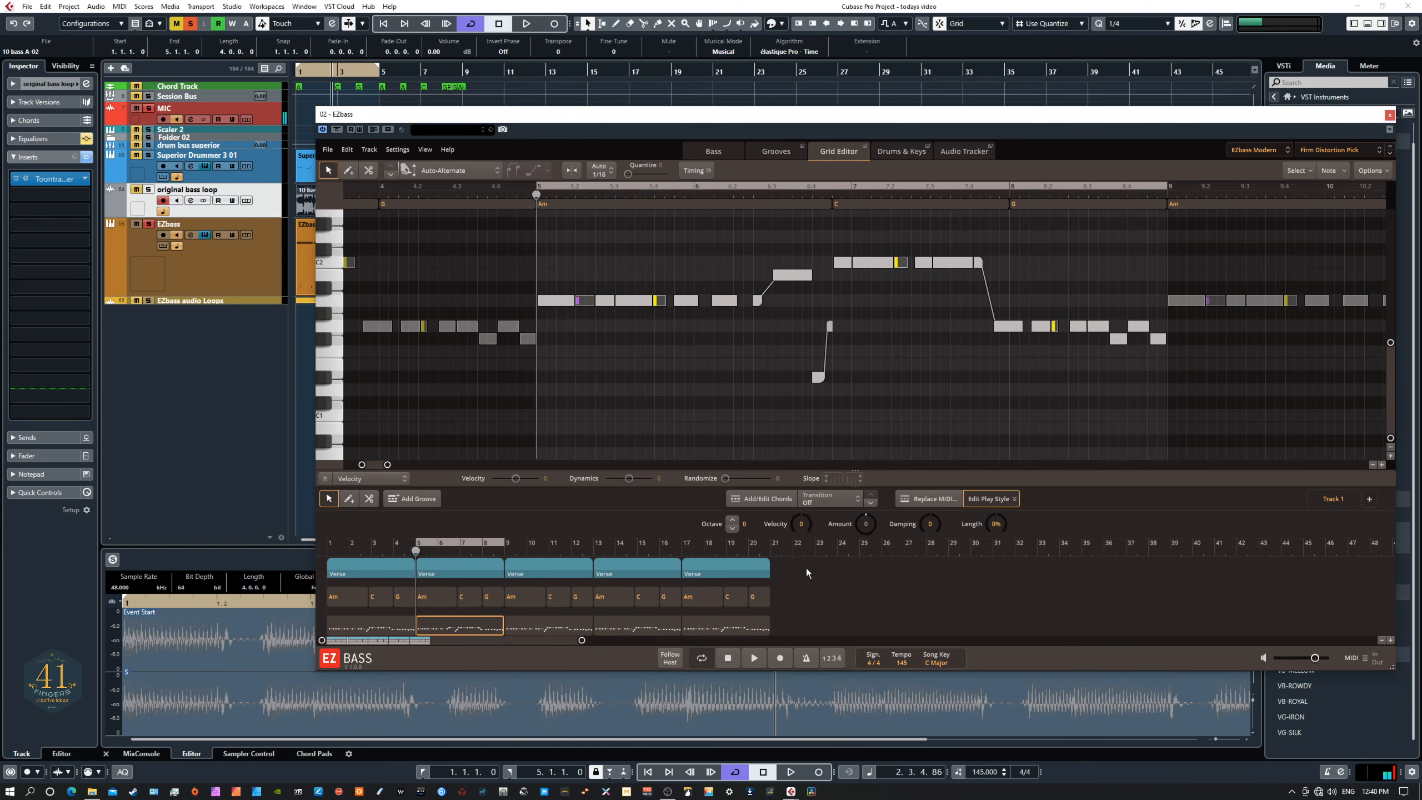
click(753, 659)
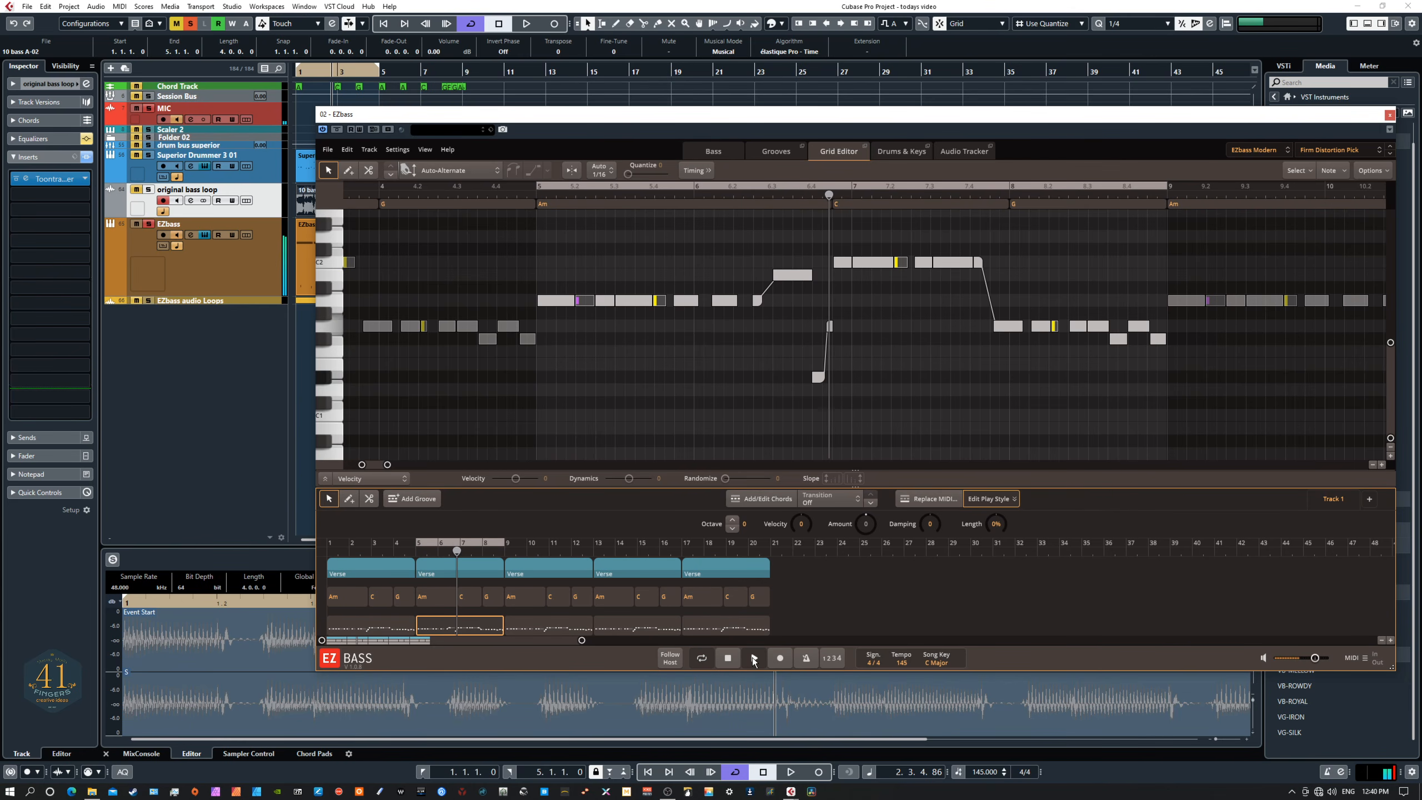
click(754, 660)
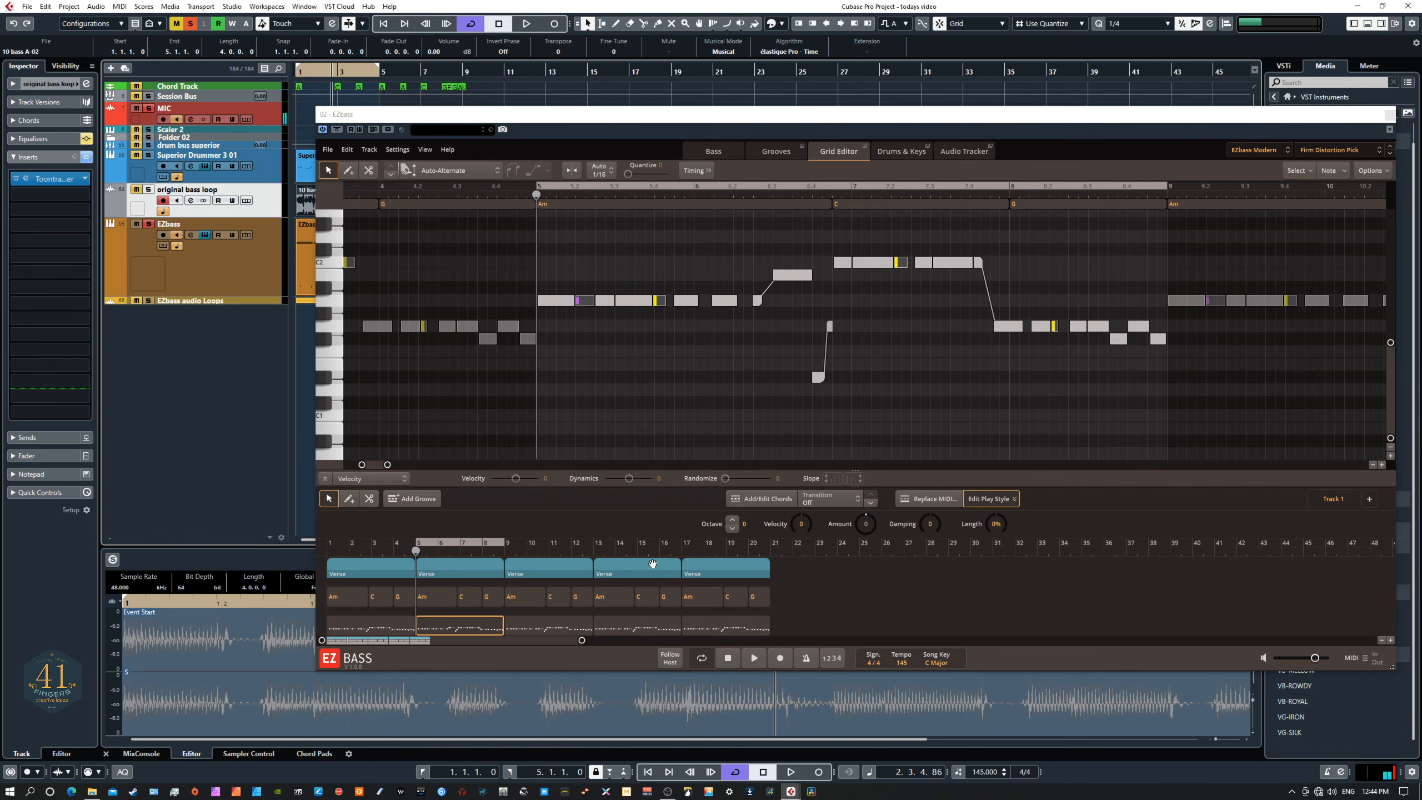
Step: Select the third Verse block and audition the Verse 01 groove from the Slow Push 94 BPM family
click(777, 152)
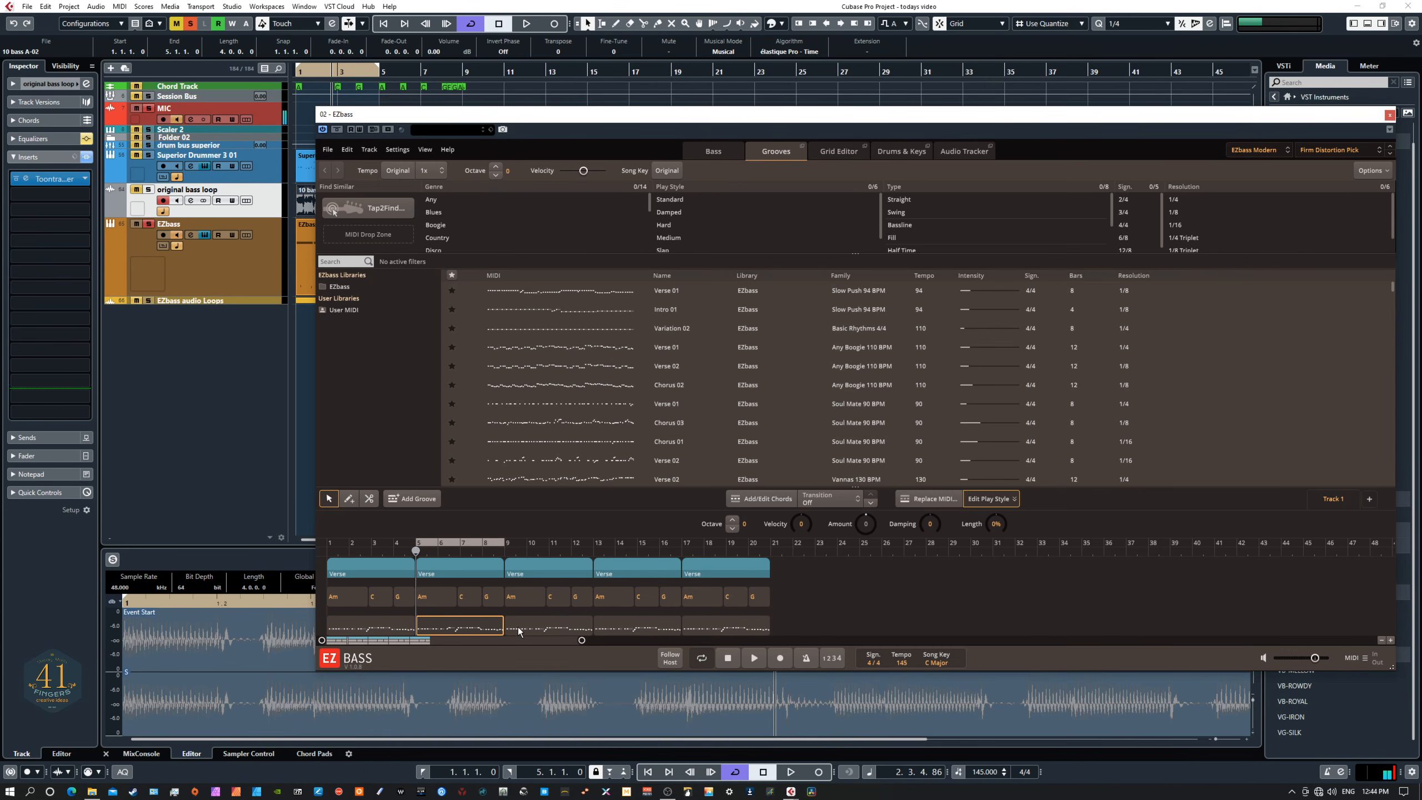
click(540, 567)
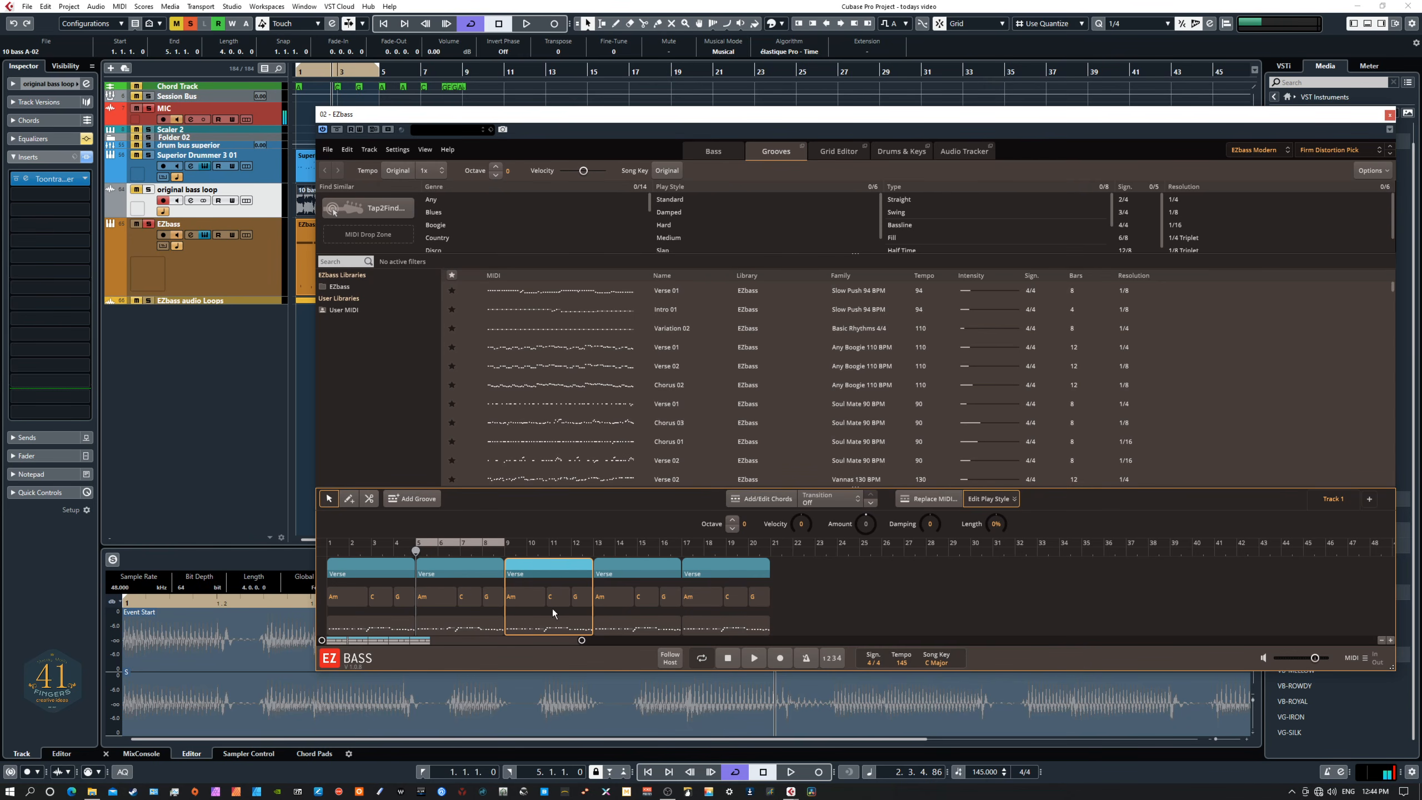
click(472, 291)
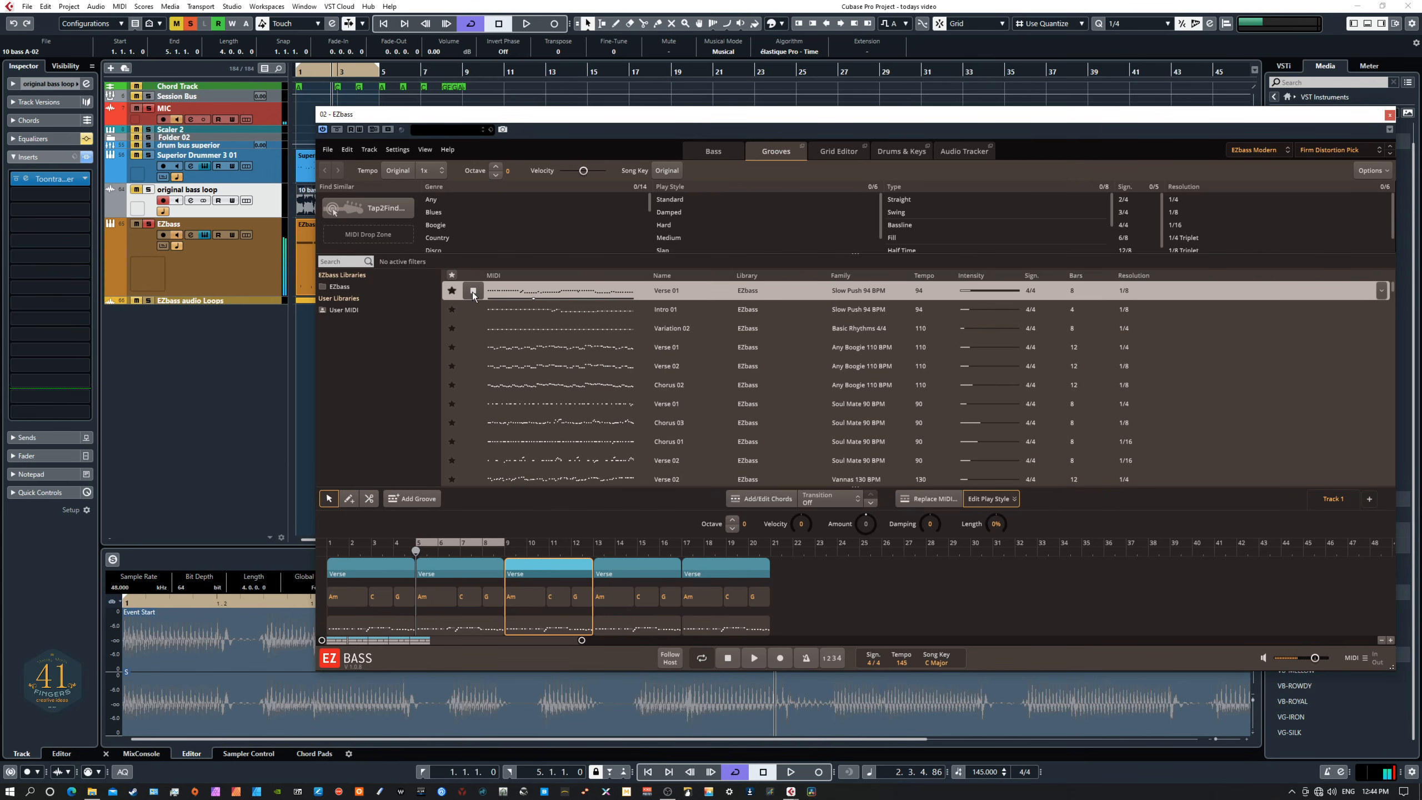
click(472, 291)
Step: Start replacing the third Verse block's MIDI, move the loop range to bars 9 to 13, and play it with the Verse 01 groove
click(934, 504)
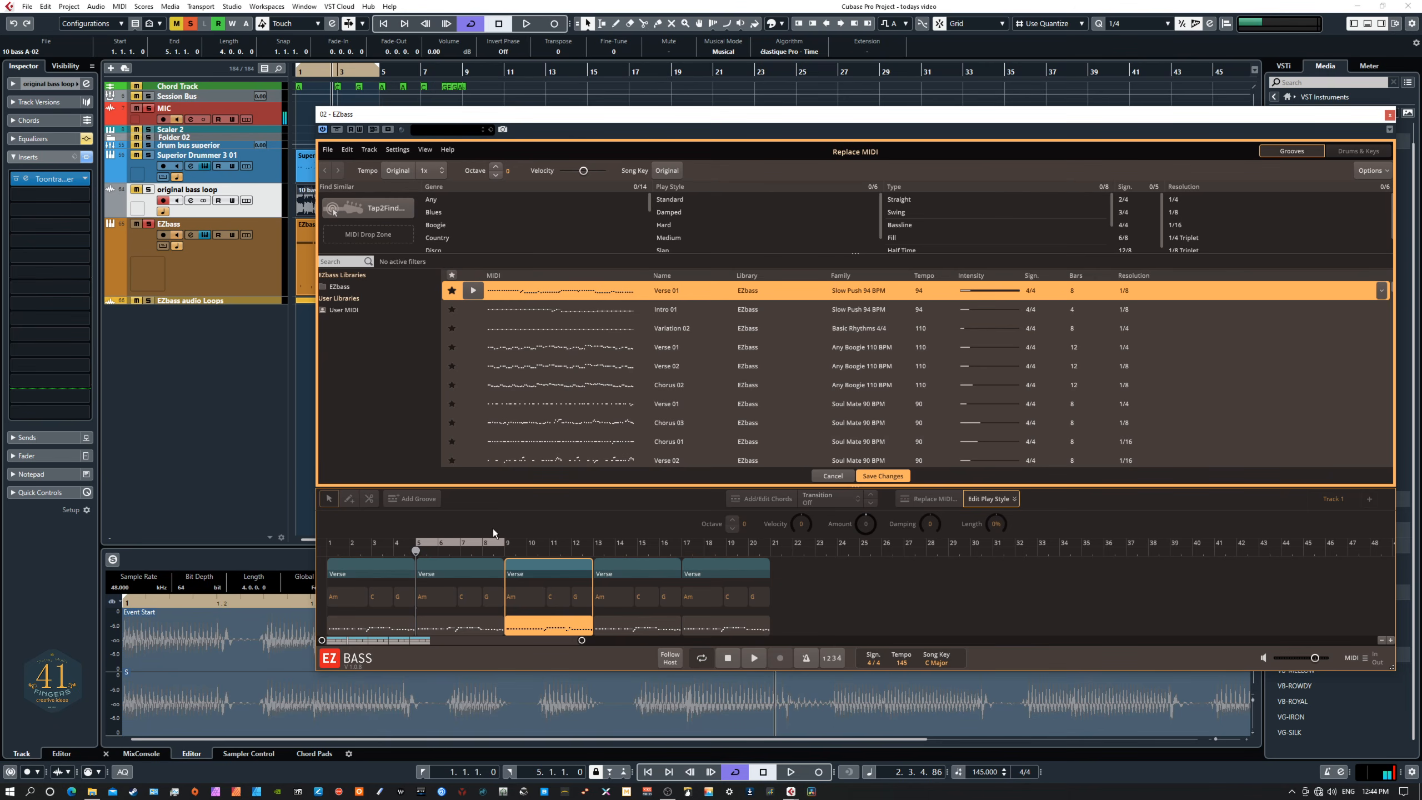
drag(473, 542, 557, 545)
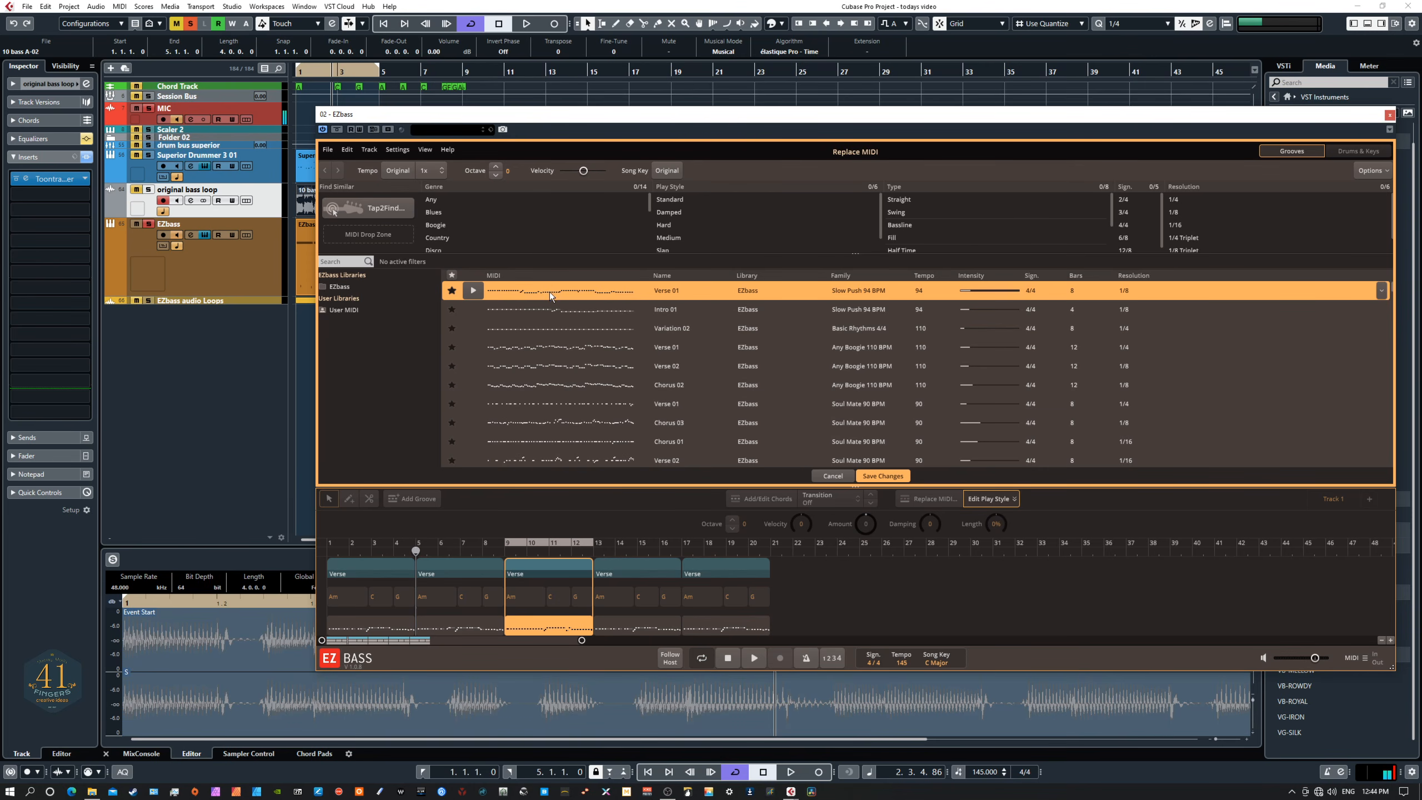
click(754, 658)
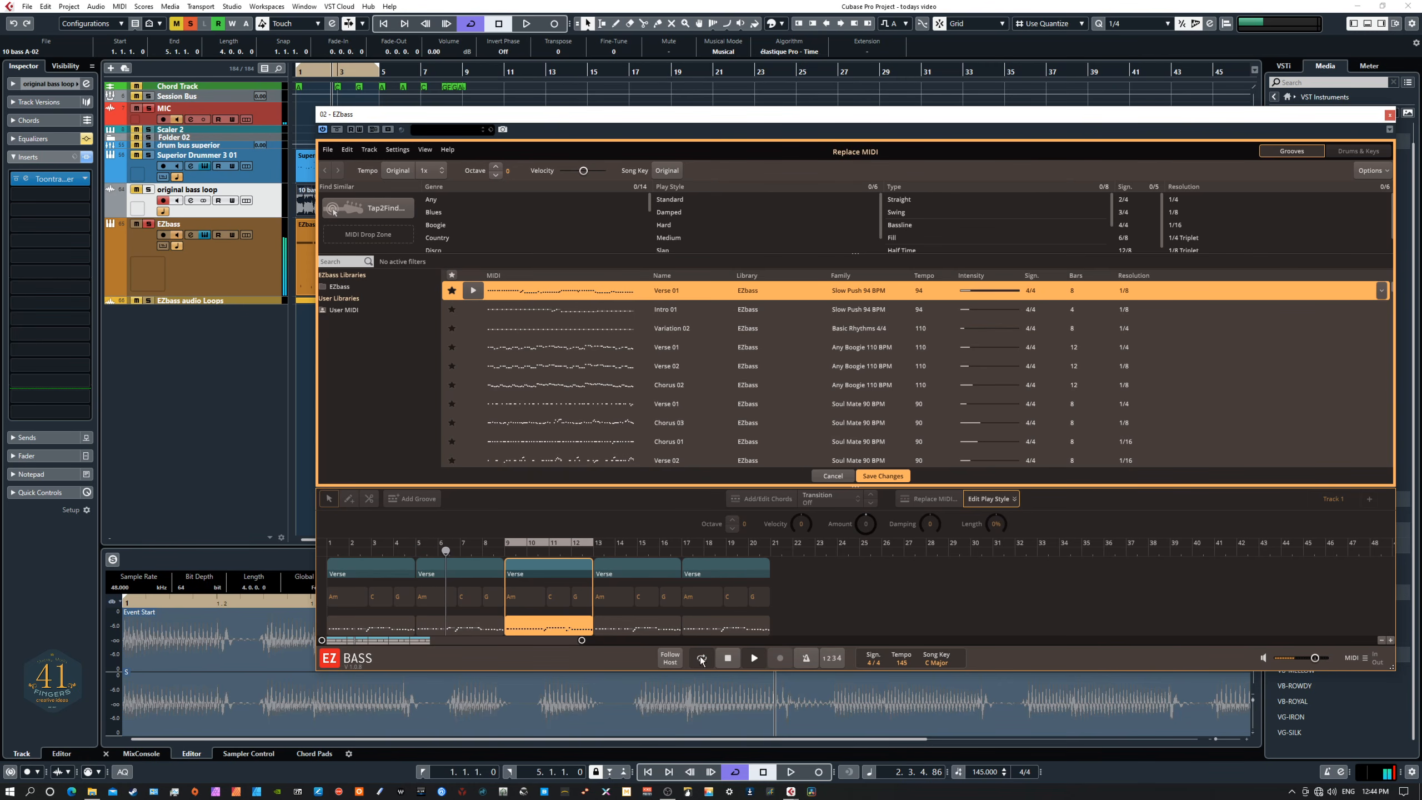
click(729, 658)
click(755, 659)
click(728, 659)
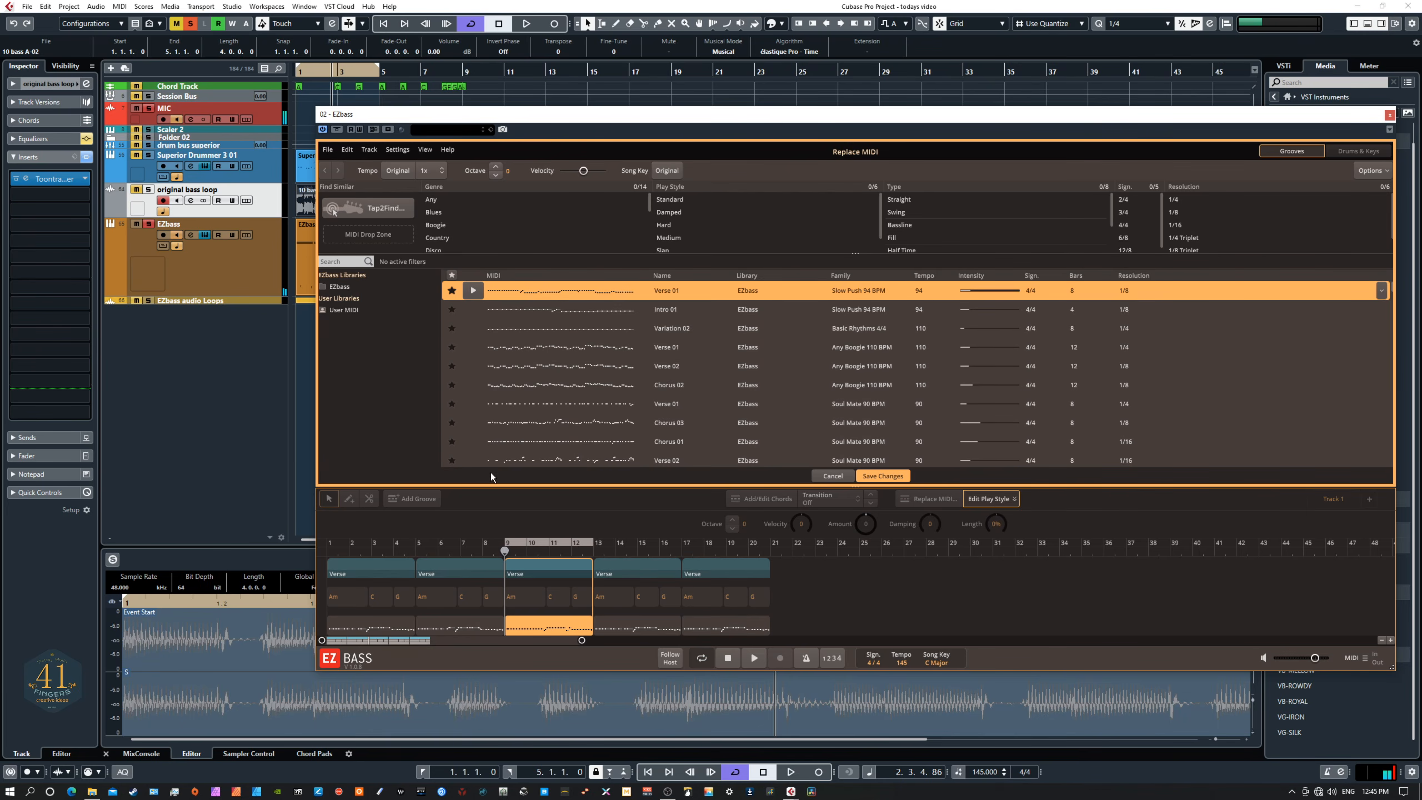
Step: Audition Variation 02 and the Any Boogie 110 BPM verses, and save Verse 02 as the third block's replacement MIDI
click(479, 335)
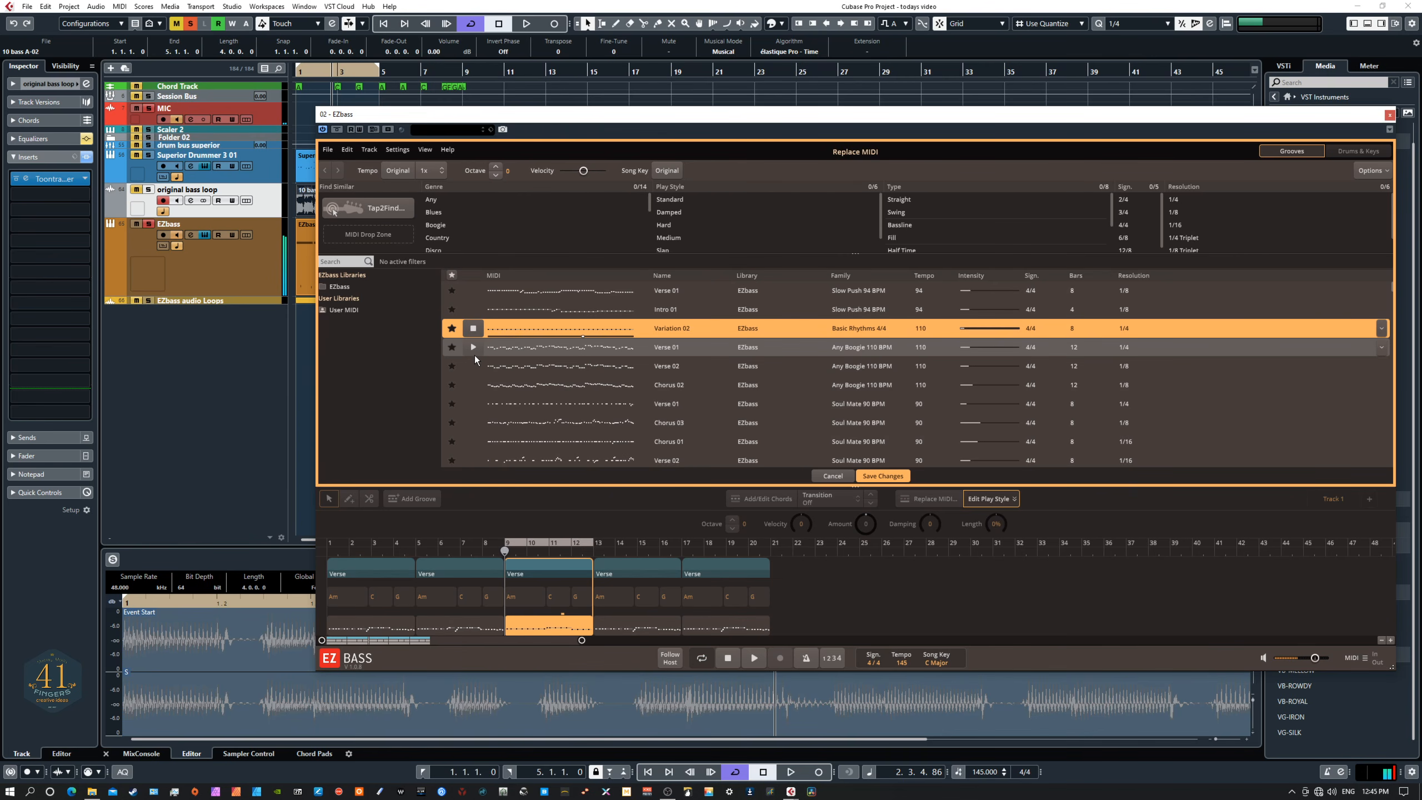
click(474, 353)
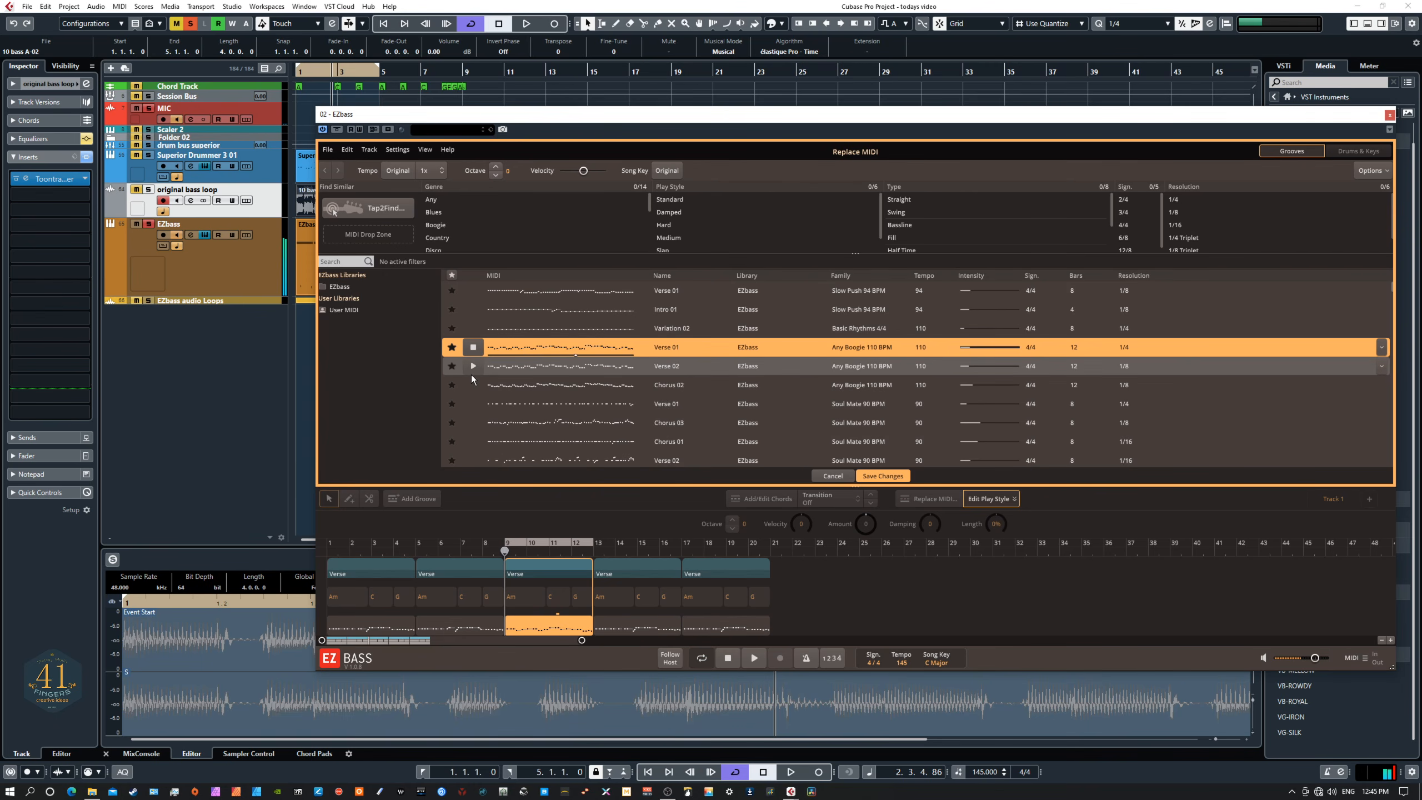
click(474, 368)
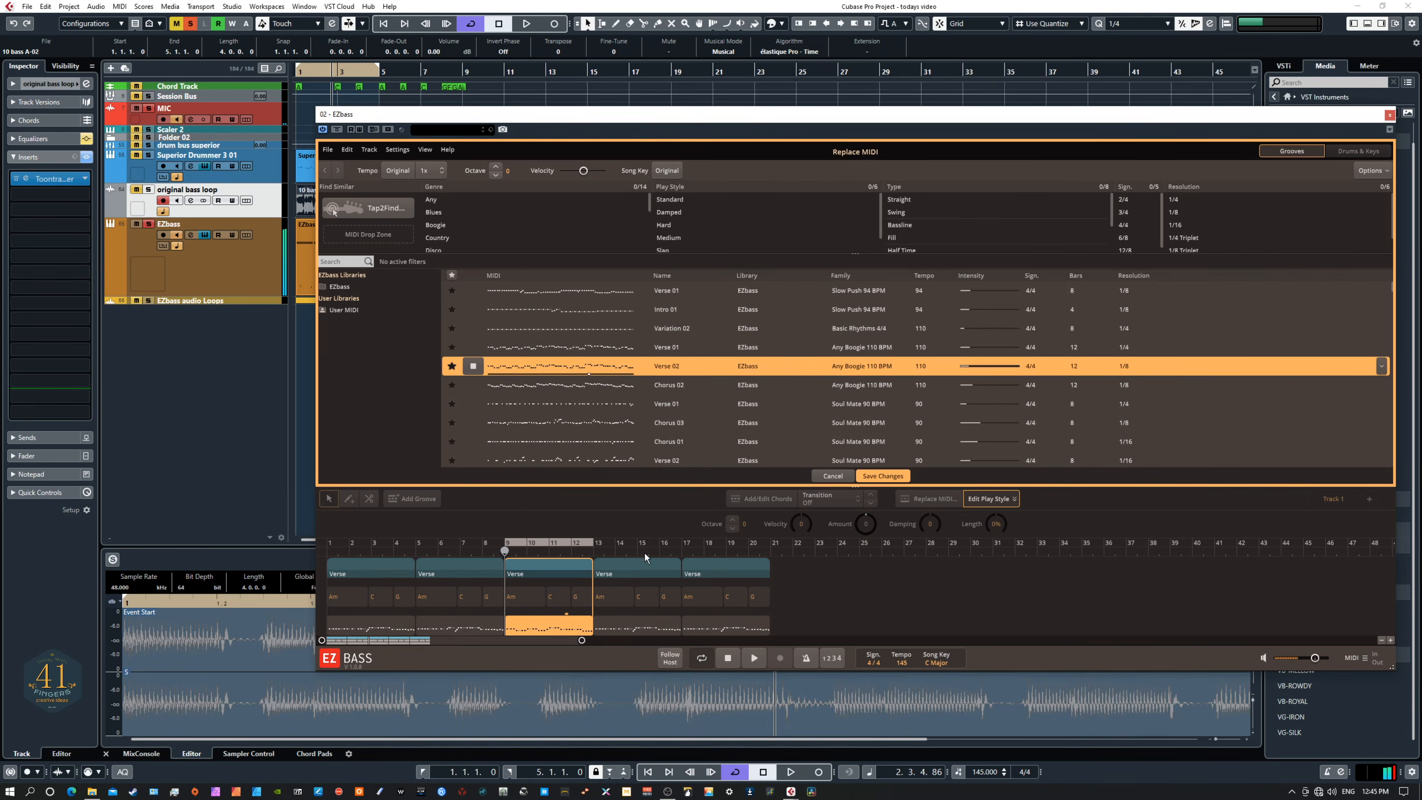
click(471, 367)
click(876, 476)
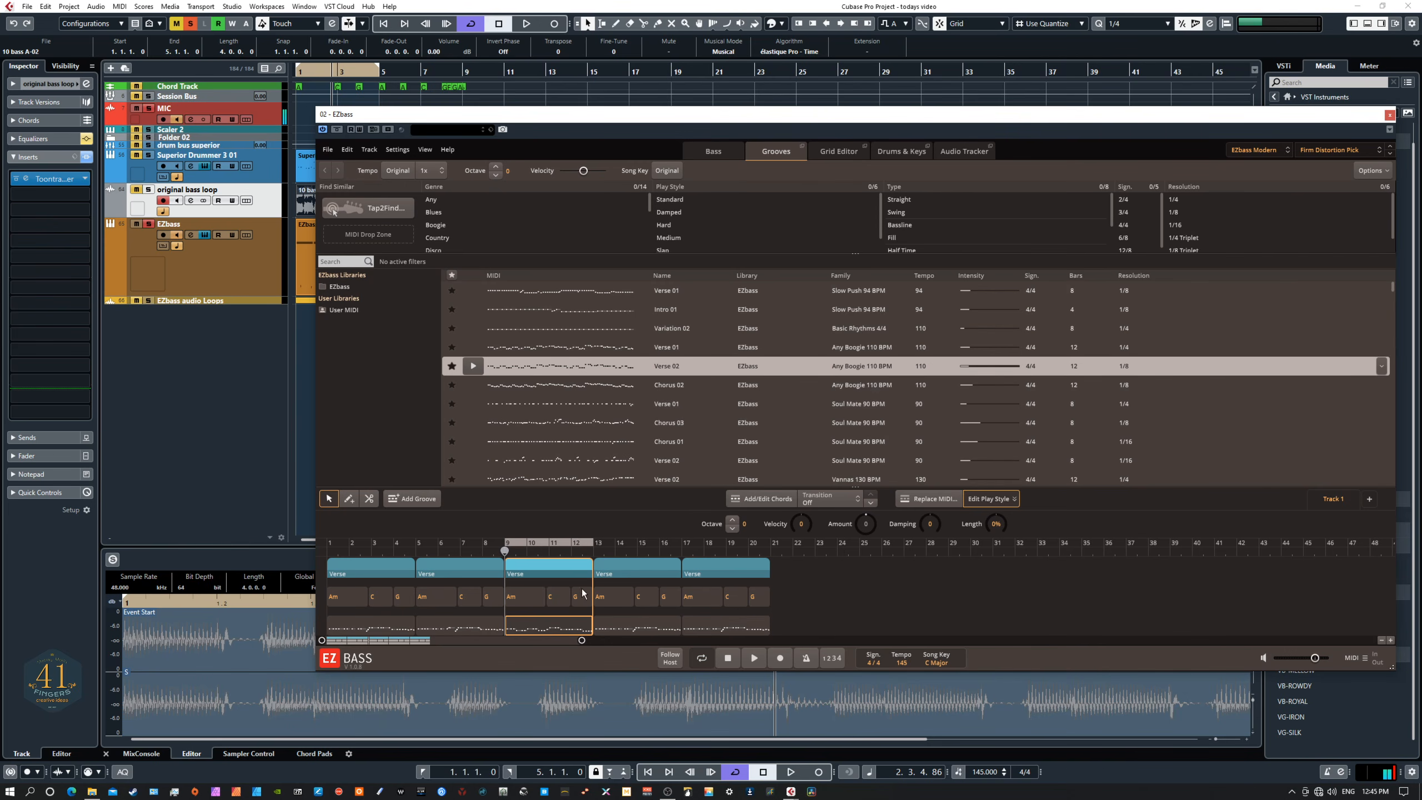
Step: In the third Verse block's note grid, raise the A note at the start of bar 10 to B1
click(834, 152)
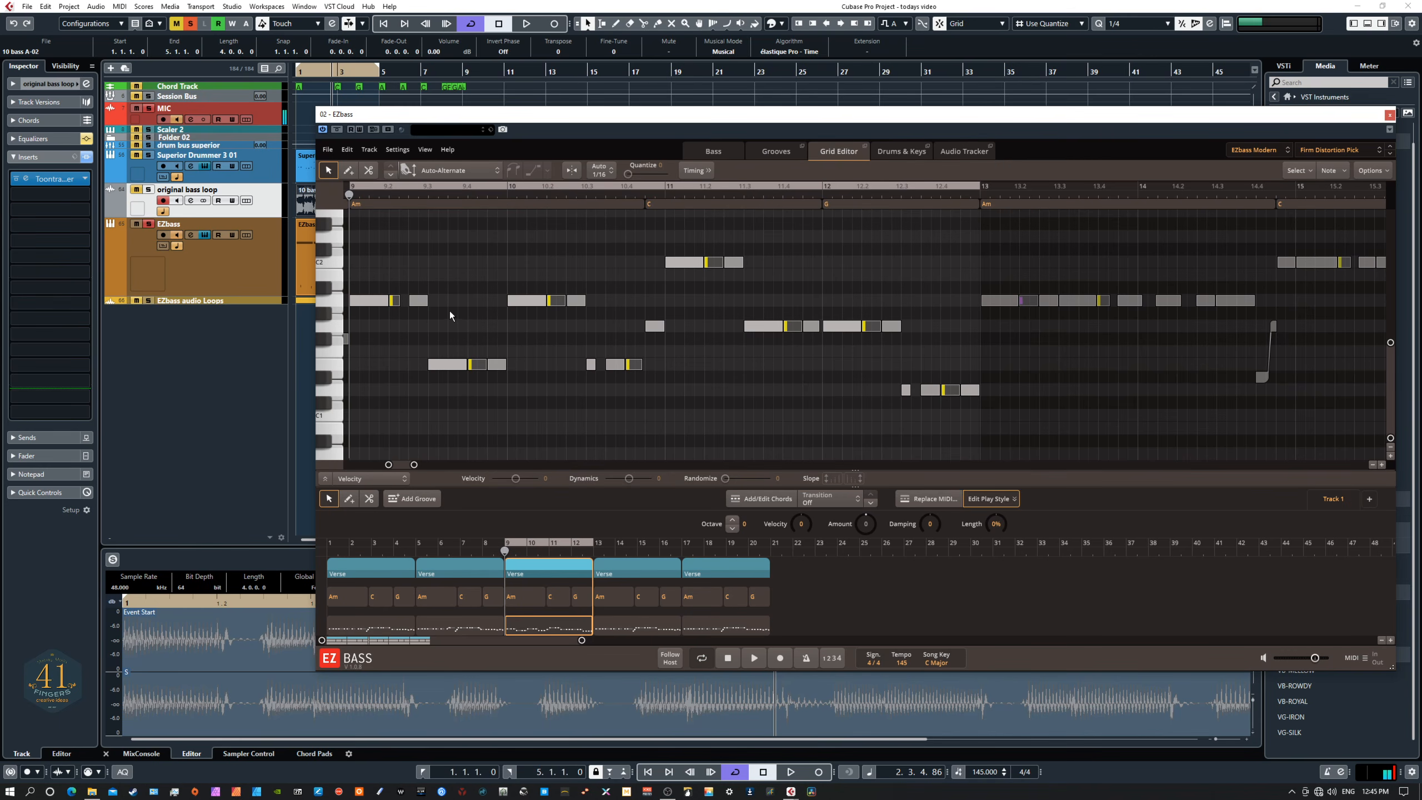
drag(524, 304, 524, 280)
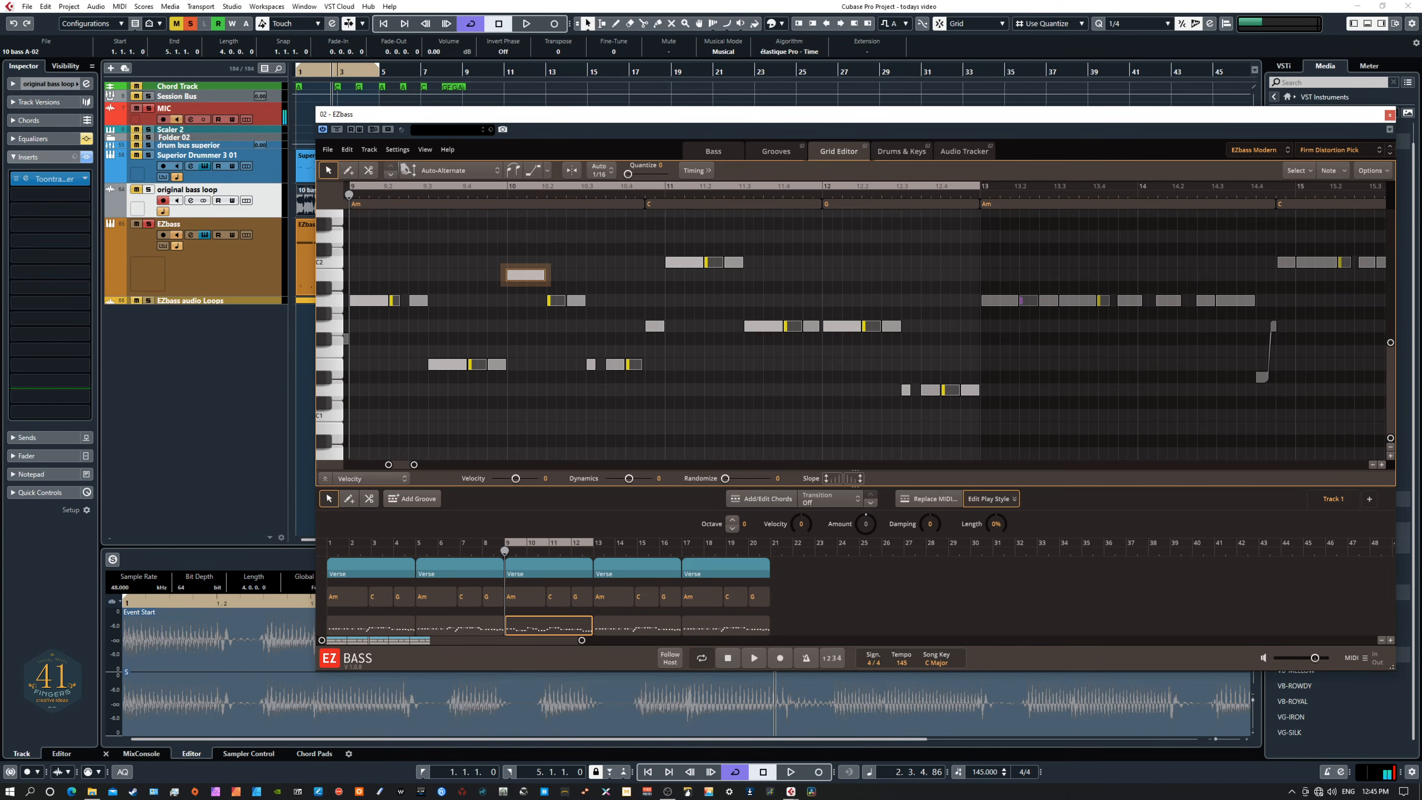
Step: Bring the EZbass track's VST Bass Amp window into view to examine its pre-effects, and move it away again
drag(1421, 272, 844, 195)
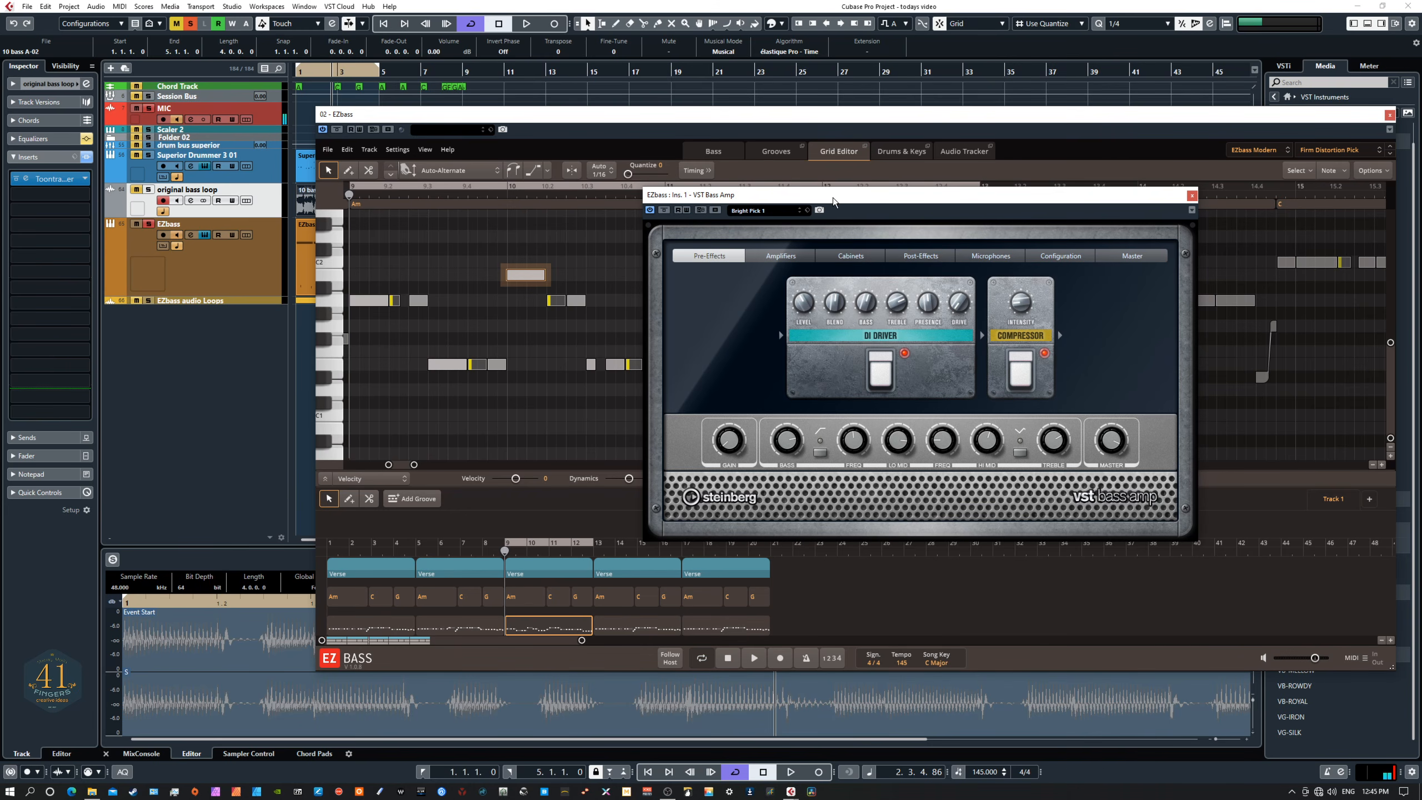
drag(826, 197, 738, 798)
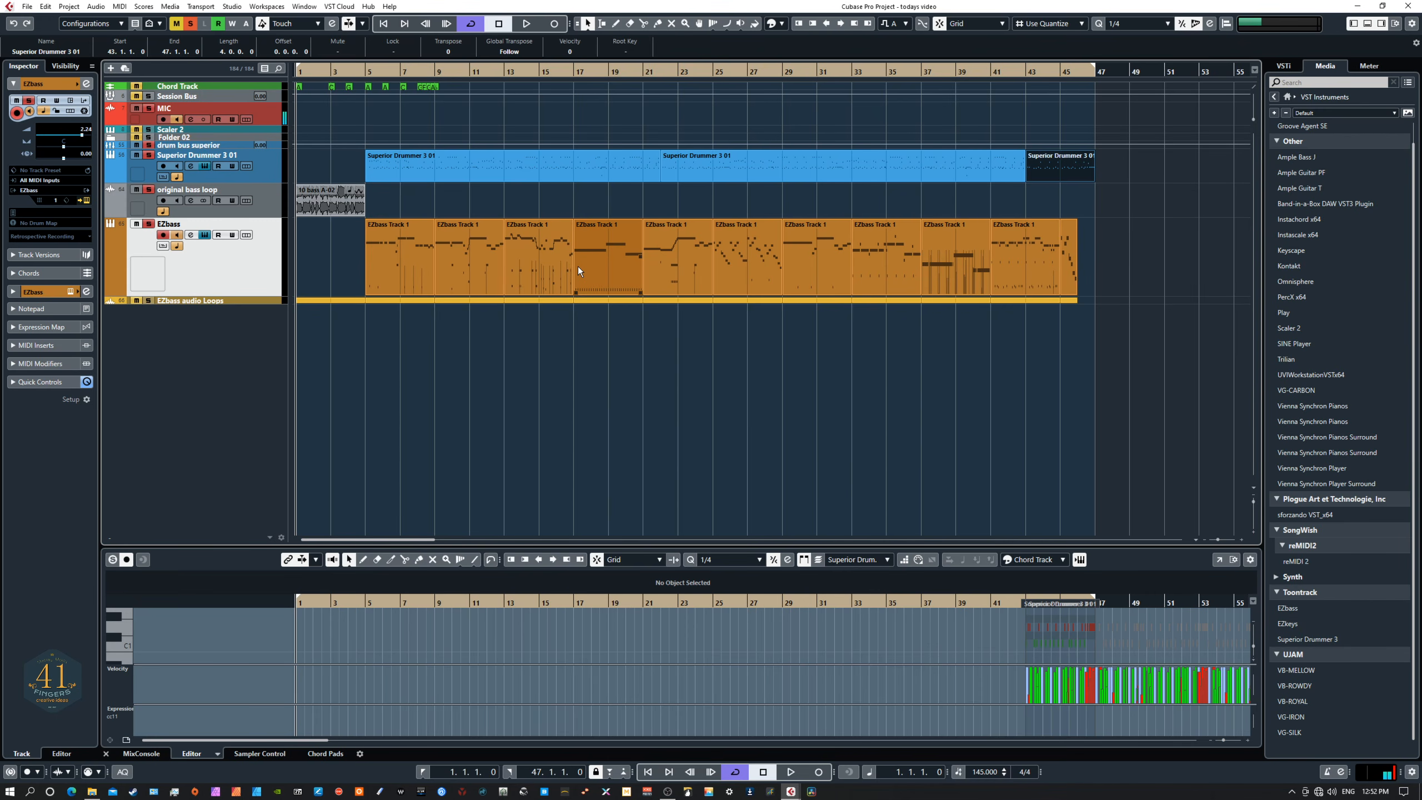
Step: Play the full drum and bass arrangement through its end, stop it, and enlarge the EZbass audio Loops track
key(space)
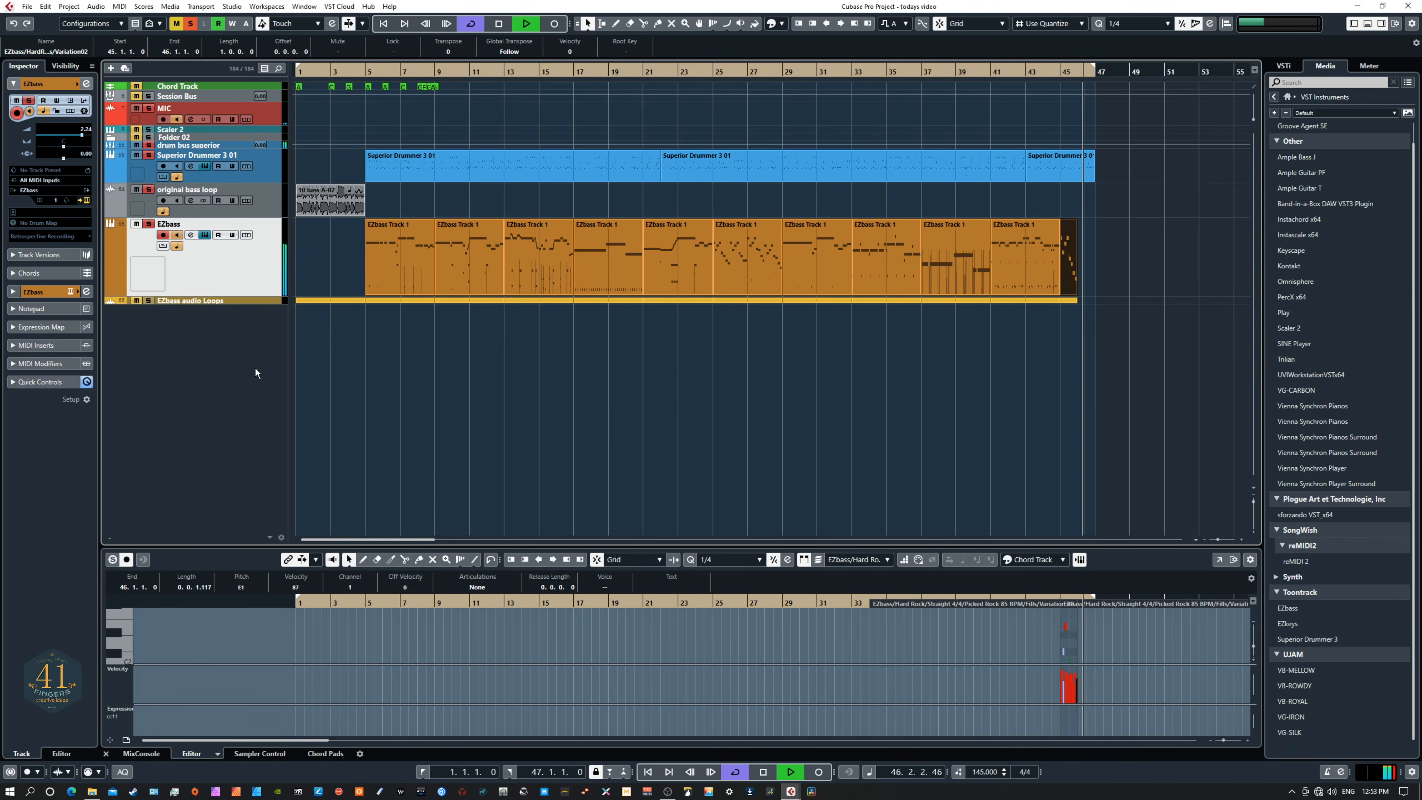
key(space)
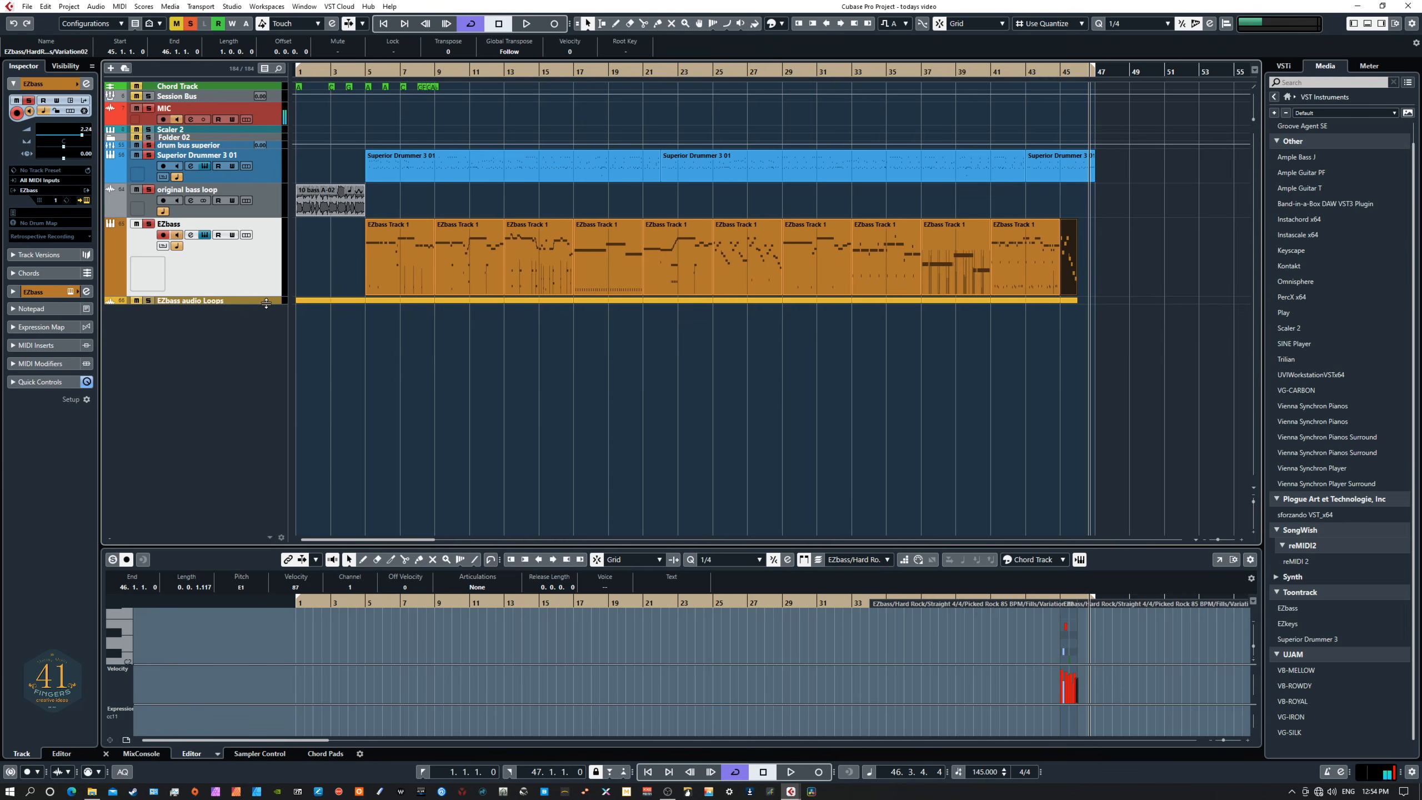
drag(273, 303, 264, 359)
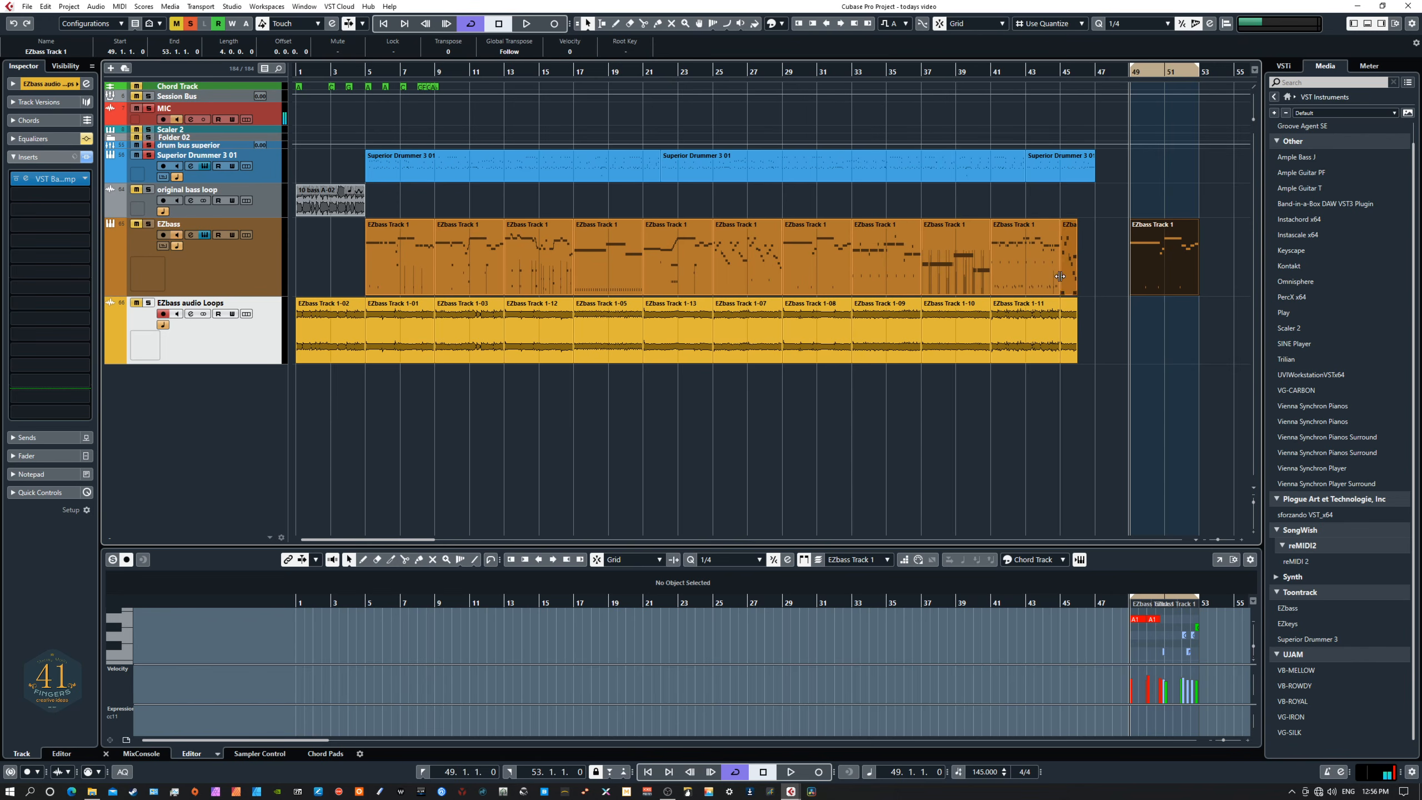
Step: Look through the first three EZbass MIDI blocks and play the separate block at bars 49 to 53
click(402, 246)
click(471, 260)
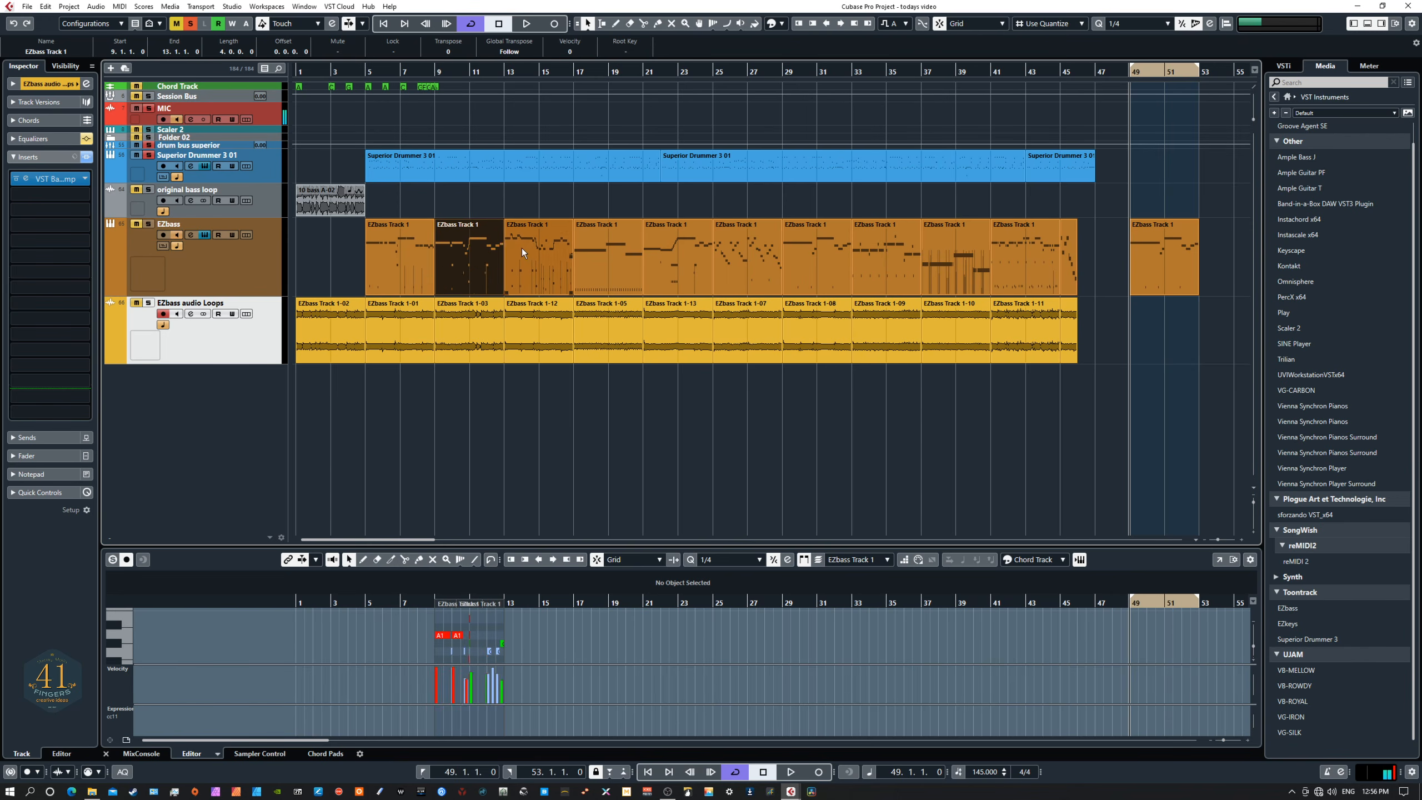
click(524, 249)
click(1164, 272)
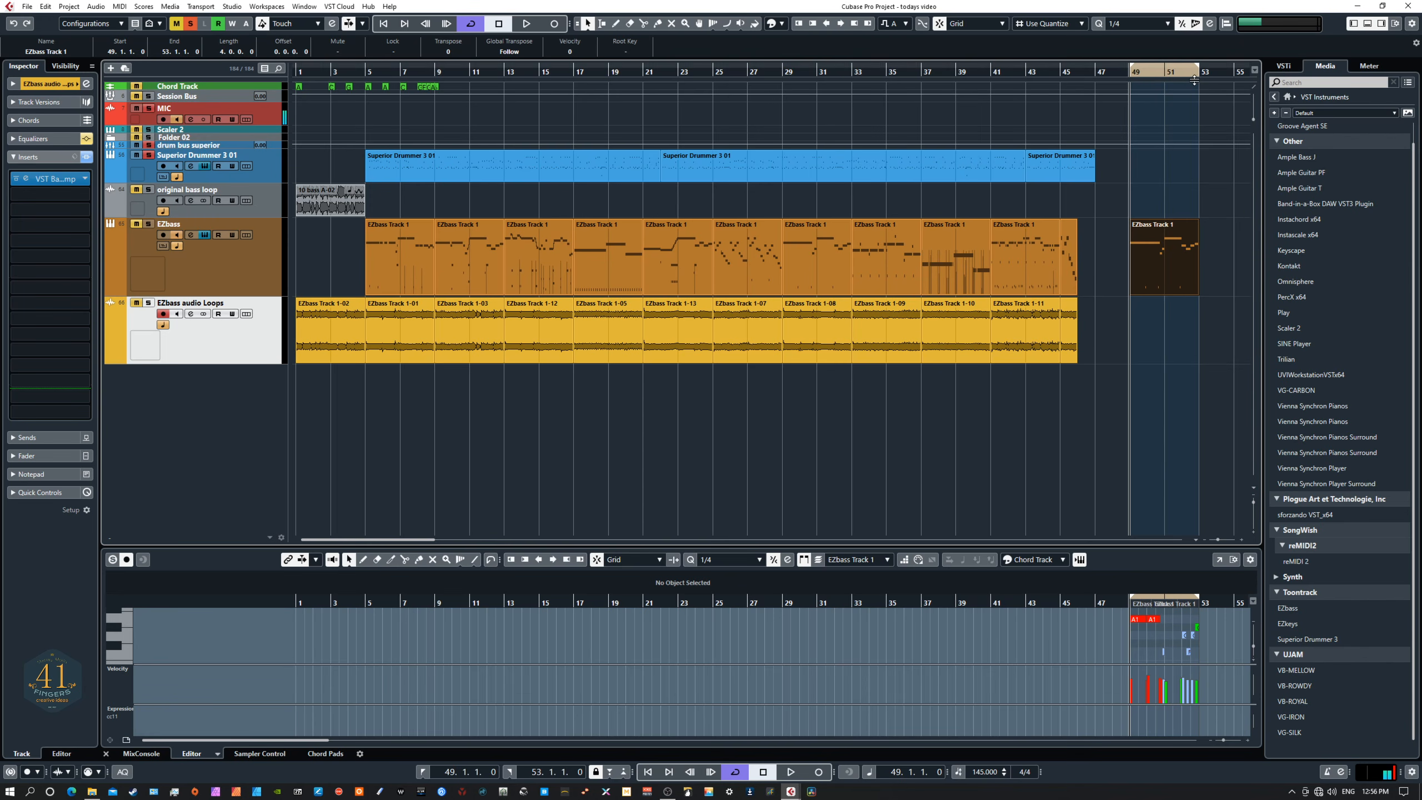
key(space)
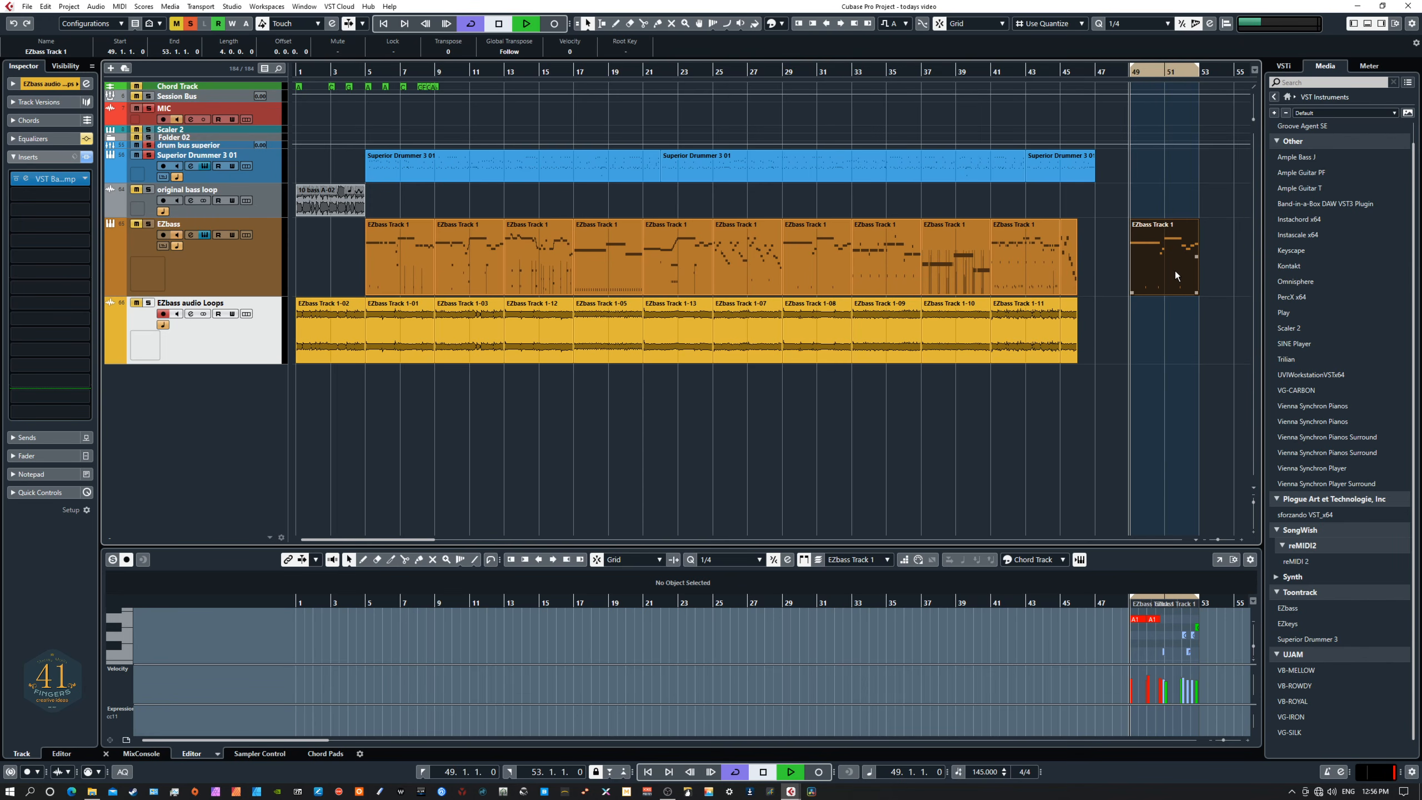
Step: Play the separate EZbass MIDI block at bars 49 to 53 and render it in place as audio with the current settings
click(147, 223)
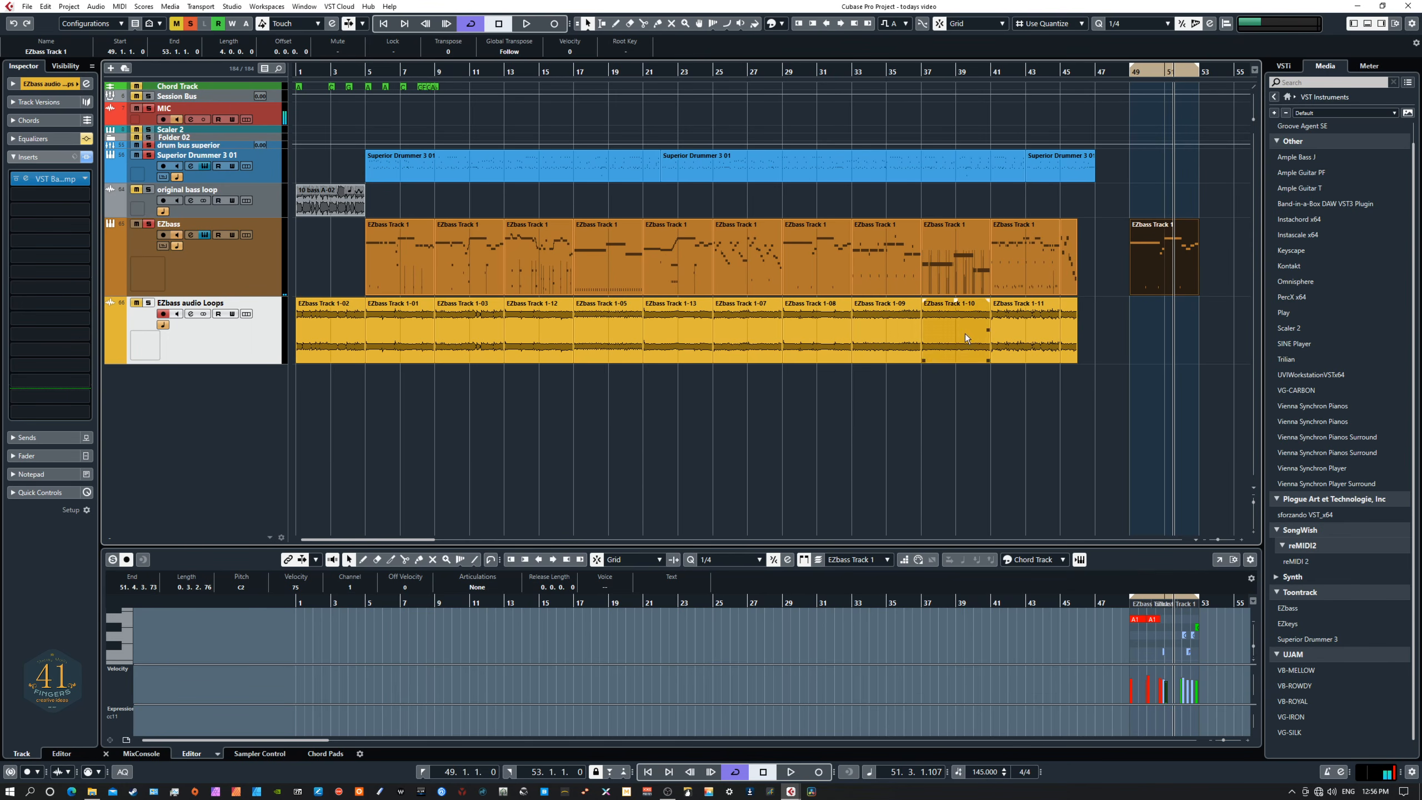
key(space)
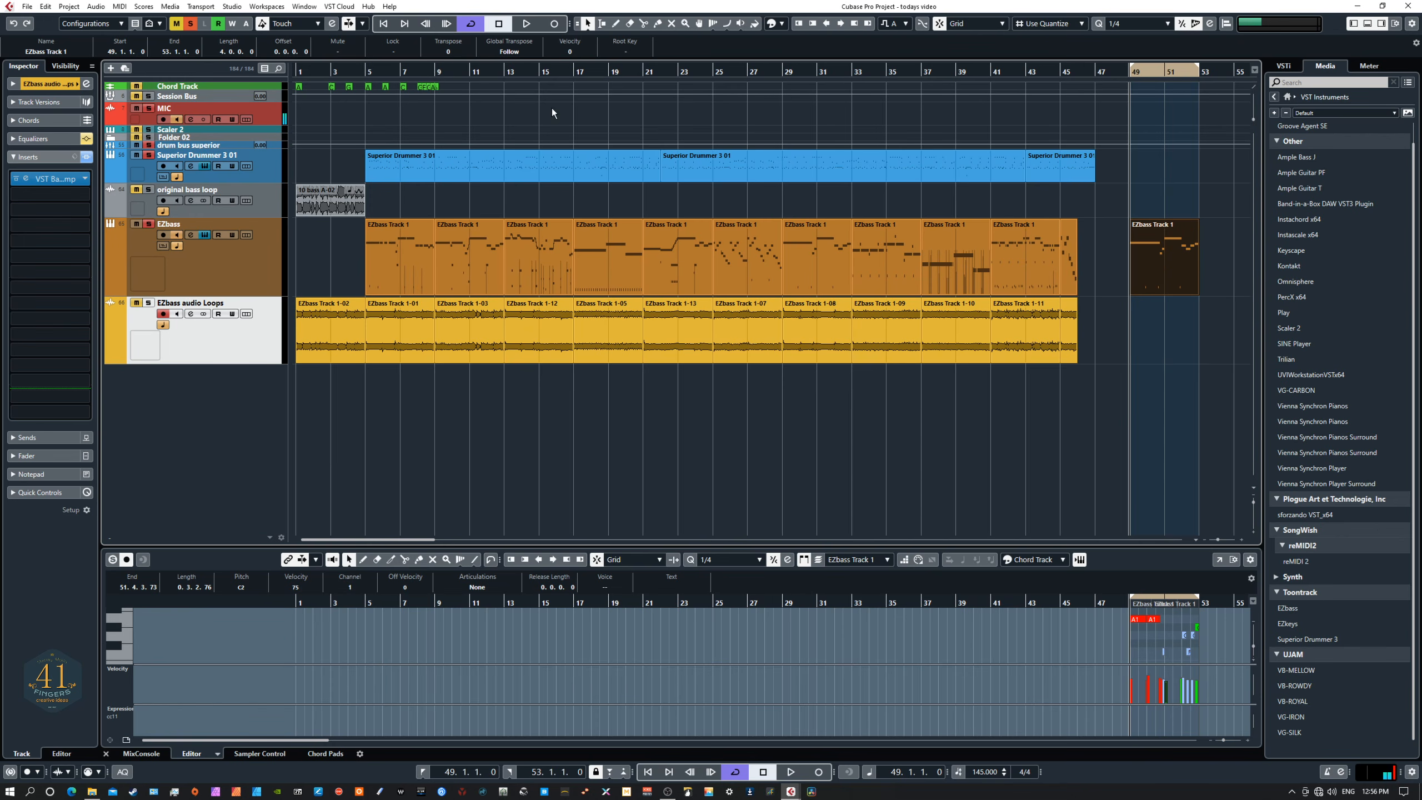
click(46, 6)
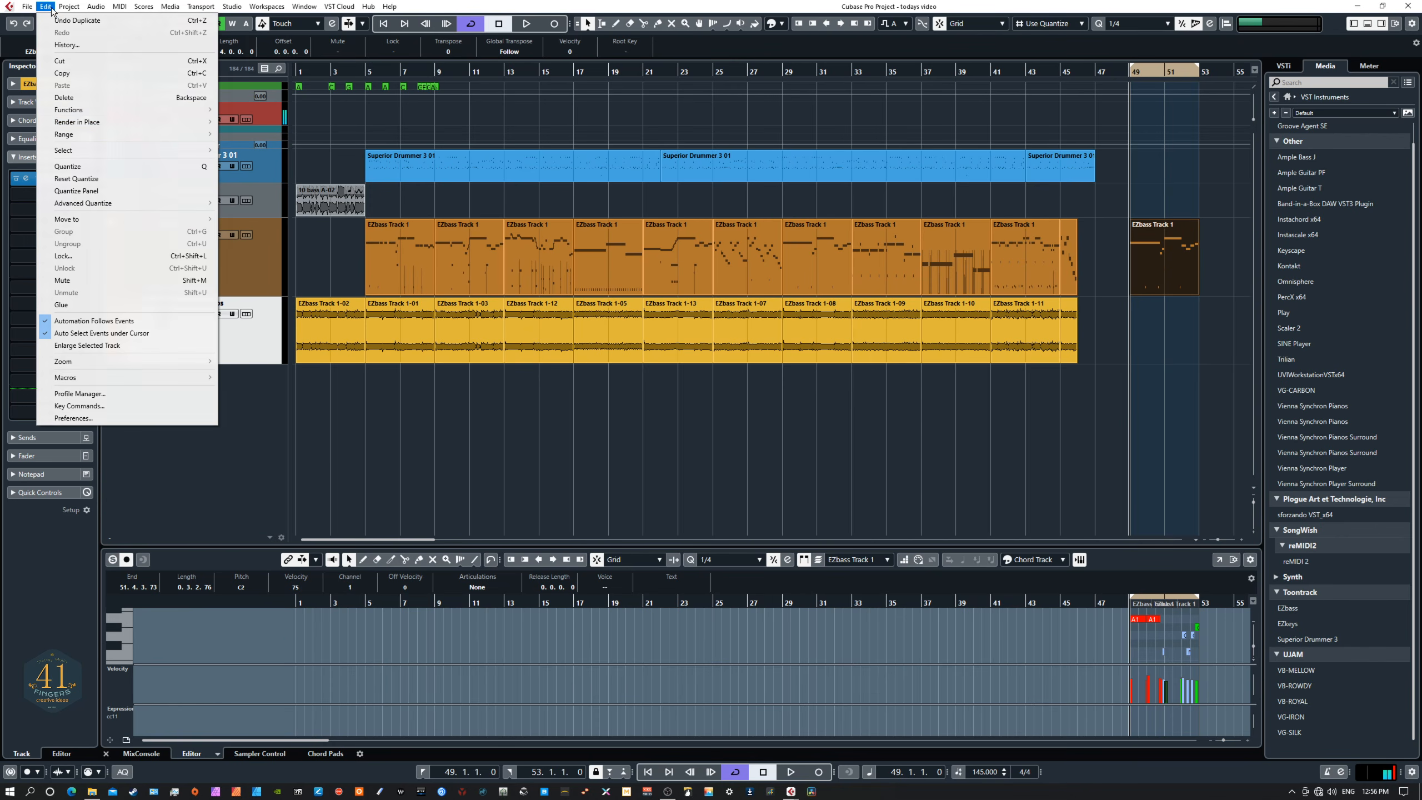
mouse_move(74, 124)
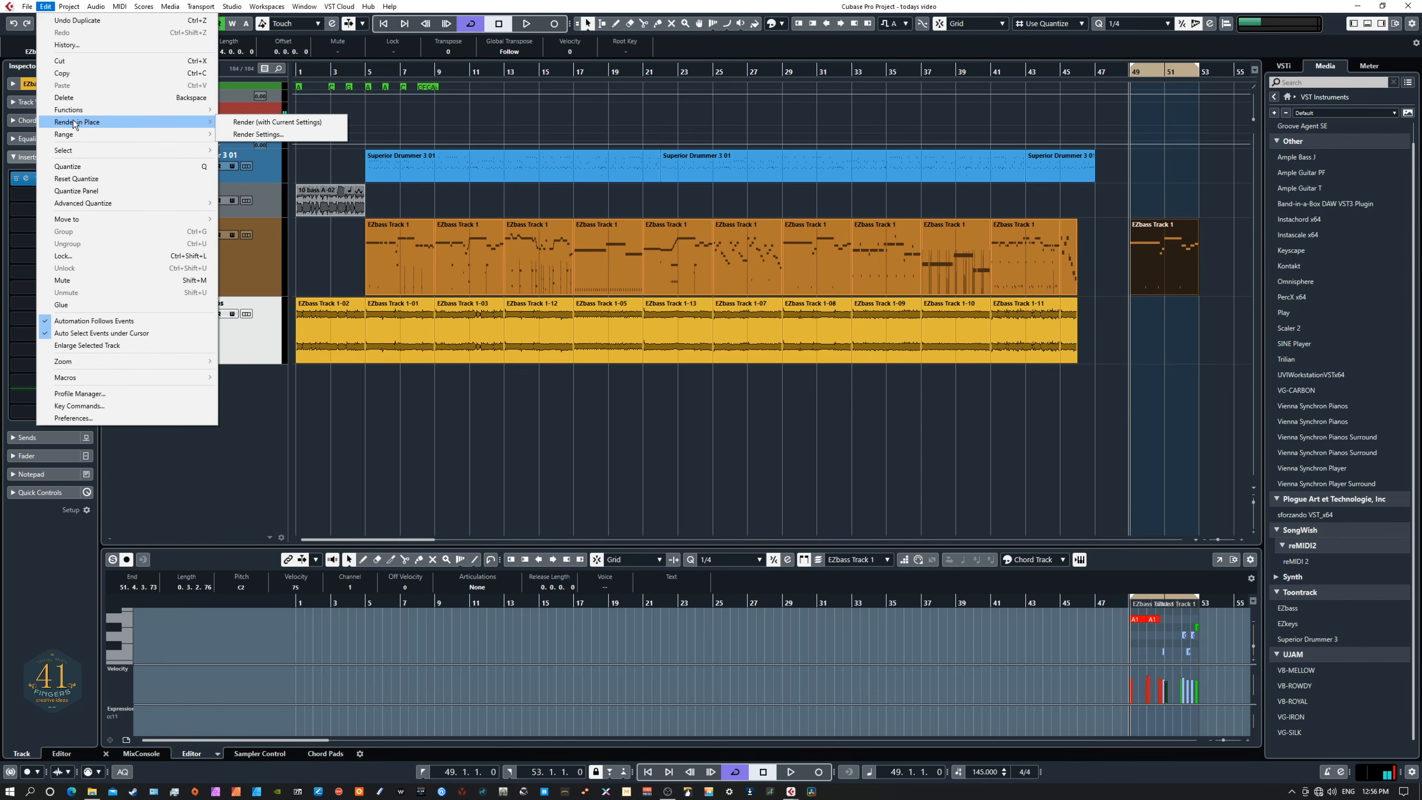
click(242, 122)
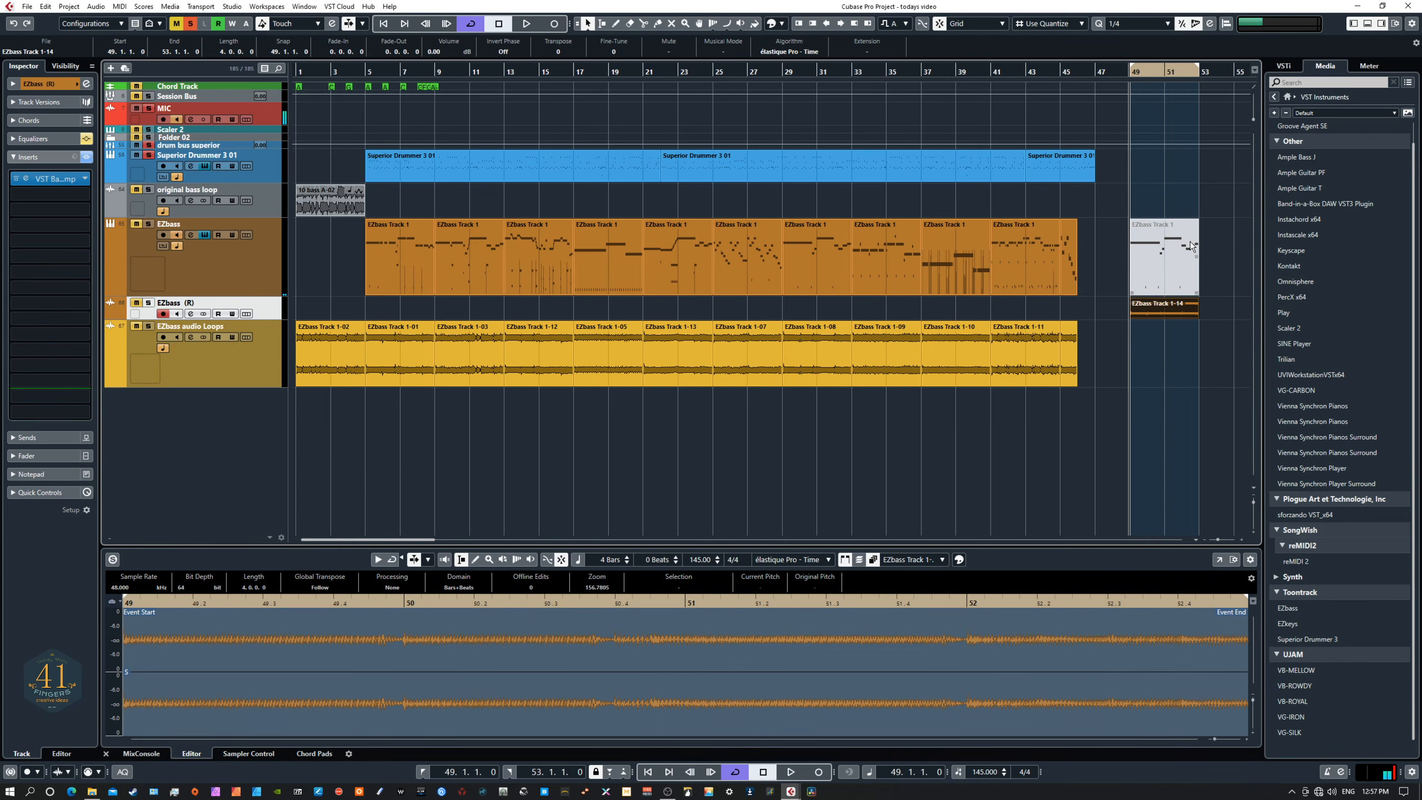
Step: Unmute the EZbass MIDI block at bars 49 to 53
click(1166, 270)
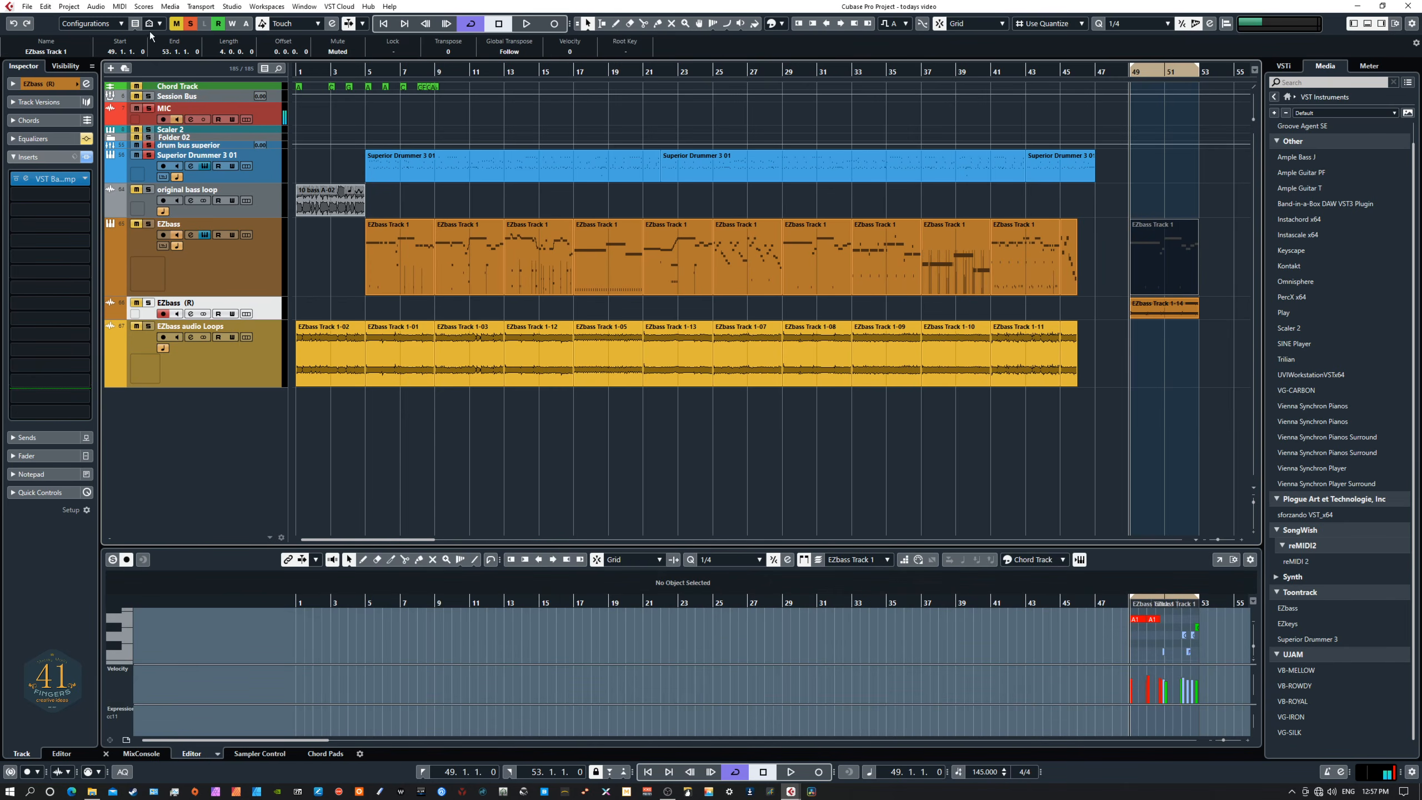
click(48, 7)
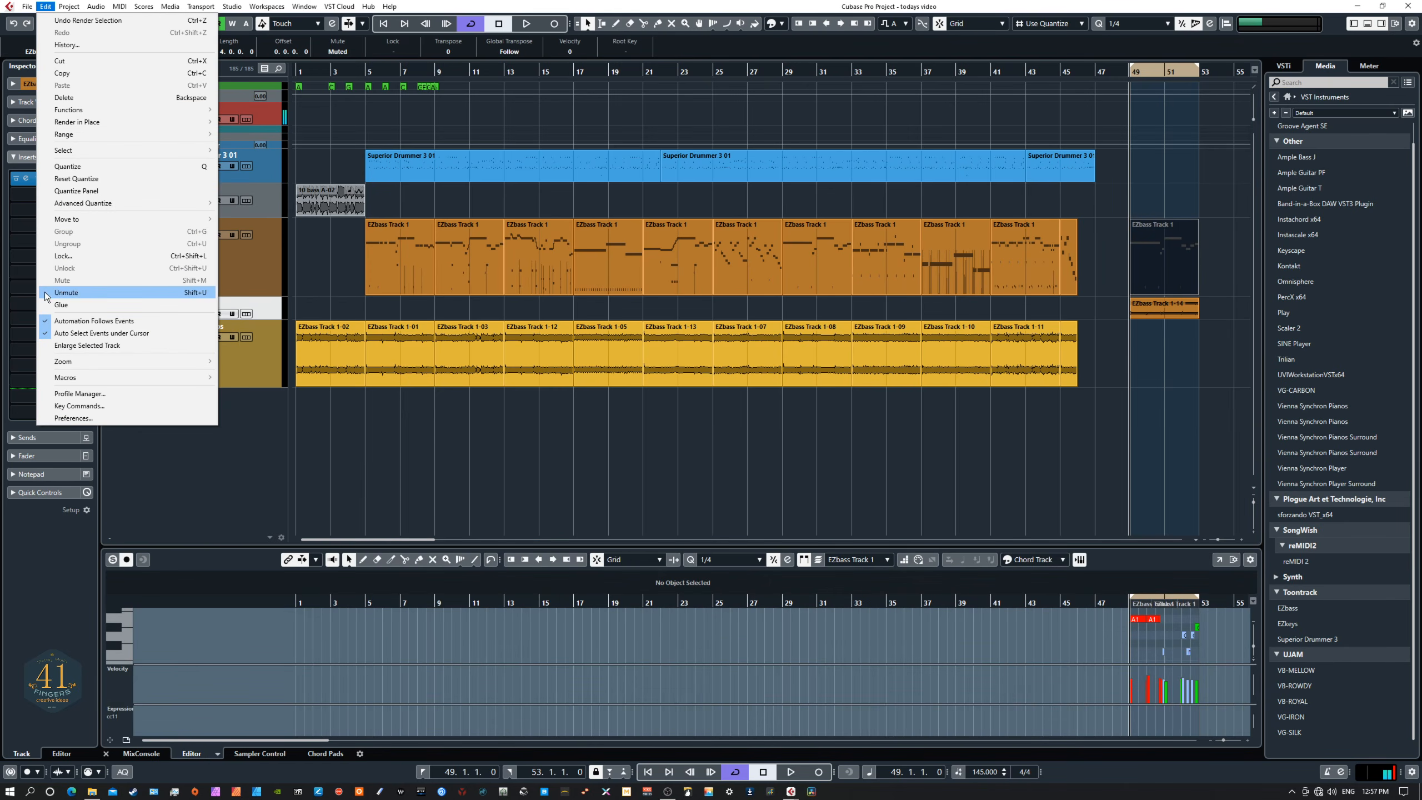
click(64, 292)
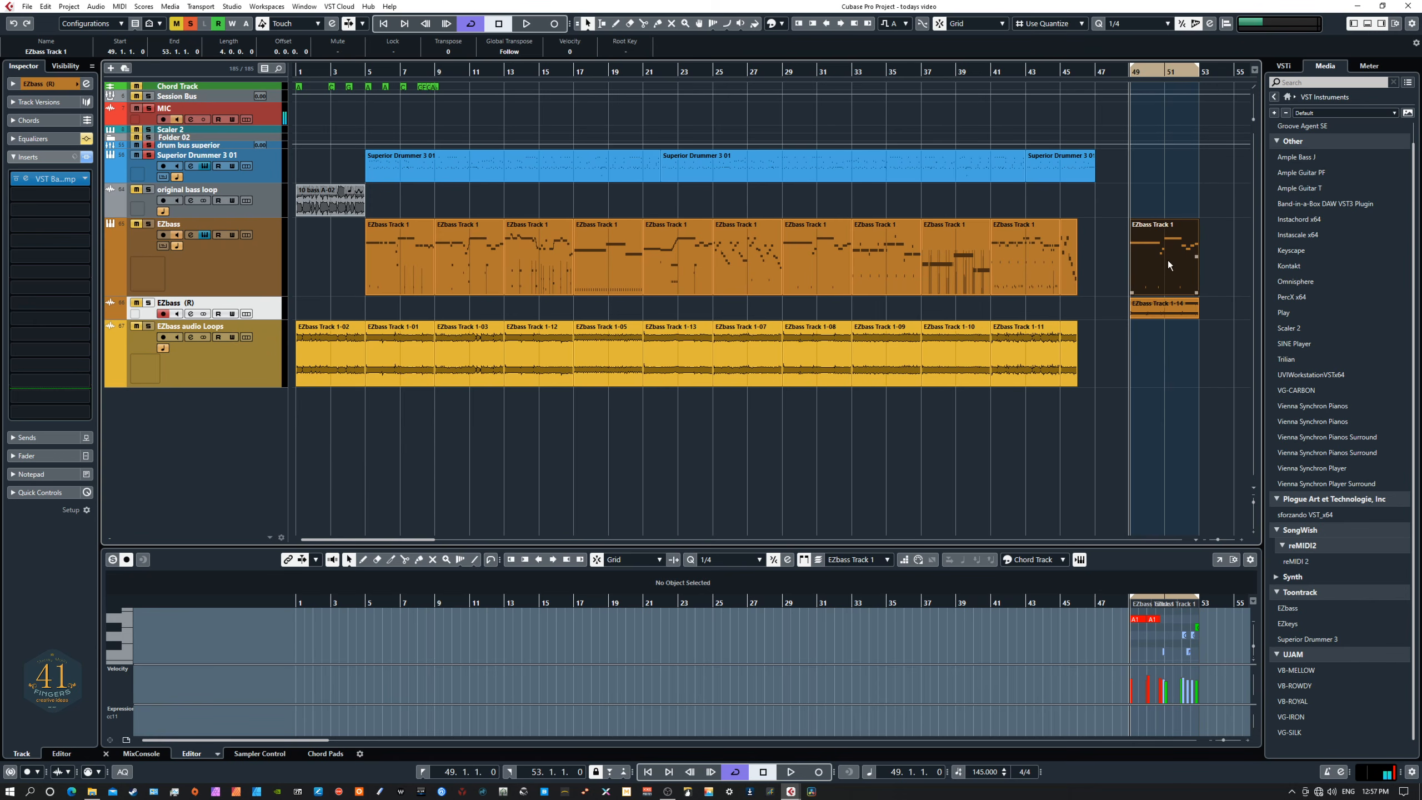
Step: Select the rendered audio block on the EZbass (R) track and play it briefly
click(1160, 311)
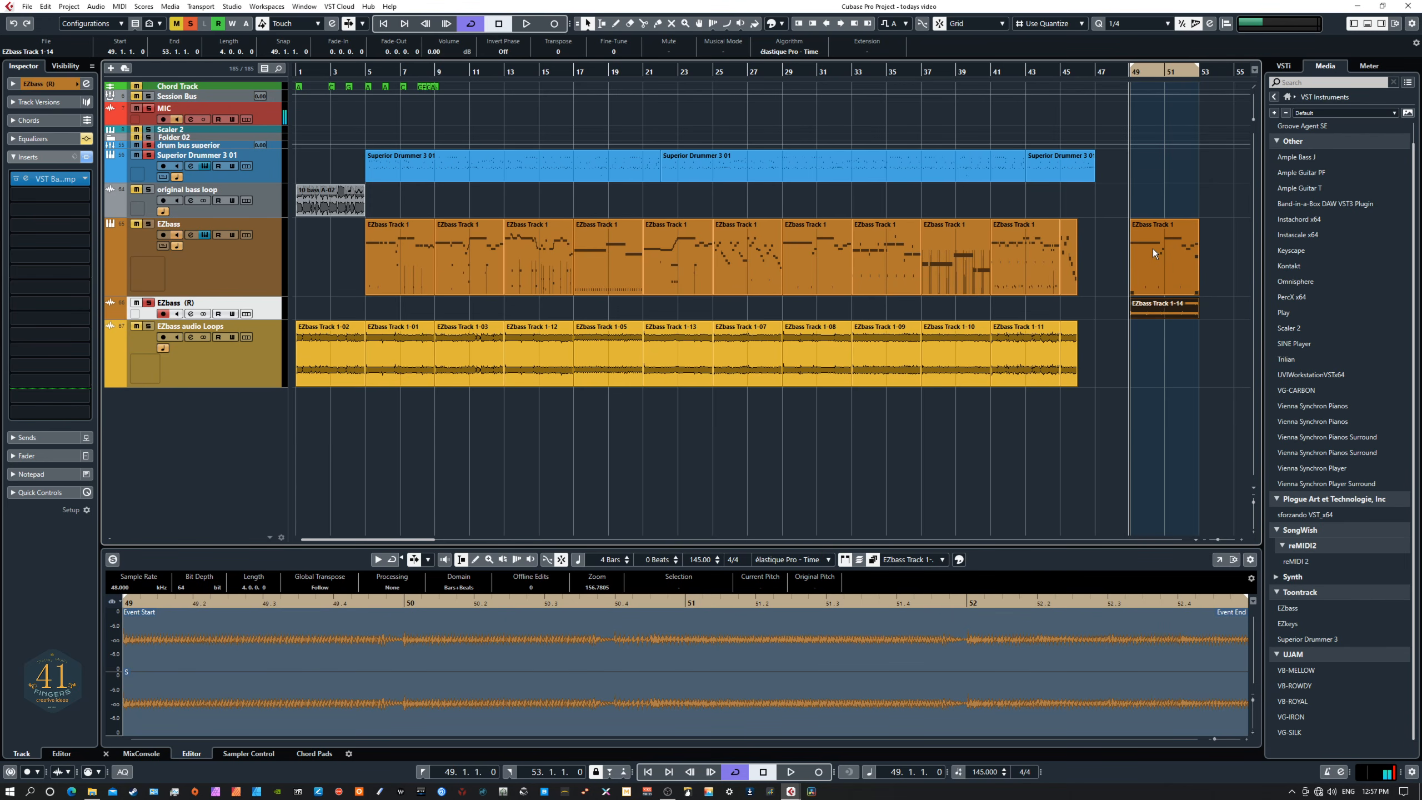
key(space)
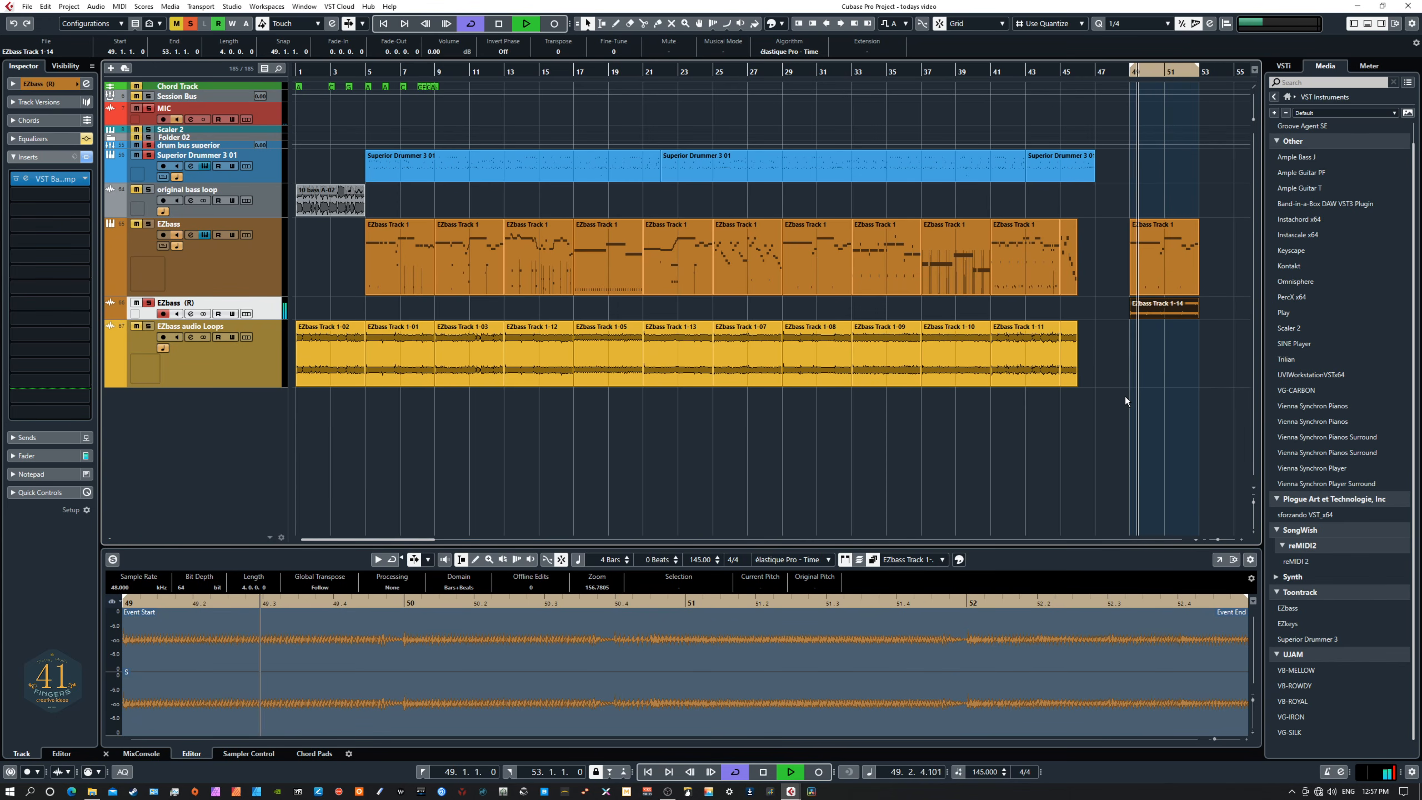
key(space)
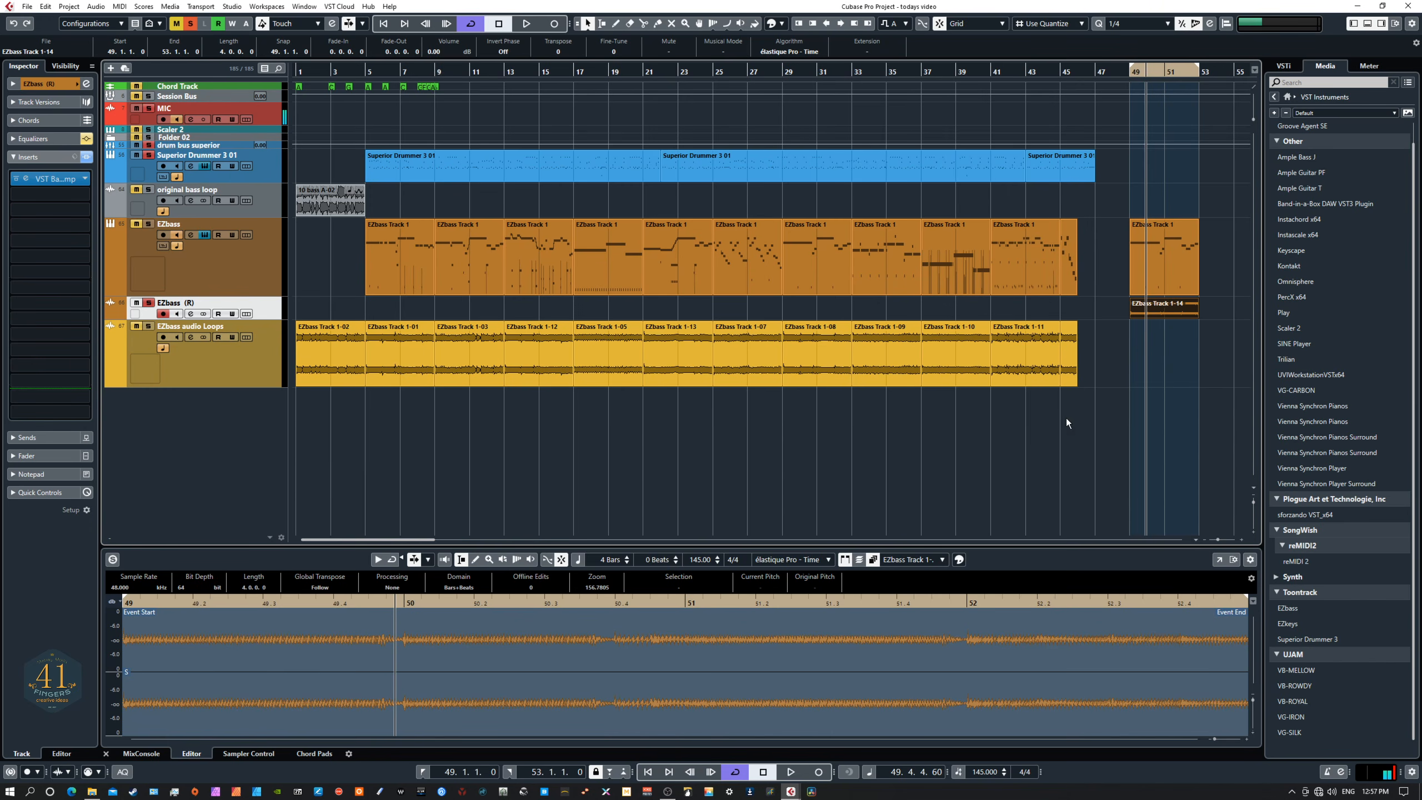
Step: Select all the clips on the EZbass audio Loops track, and look at the first two MIDI blocks on the EZbass track
drag(1067, 418, 420, 340)
drag(348, 342, 350, 345)
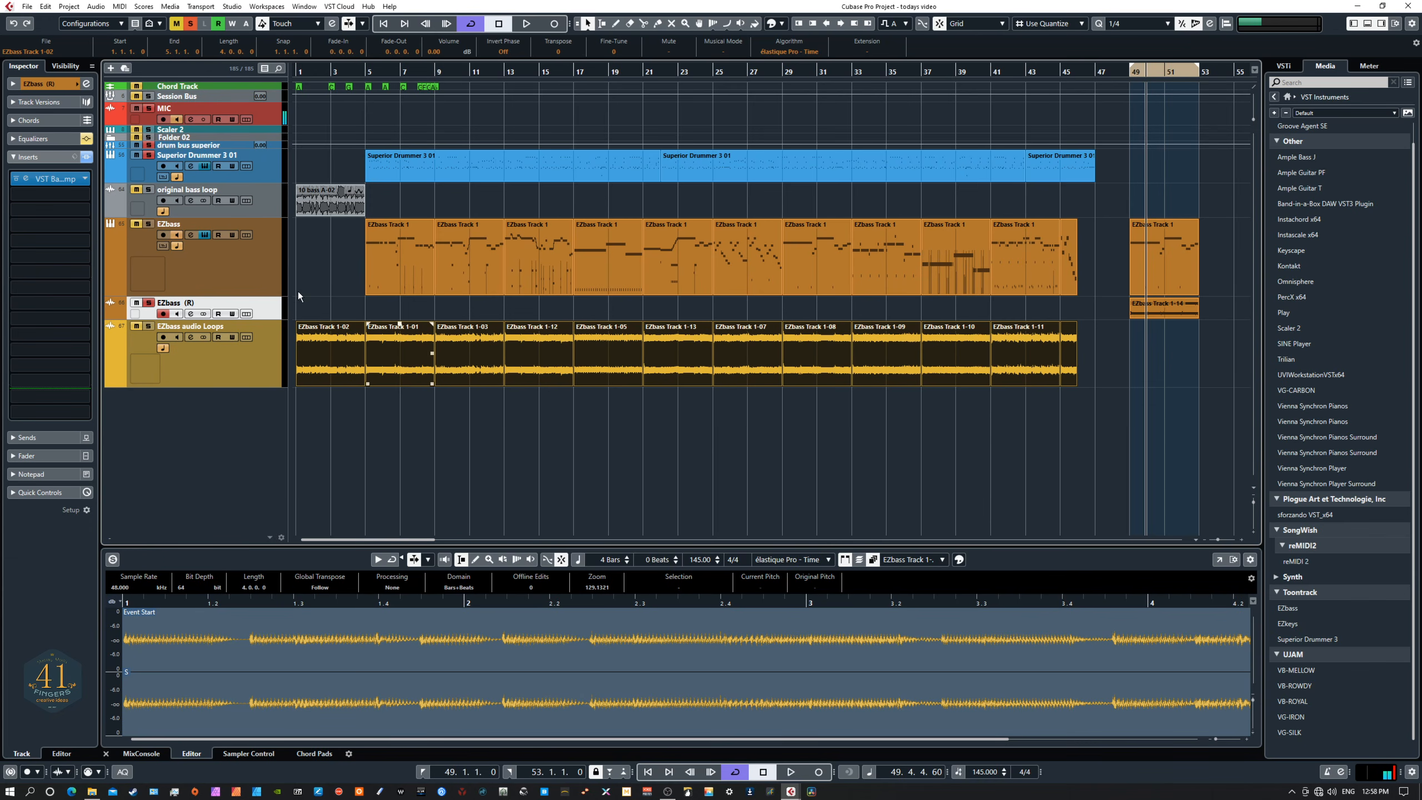
click(266, 276)
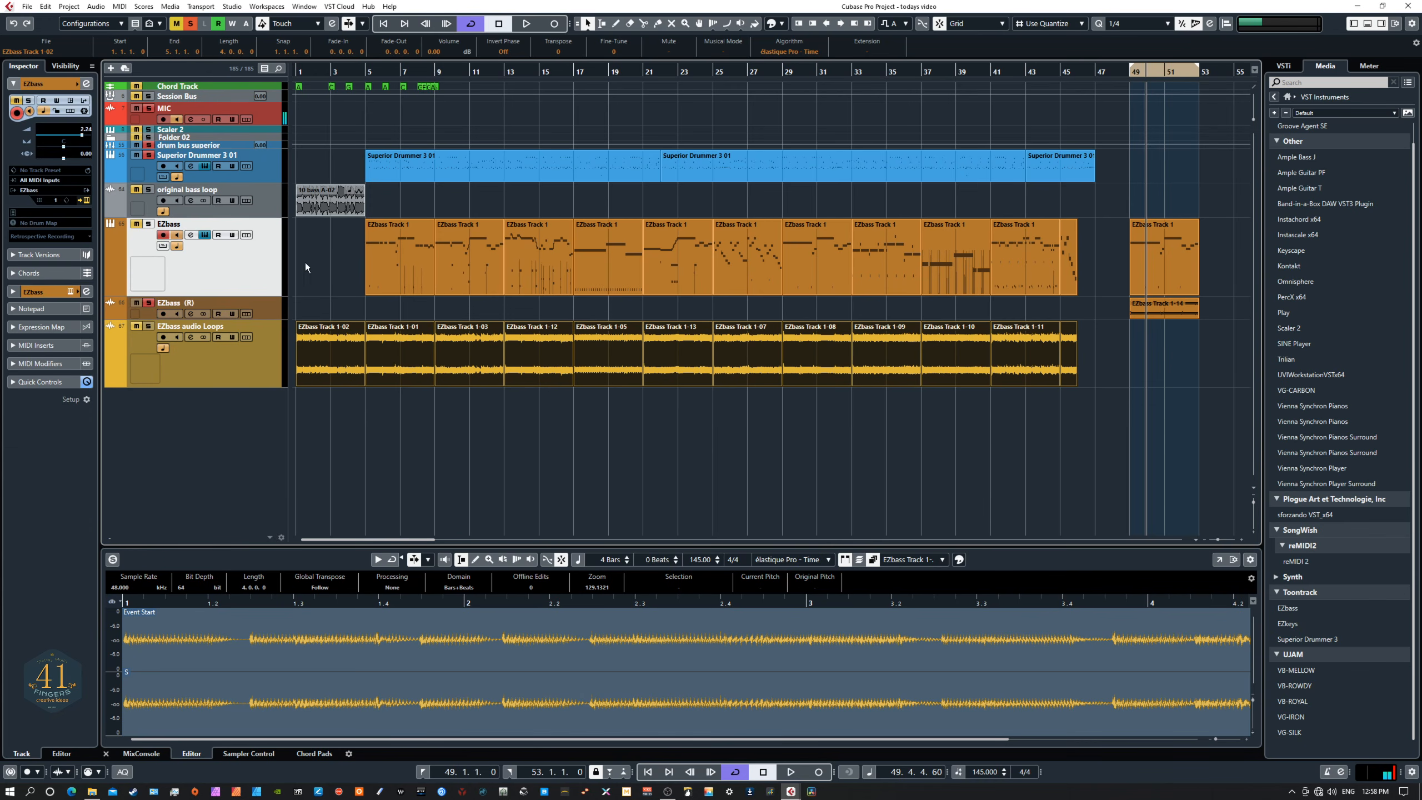
click(409, 258)
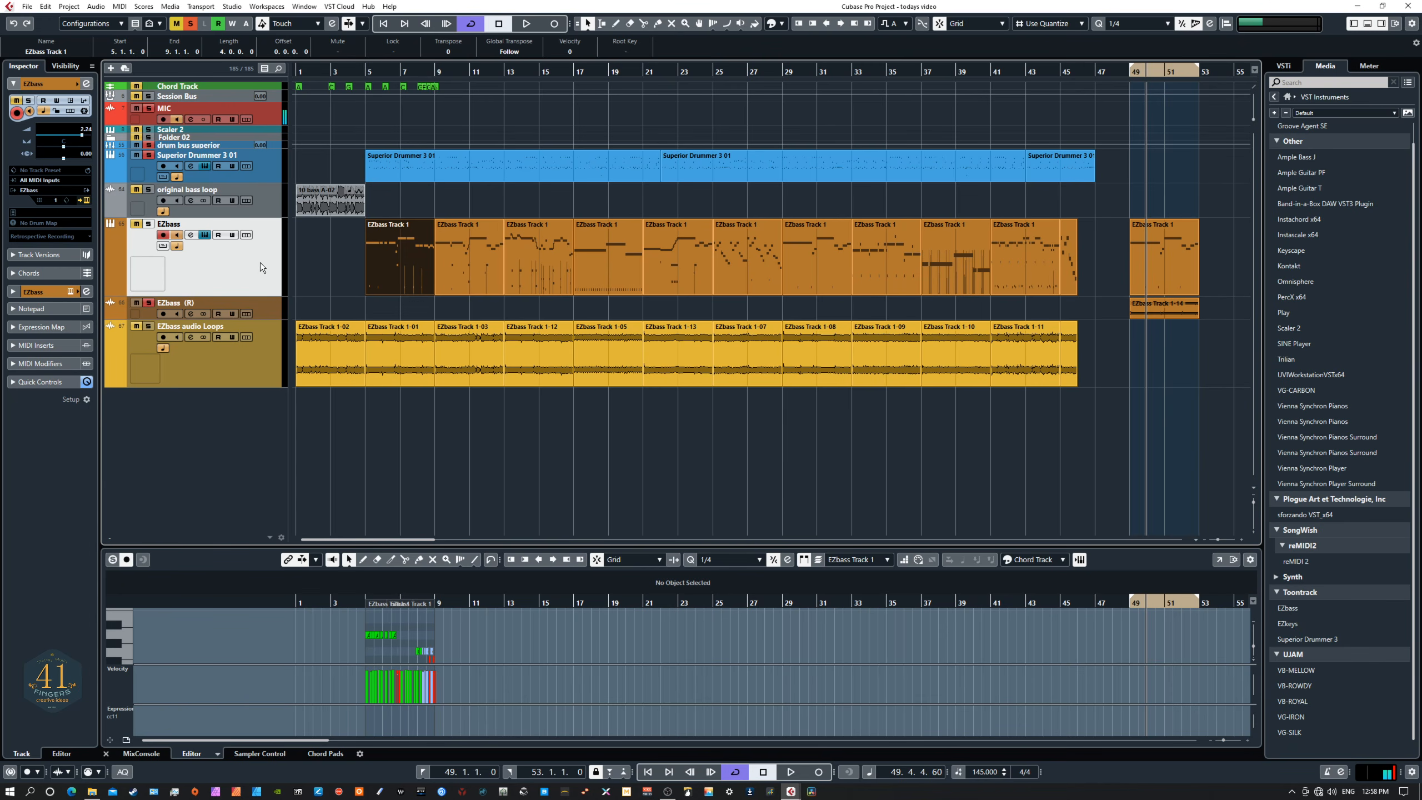
click(460, 251)
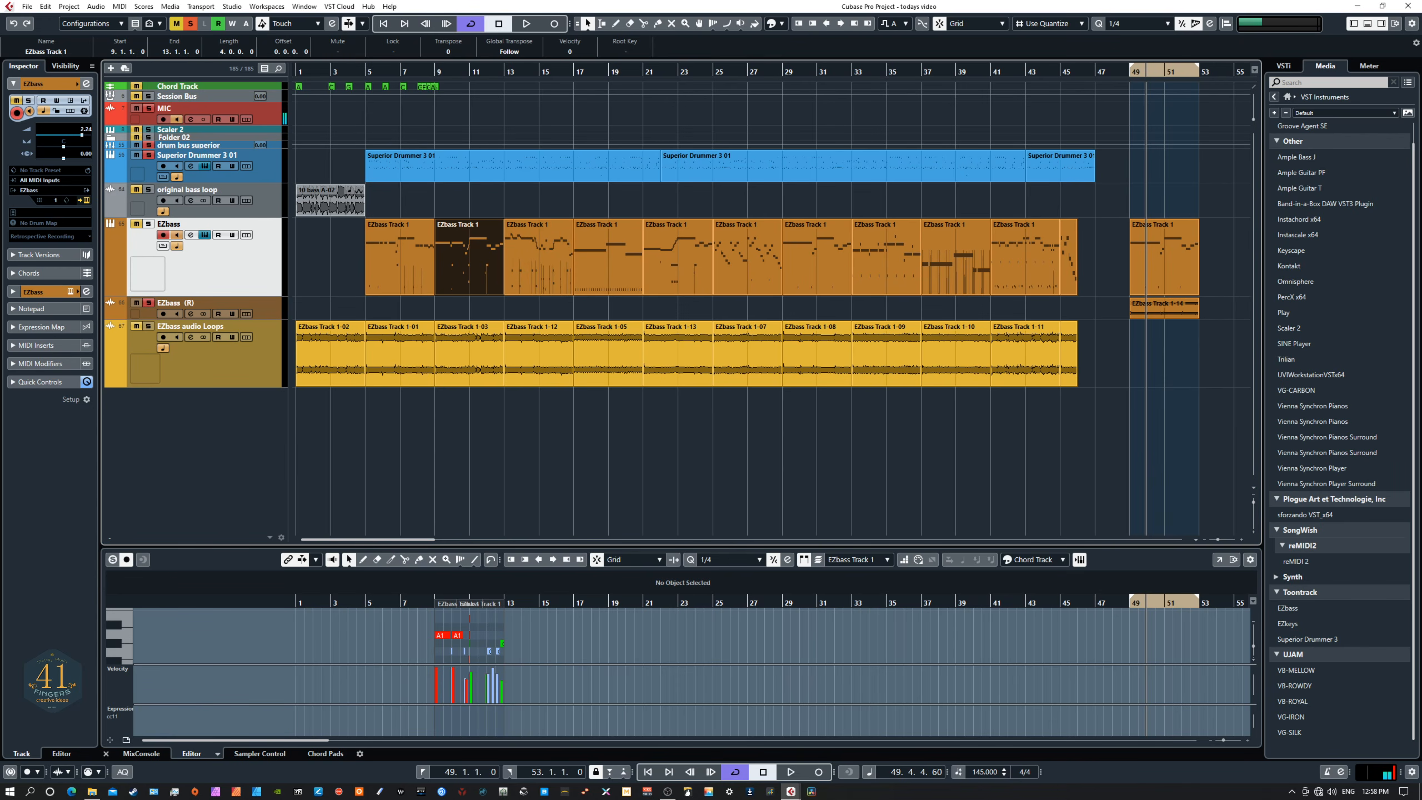
Step: Open the EZbass instrument window and place the MIDI block from bar 5 of the project at bar 1 of its song track
drag(1421, 347, 957, 234)
click(1230, 231)
click(204, 235)
drag(333, 322, 983, 305)
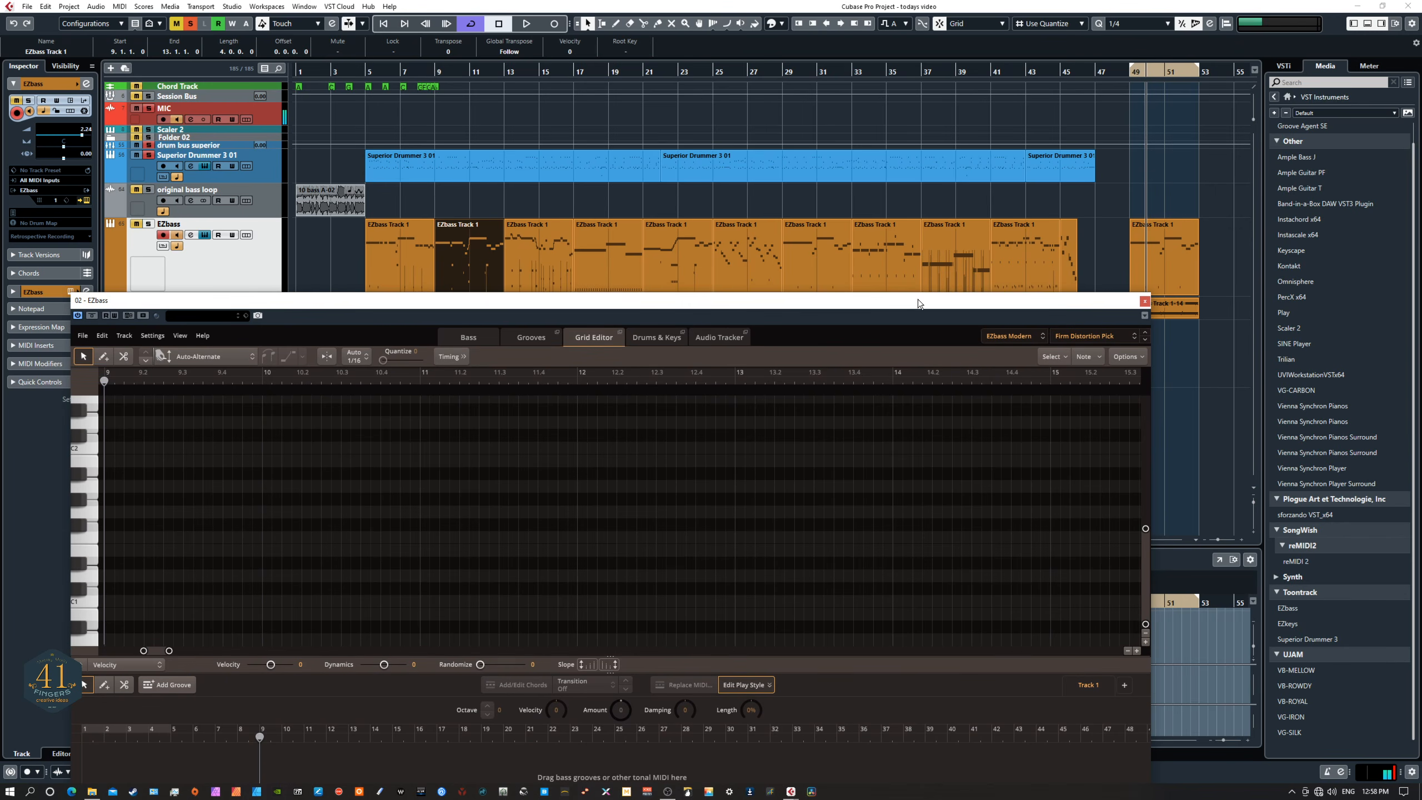
click(400, 256)
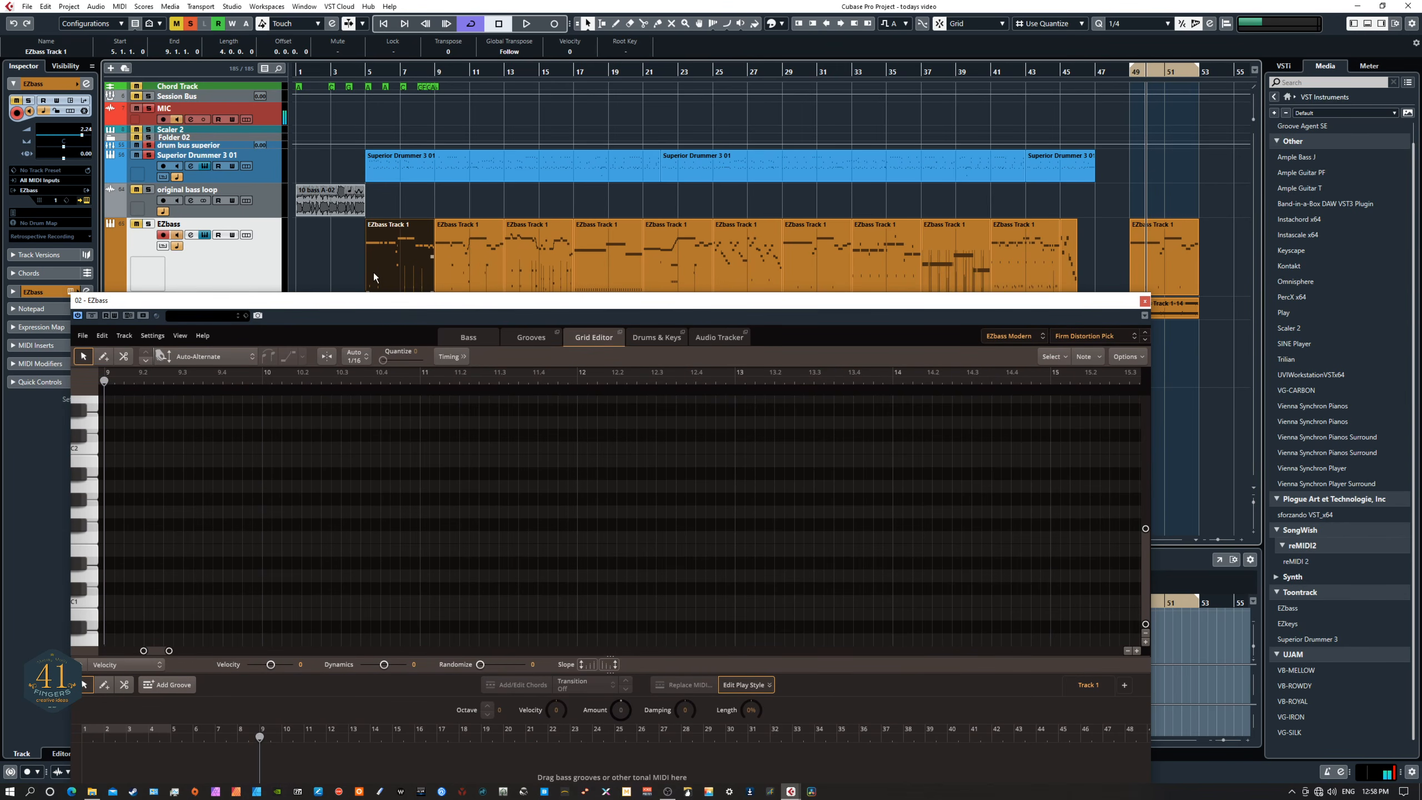
drag(373, 272, 84, 753)
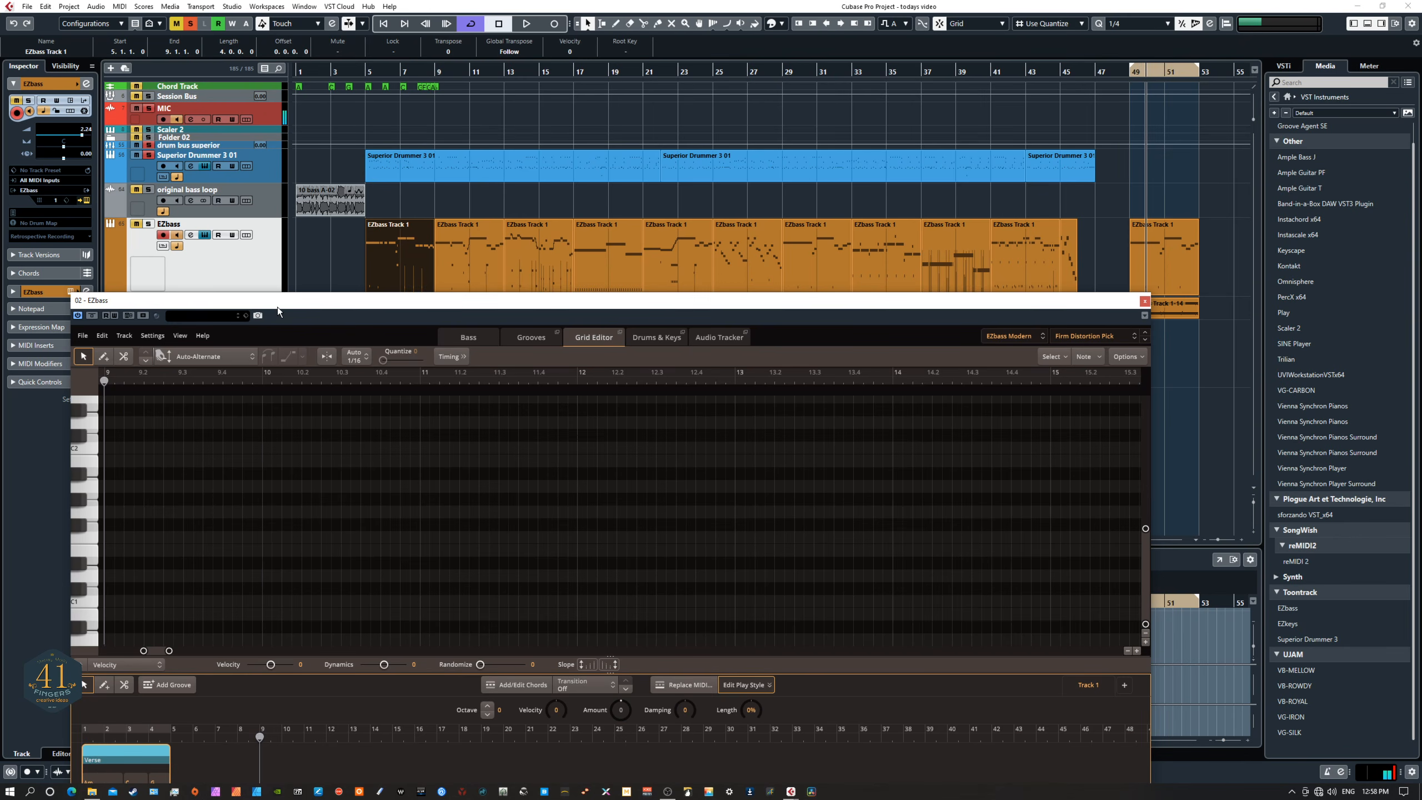
drag(278, 310, 296, 140)
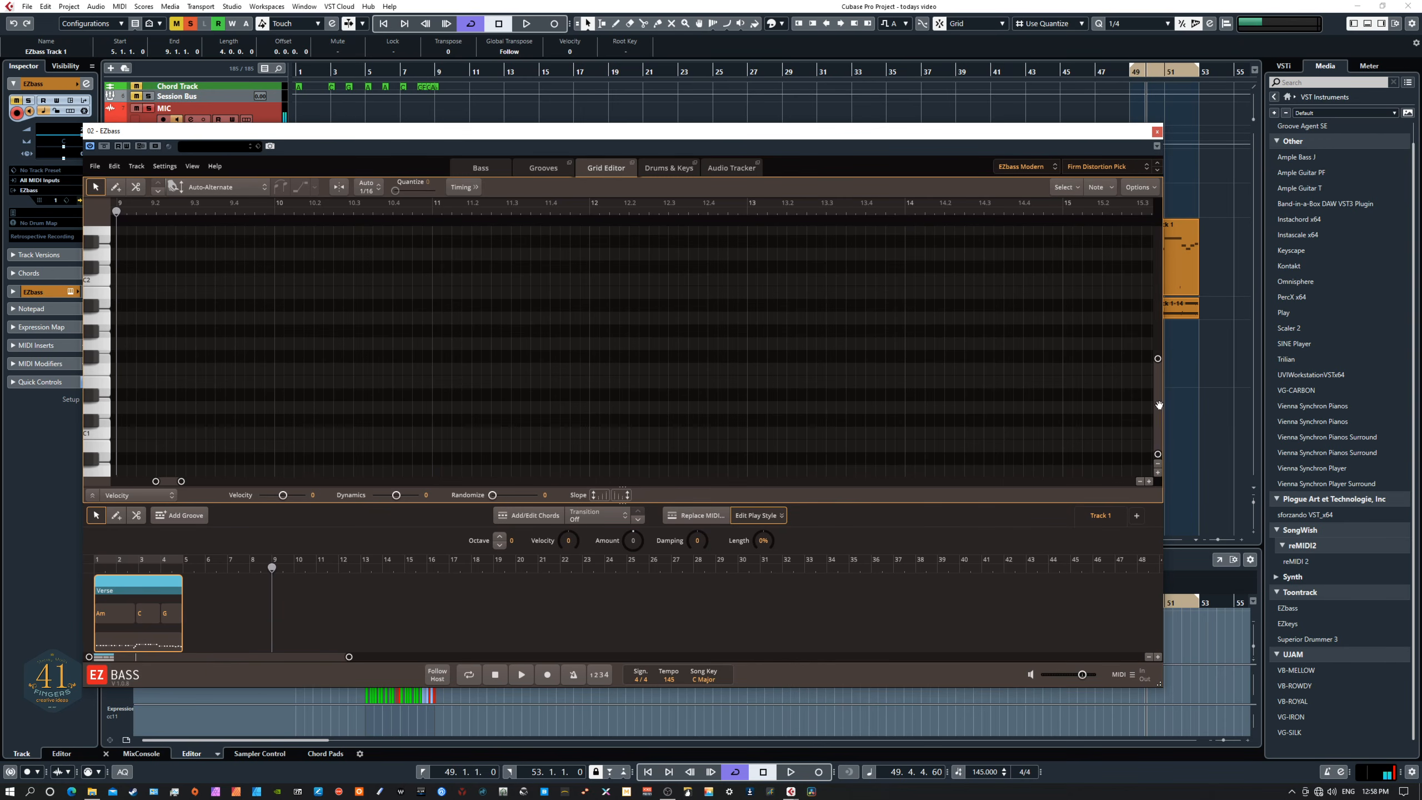
Step: Examine the Verse block's notes in the grid editor, select the last A1 note in bar 2, and move the EZbass window away
mouse_move(1157, 407)
mouse_down()
mouse_move(1168, 271)
mouse_move(1160, 400)
mouse_up()
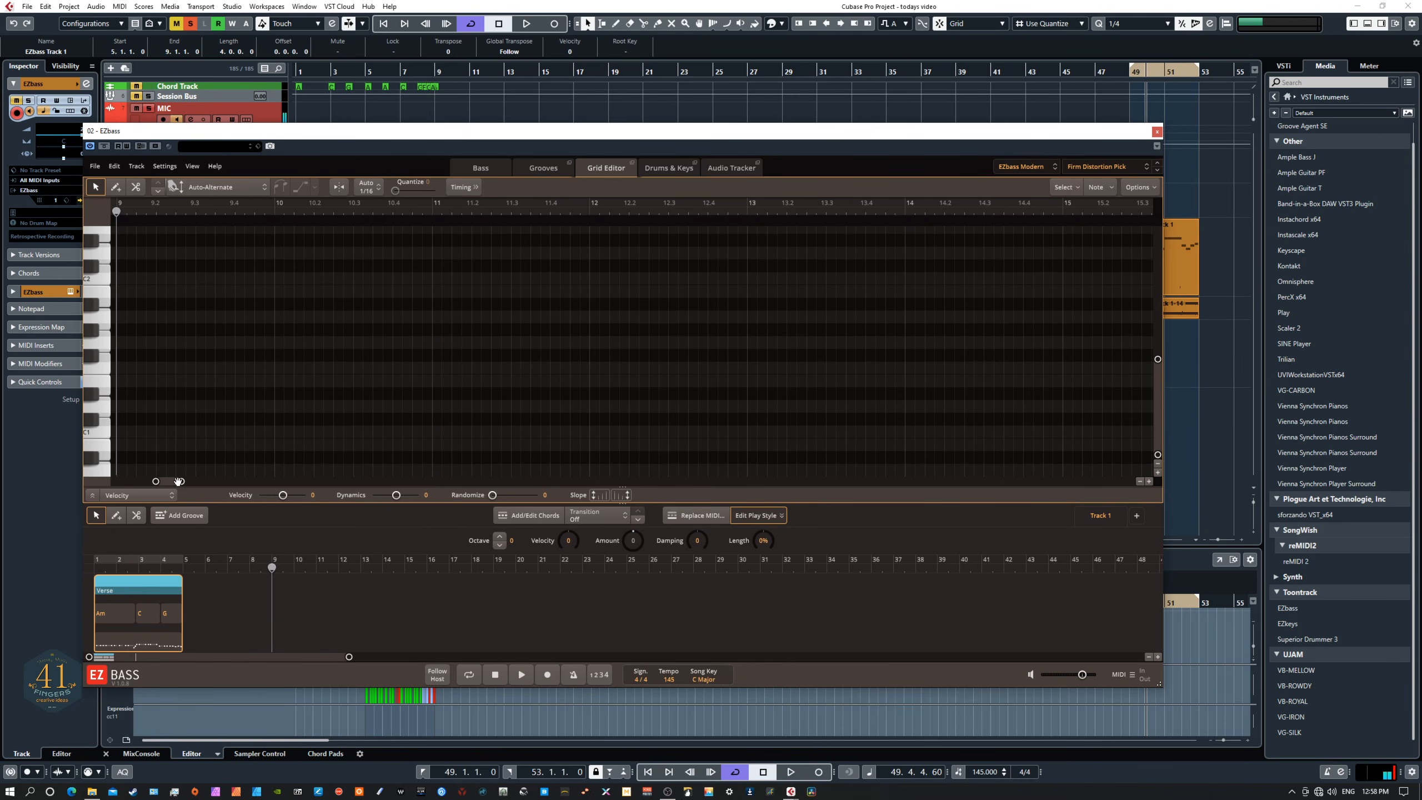
drag(166, 479, 125, 480)
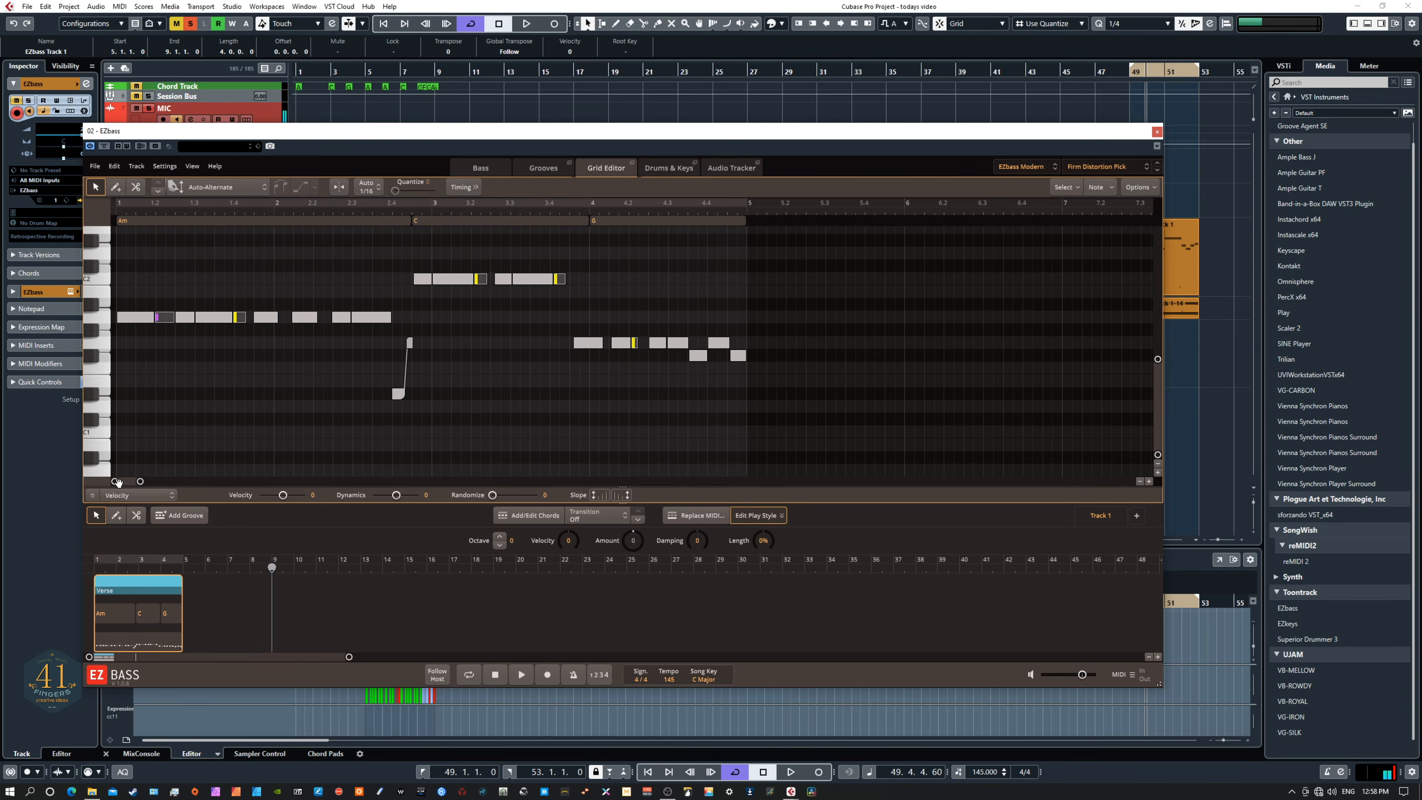
click(360, 320)
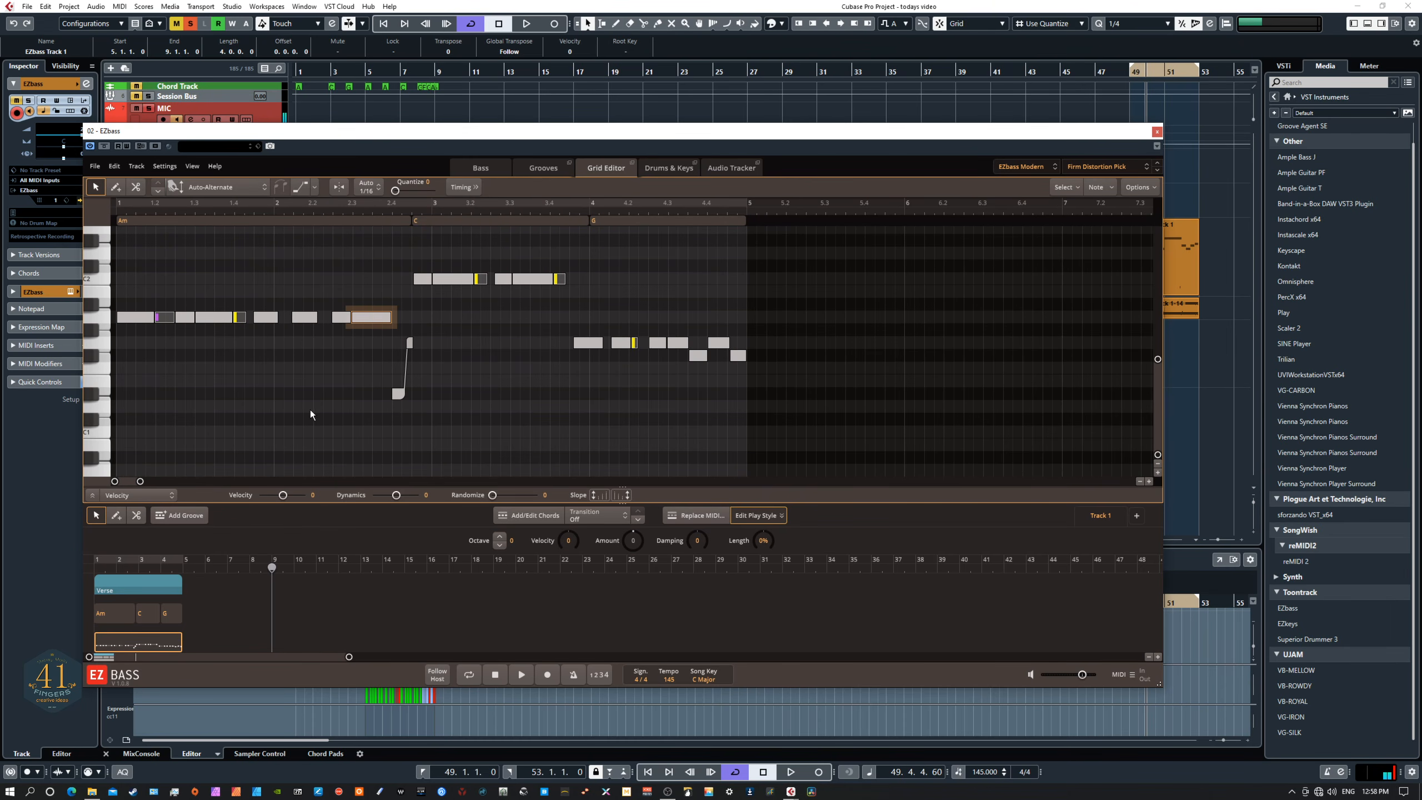
drag(428, 131, 0, 118)
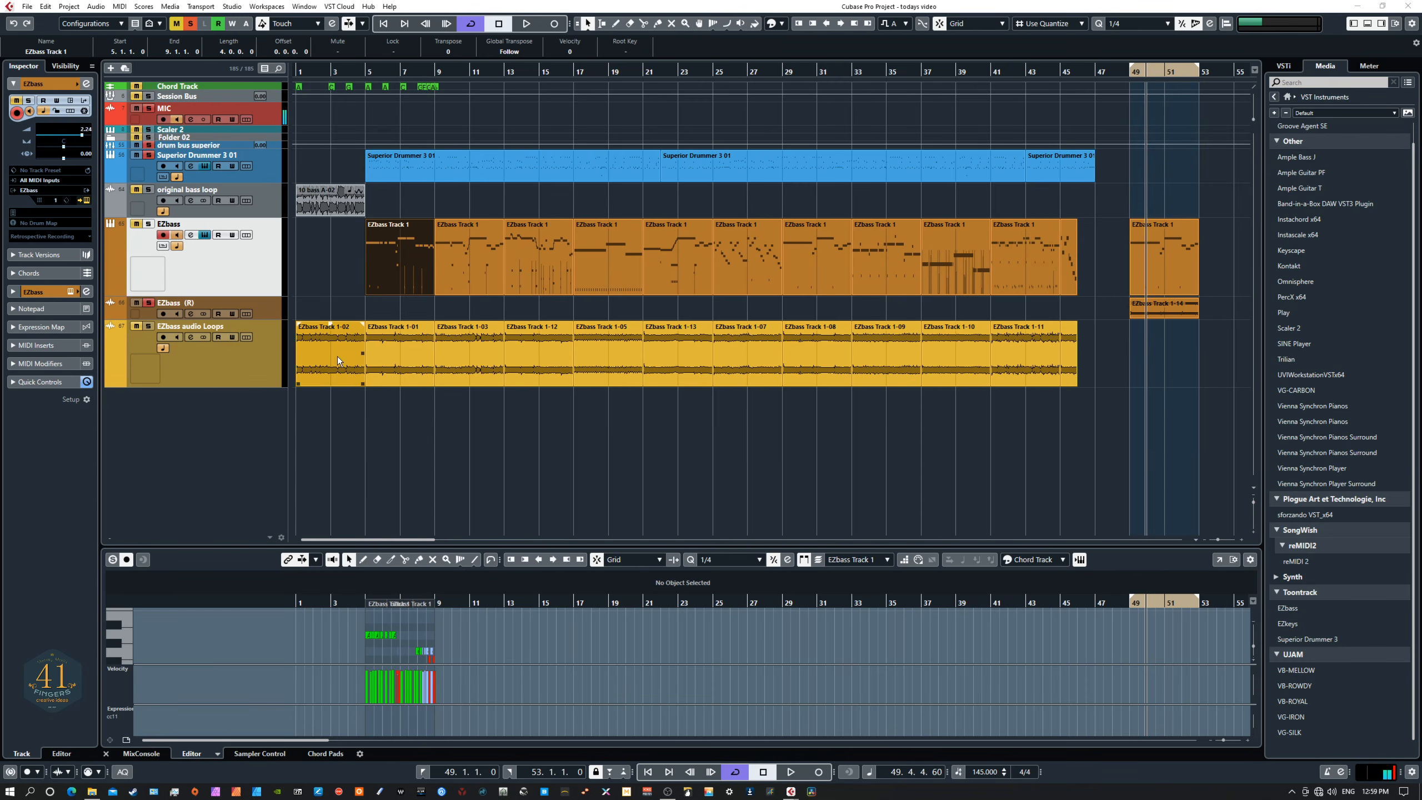
Step: Move audio loops EZbass Track 1-02 and 1-03 to a new audio track at bars 1 and 5, and copy 1-02 to bar 9
click(258, 371)
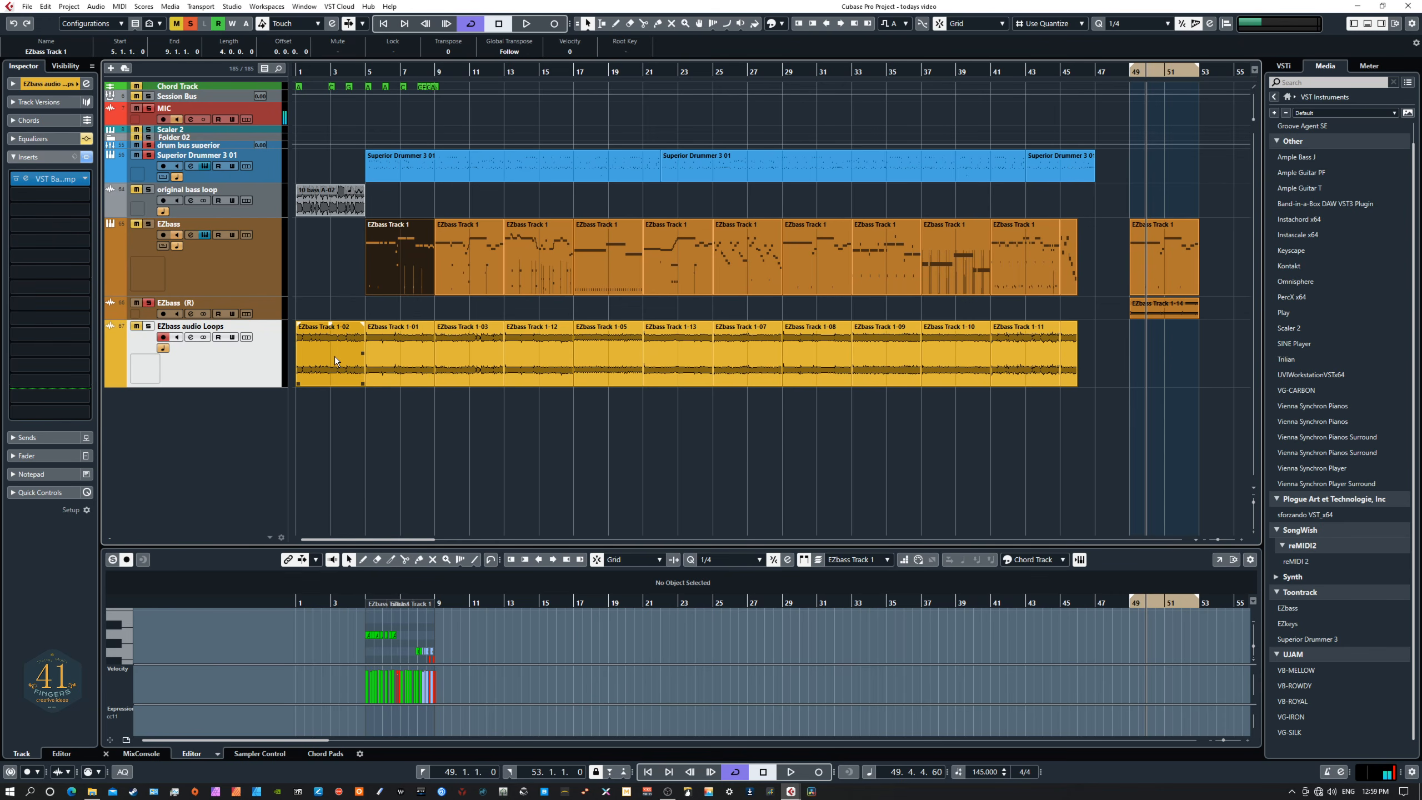
drag(325, 353, 325, 405)
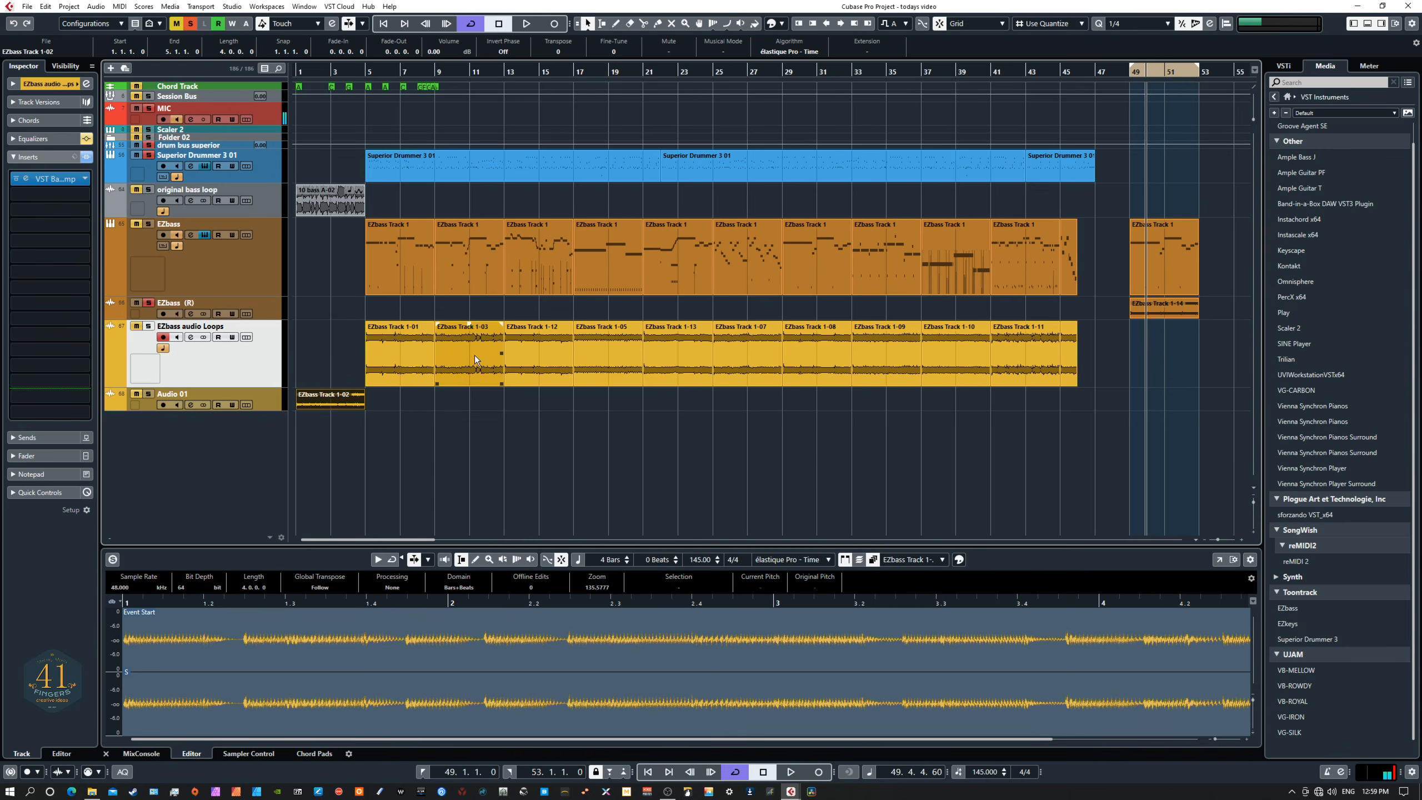
drag(467, 354, 398, 397)
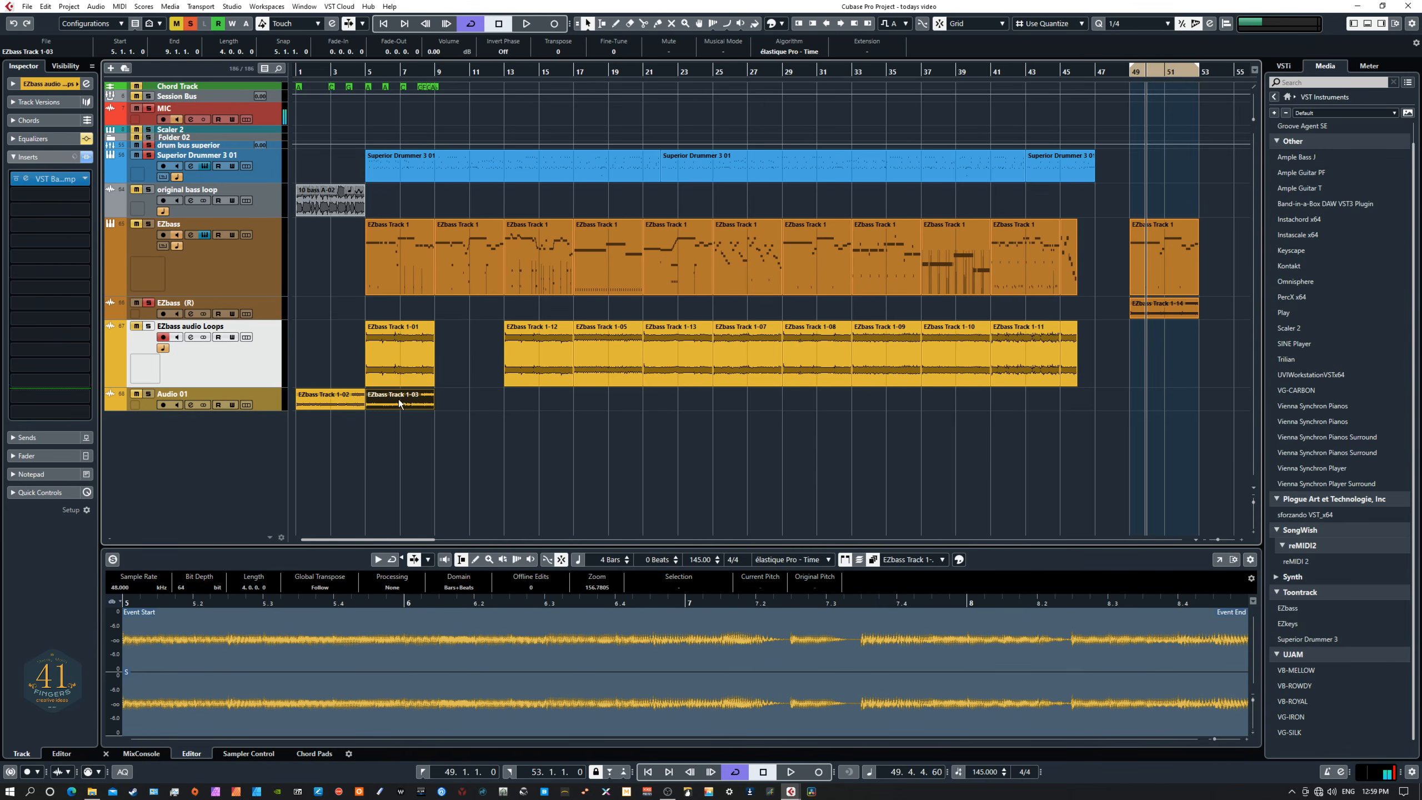
drag(595, 353, 590, 351)
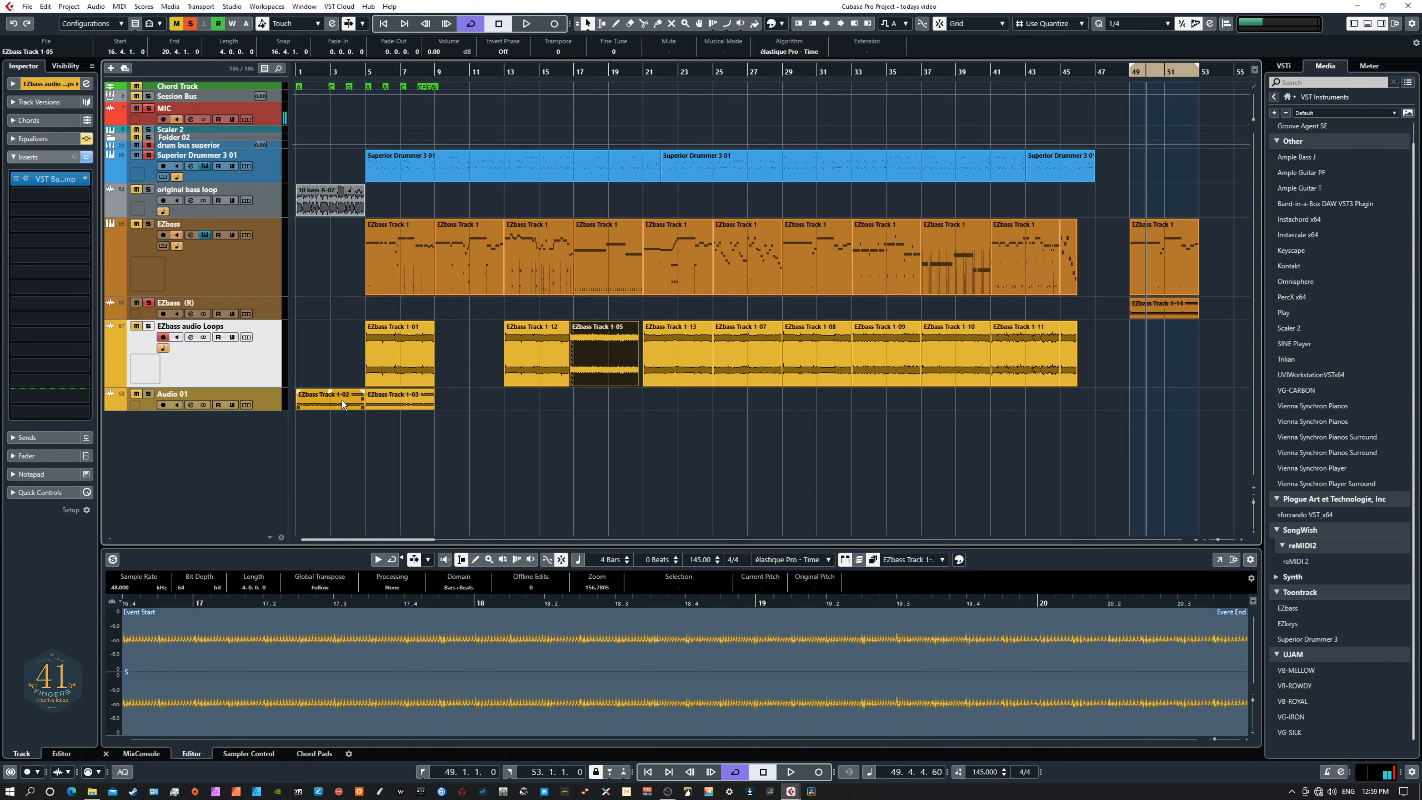
drag(338, 403, 478, 406)
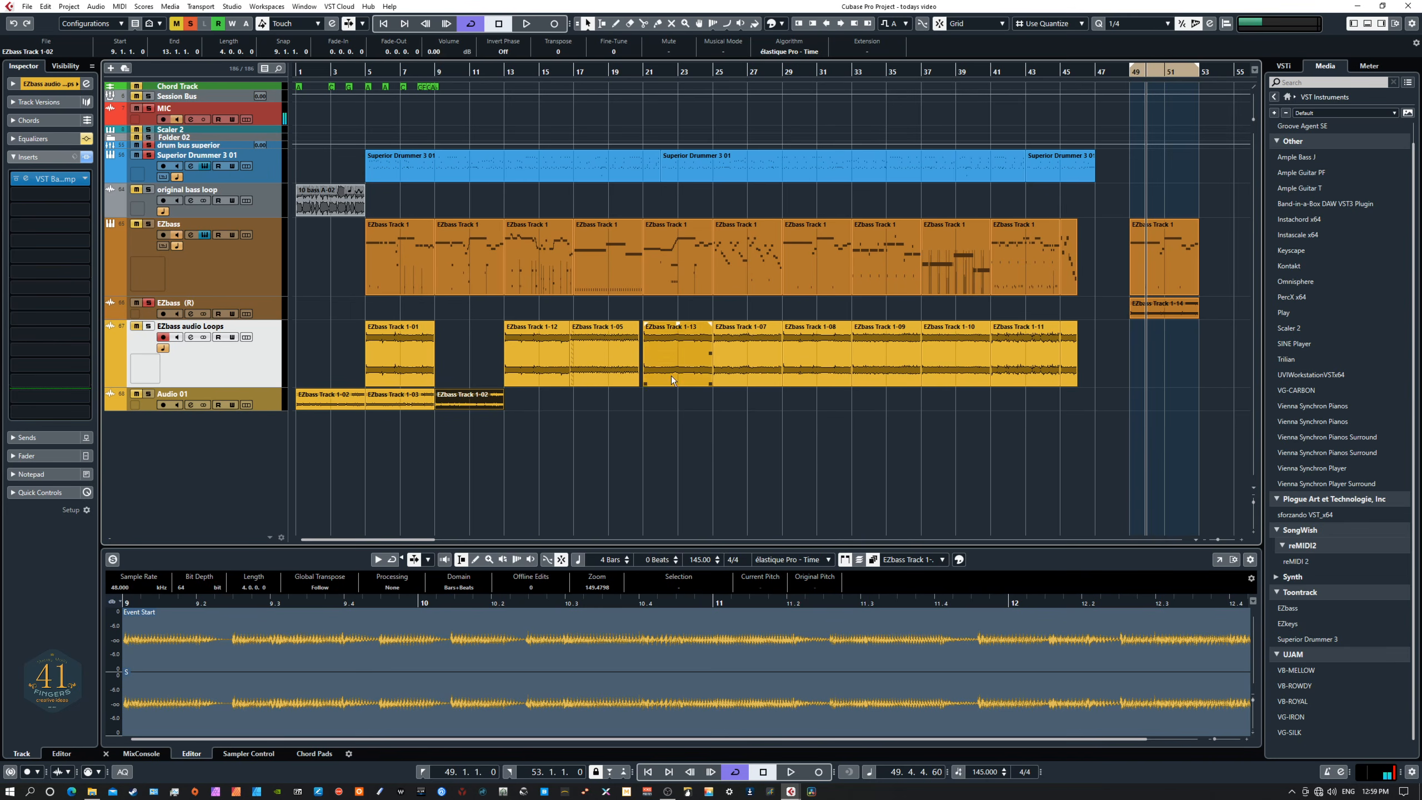
Step: Move audio loops EZbass Track 1-07 and 1-09 onto the Audio 01 track at bars 13 and 17
click(752, 356)
drag(753, 359, 551, 406)
drag(886, 358, 609, 402)
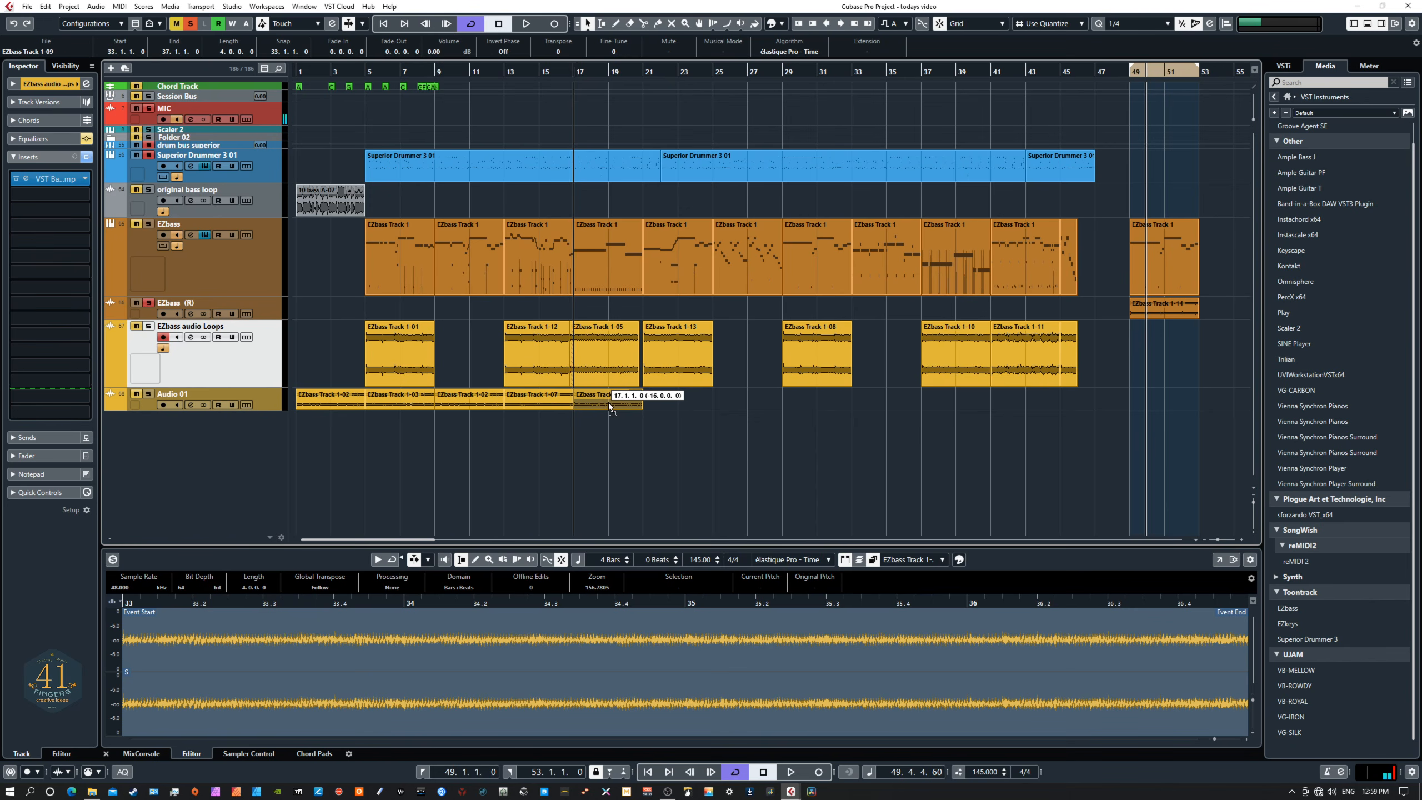
Step: Move the first Superior Drummer block to bar 1, solo the Audio 01 track, and unsolo EZbass (R)
drag(419, 171, 340, 173)
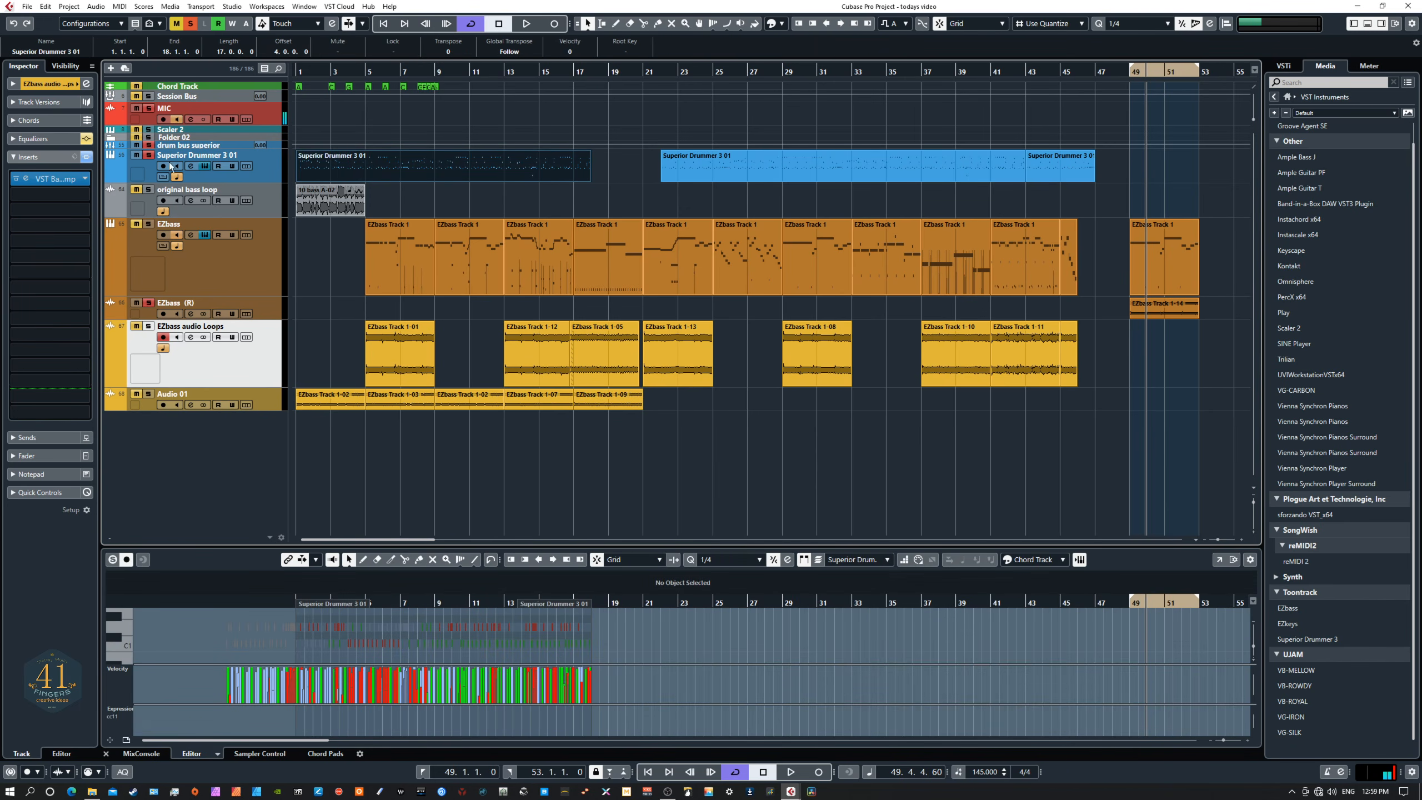
click(149, 394)
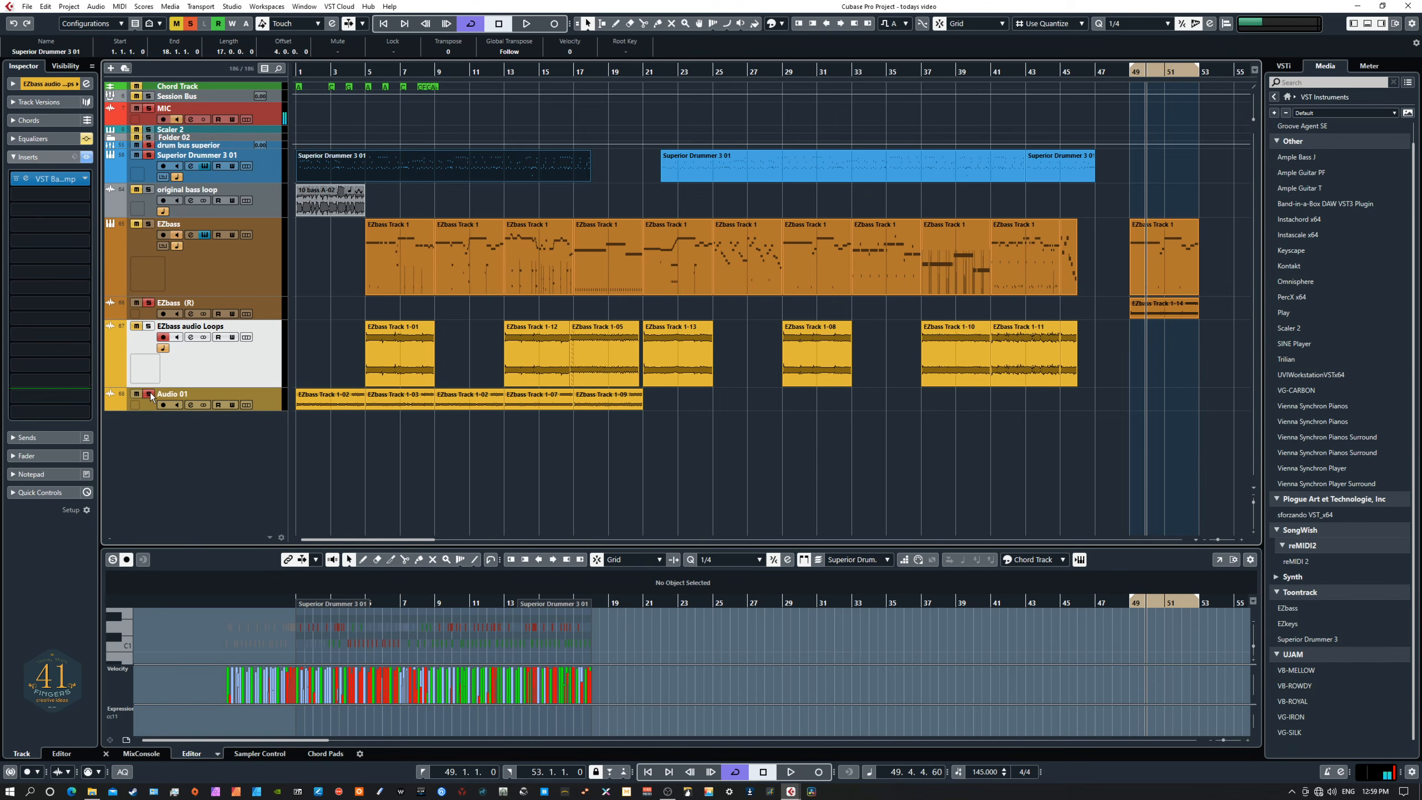
click(149, 303)
Step: Select the five loops on Audio 01, set the cycle range to them from bar 1 to 21, and play the arrangement
key(space)
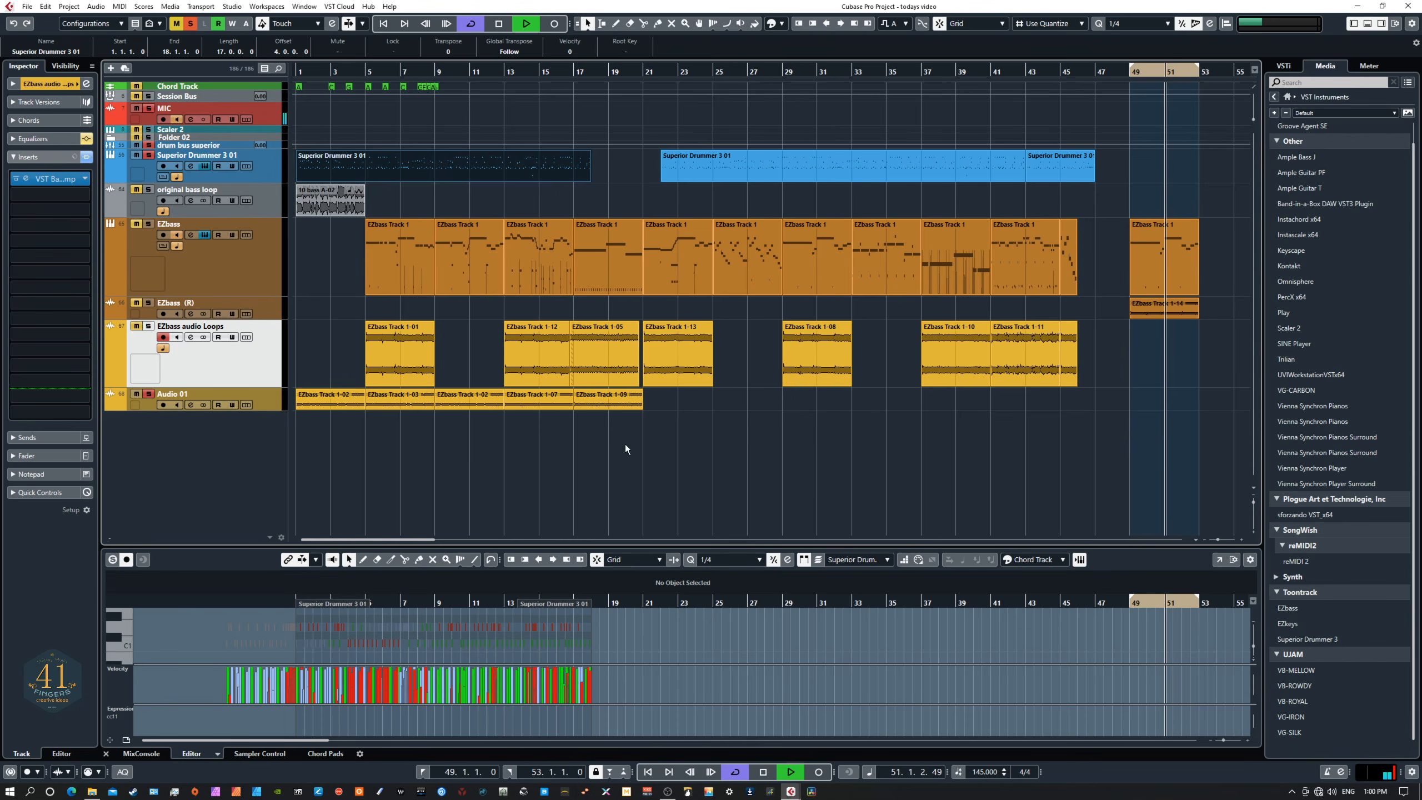
drag(624, 455, 316, 397)
click(315, 397)
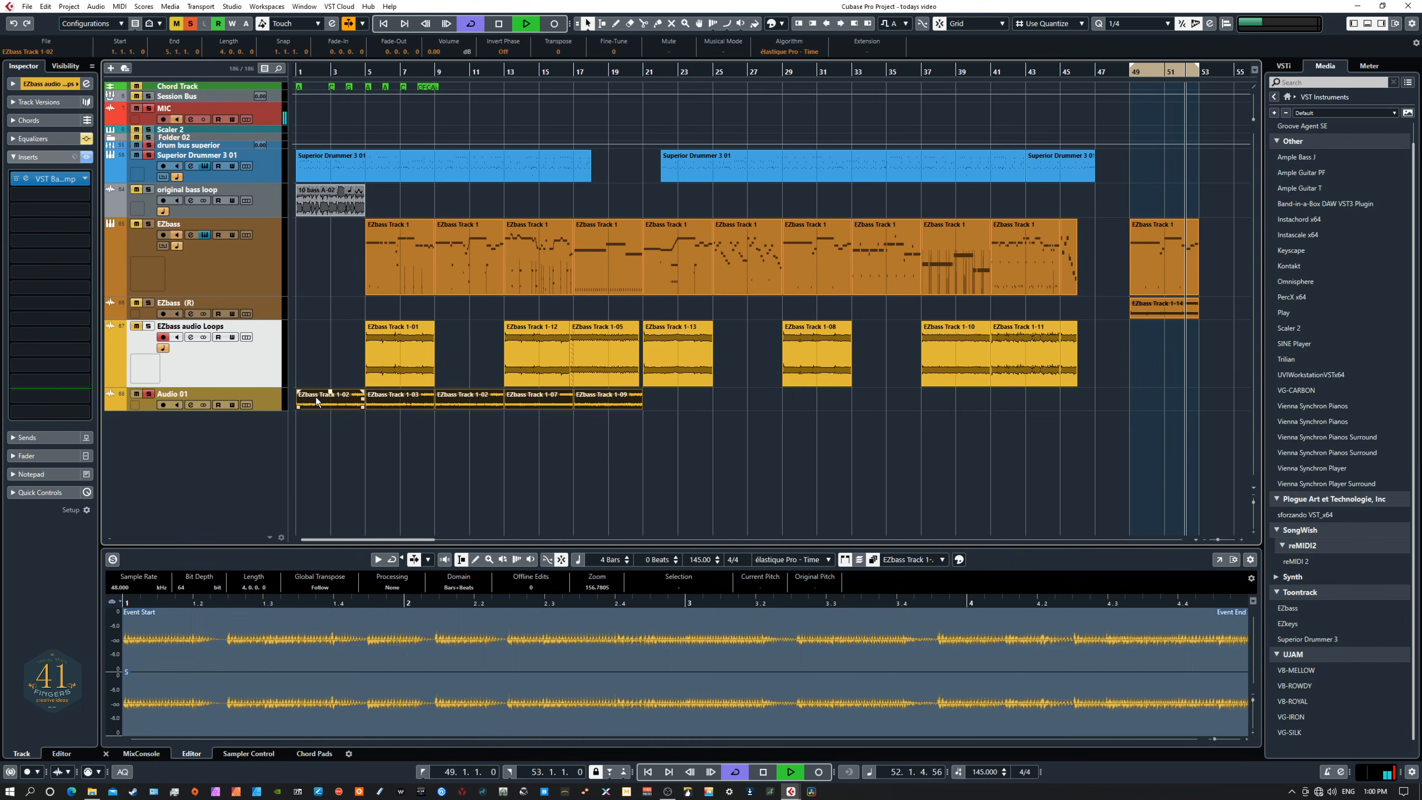
key(space)
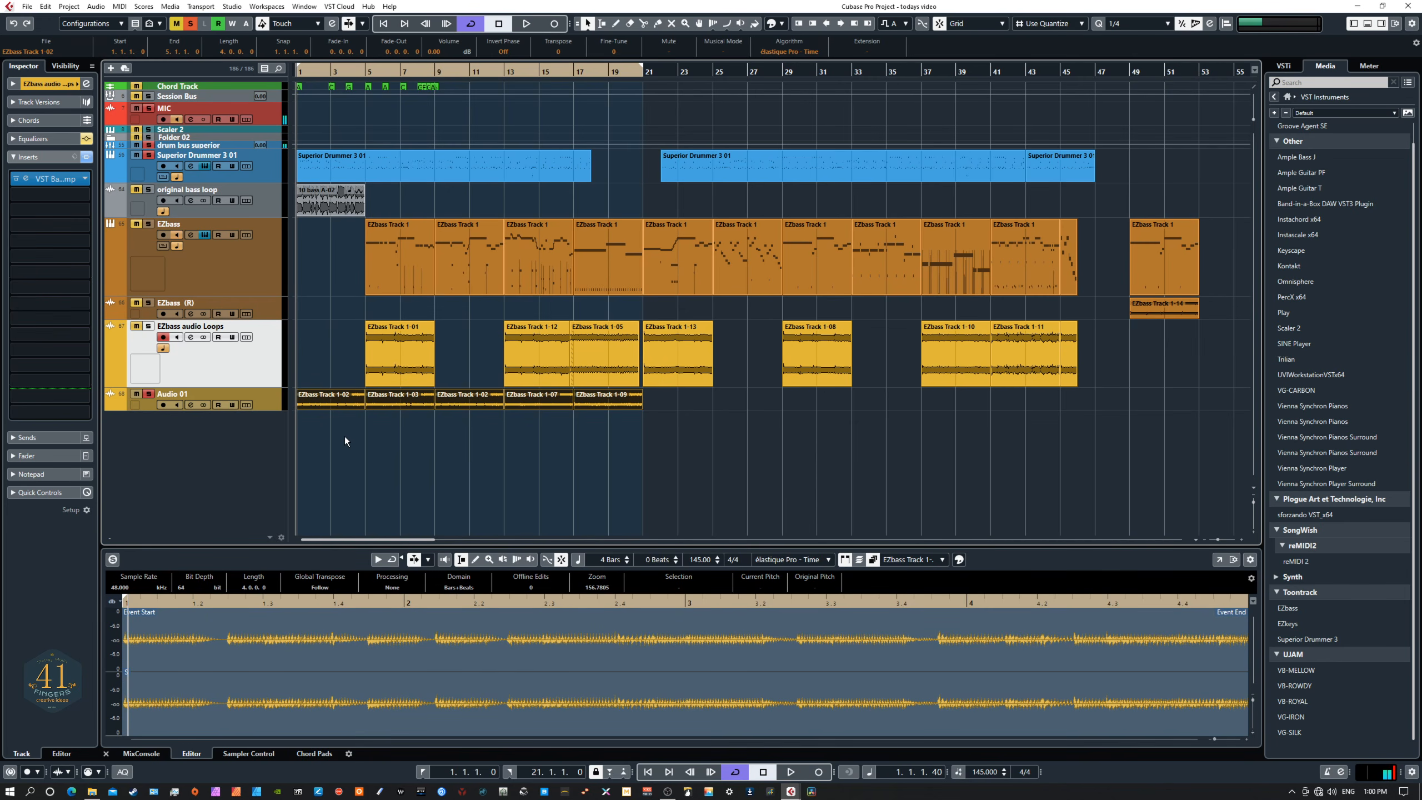
key(space)
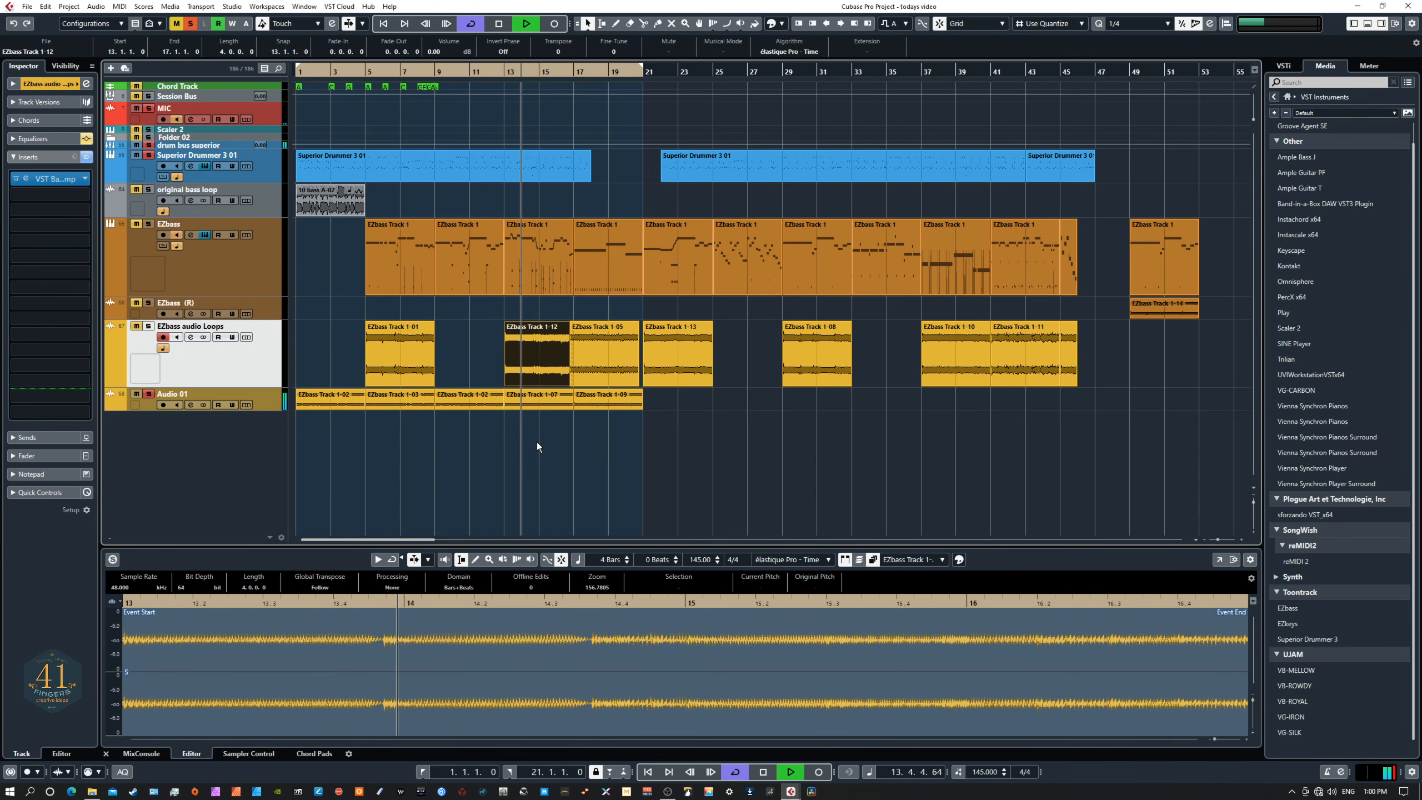
Step: Shorten the EZbass Track 1-07 loop on Audio 01 to end at bar 15, and set the cycle range to the first four loops
key(space)
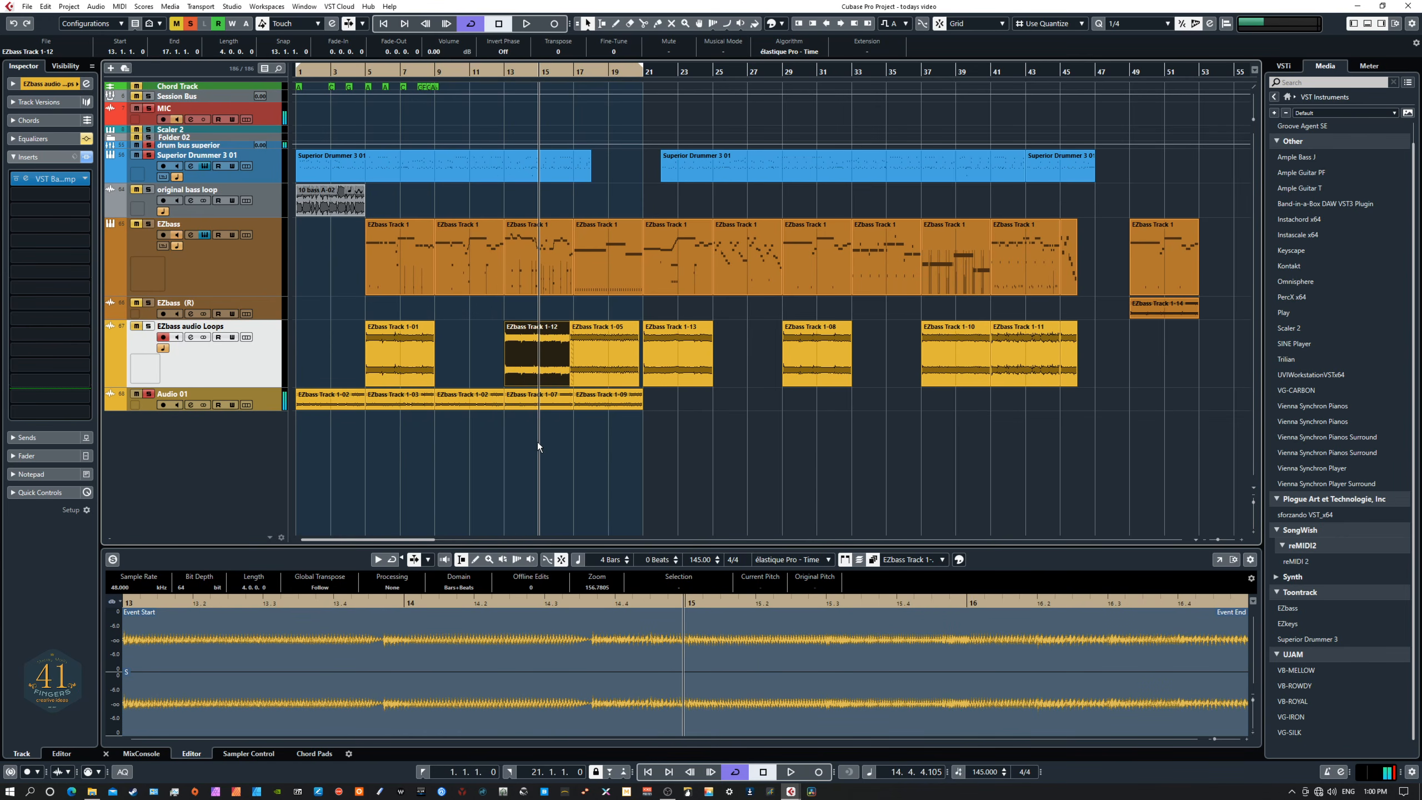
drag(571, 408, 311, 395)
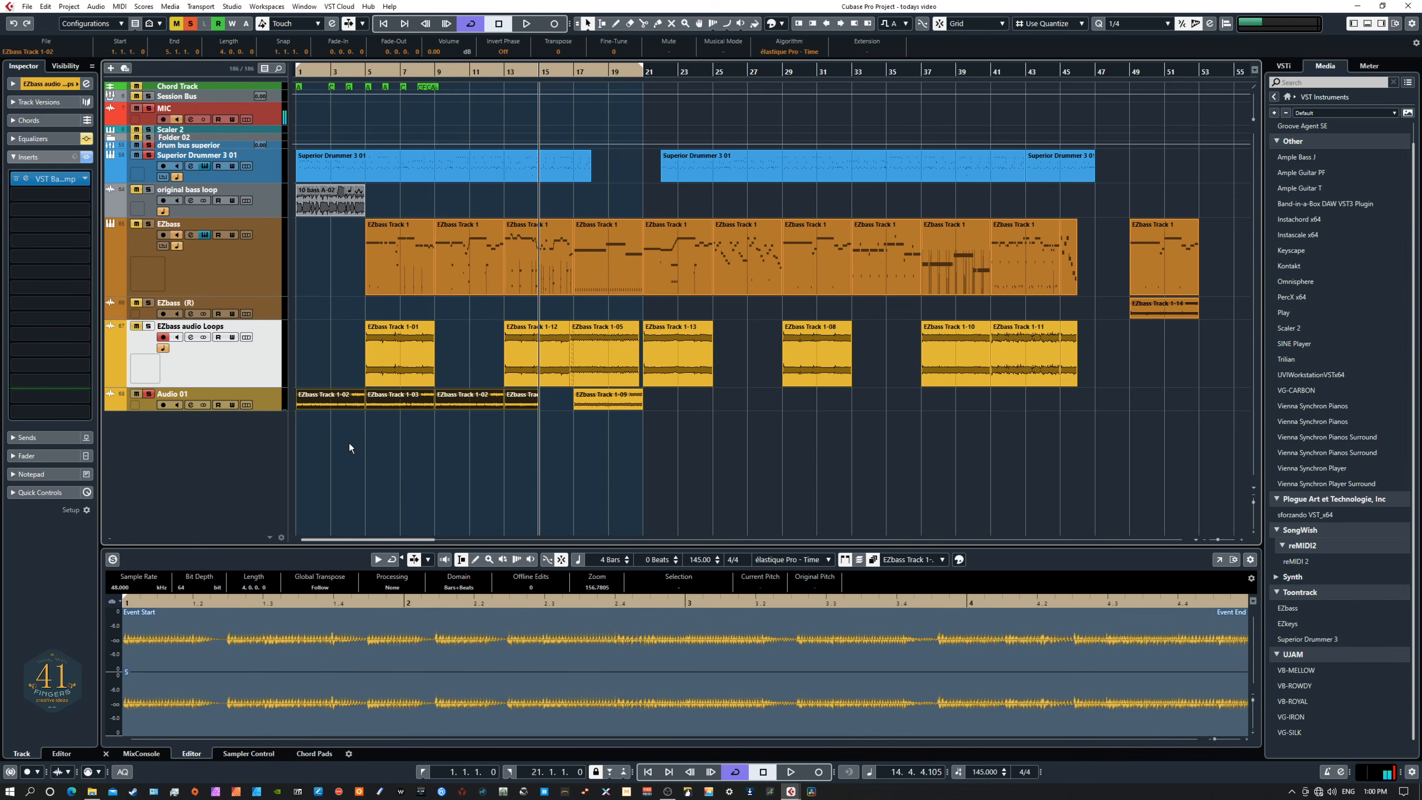
key(p)
key(Home)
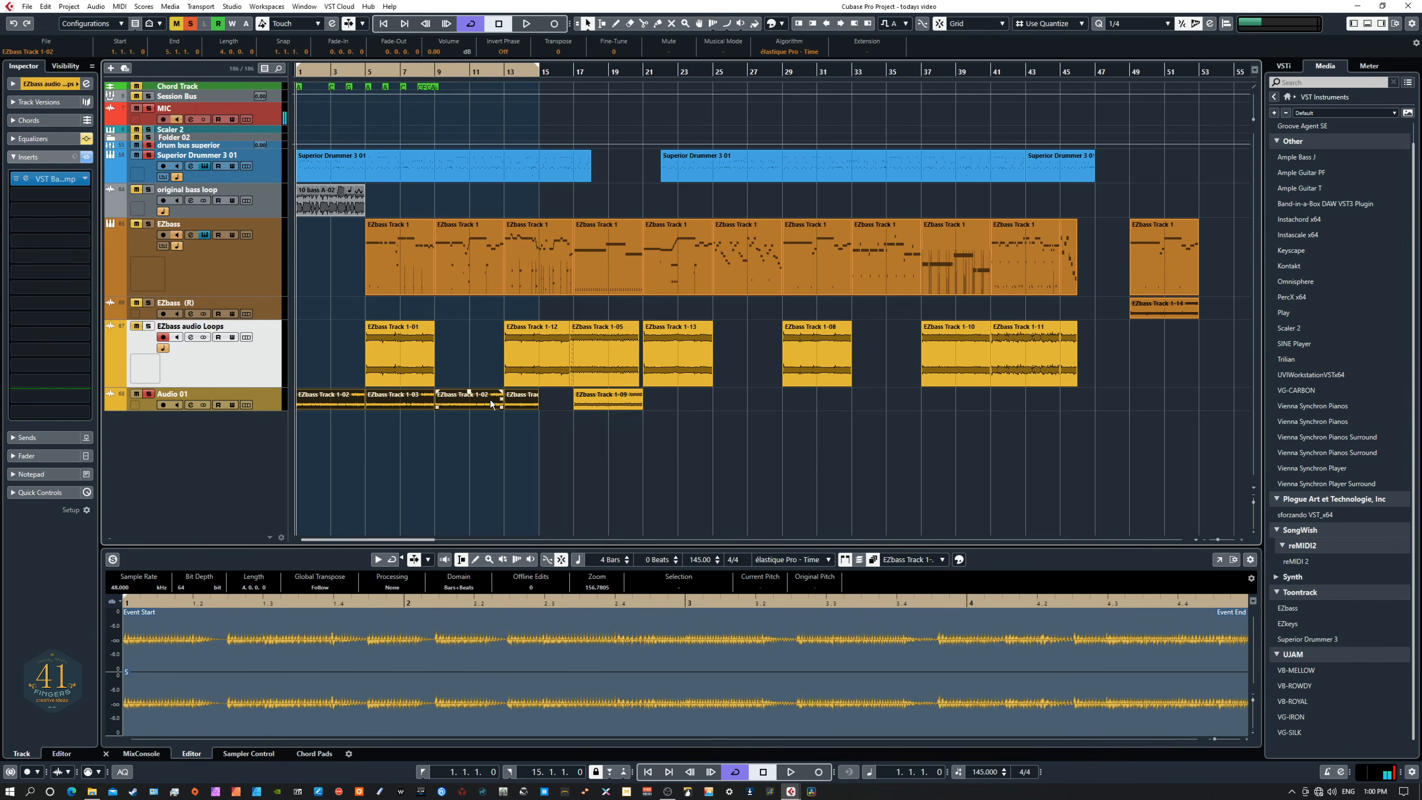
Step: Play the opening of the shortened Audio 01 arrangement from bar 1, and stop playback
click(463, 76)
key(space)
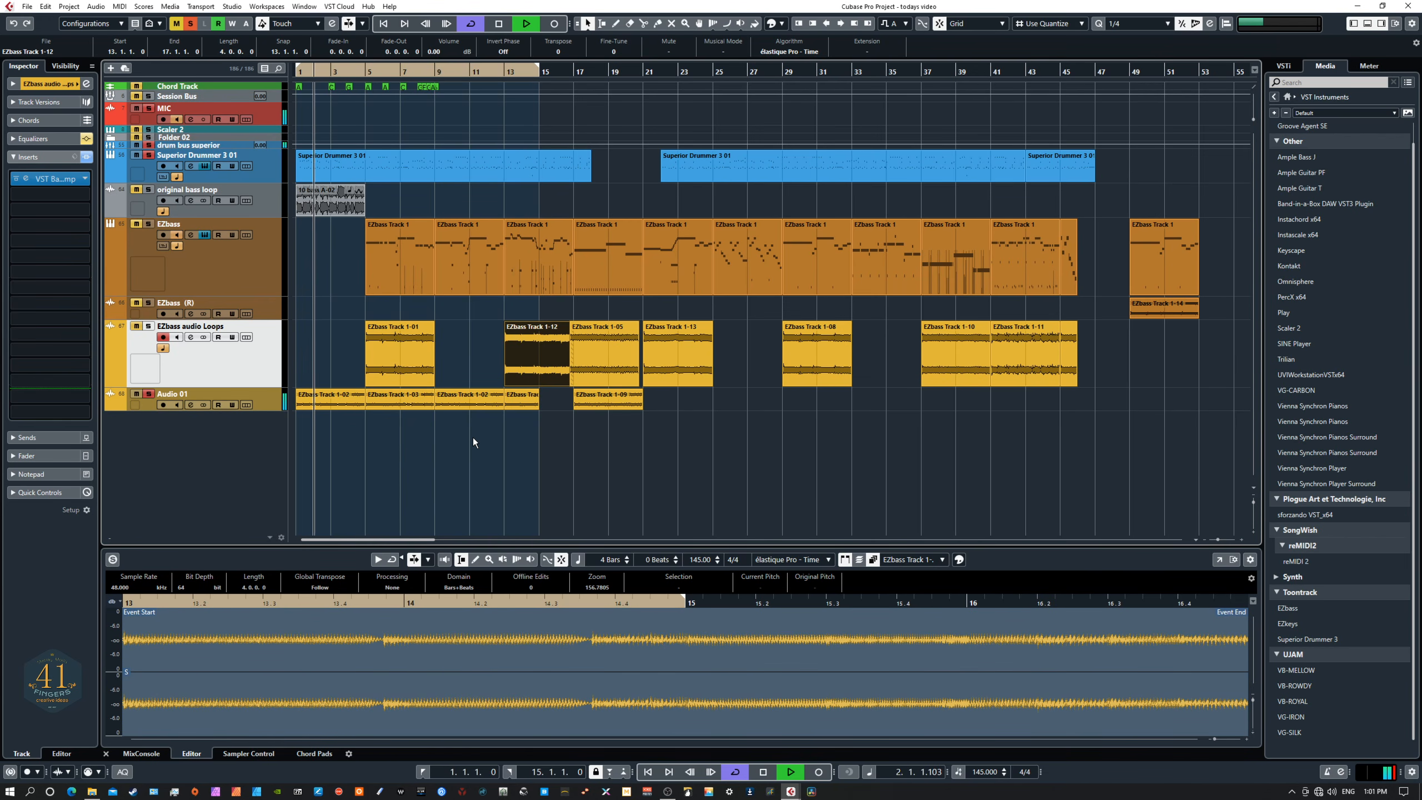
key(space)
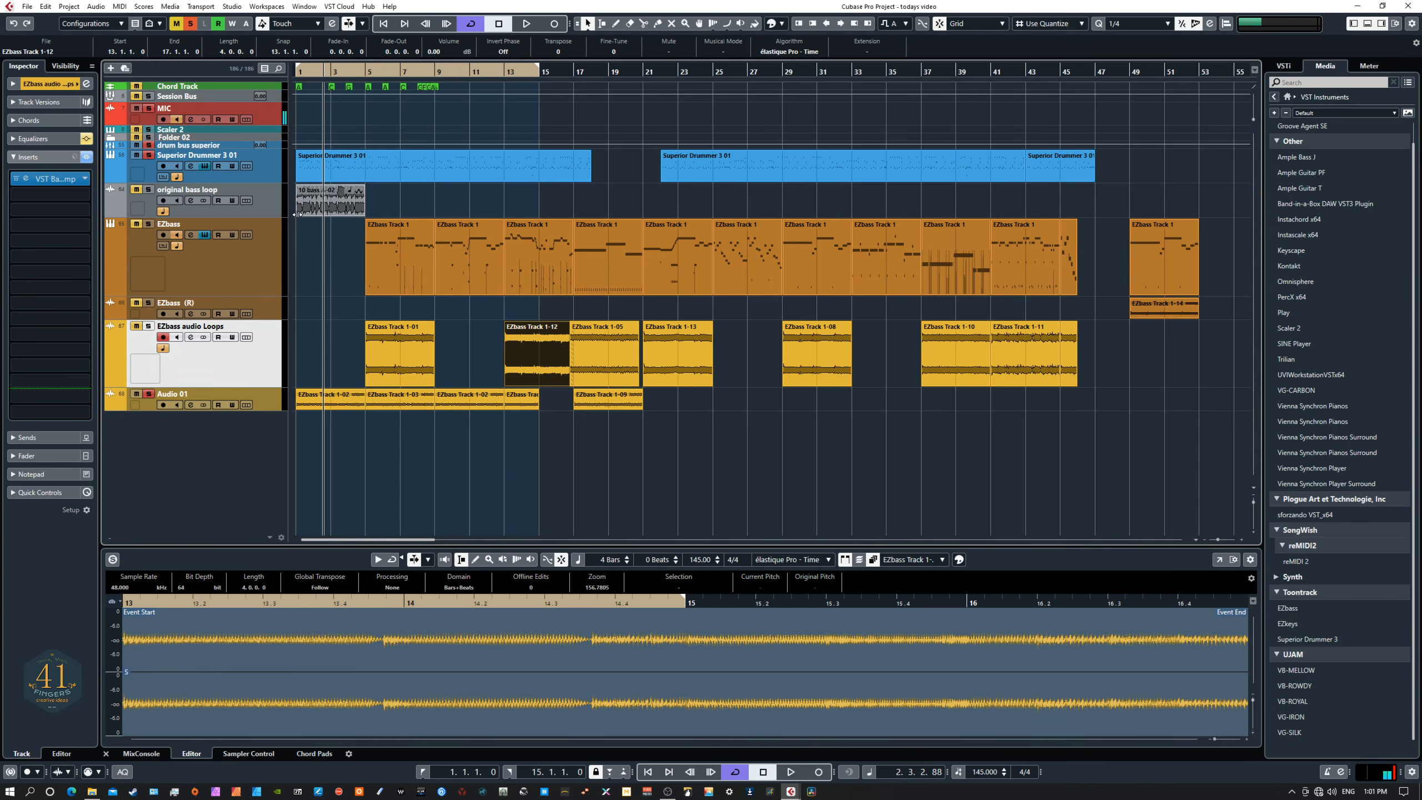
Step: Bring the EZbass track's VST Bass Amp into view over the arrangement, and select the original bass loop event at bar 1
click(241, 259)
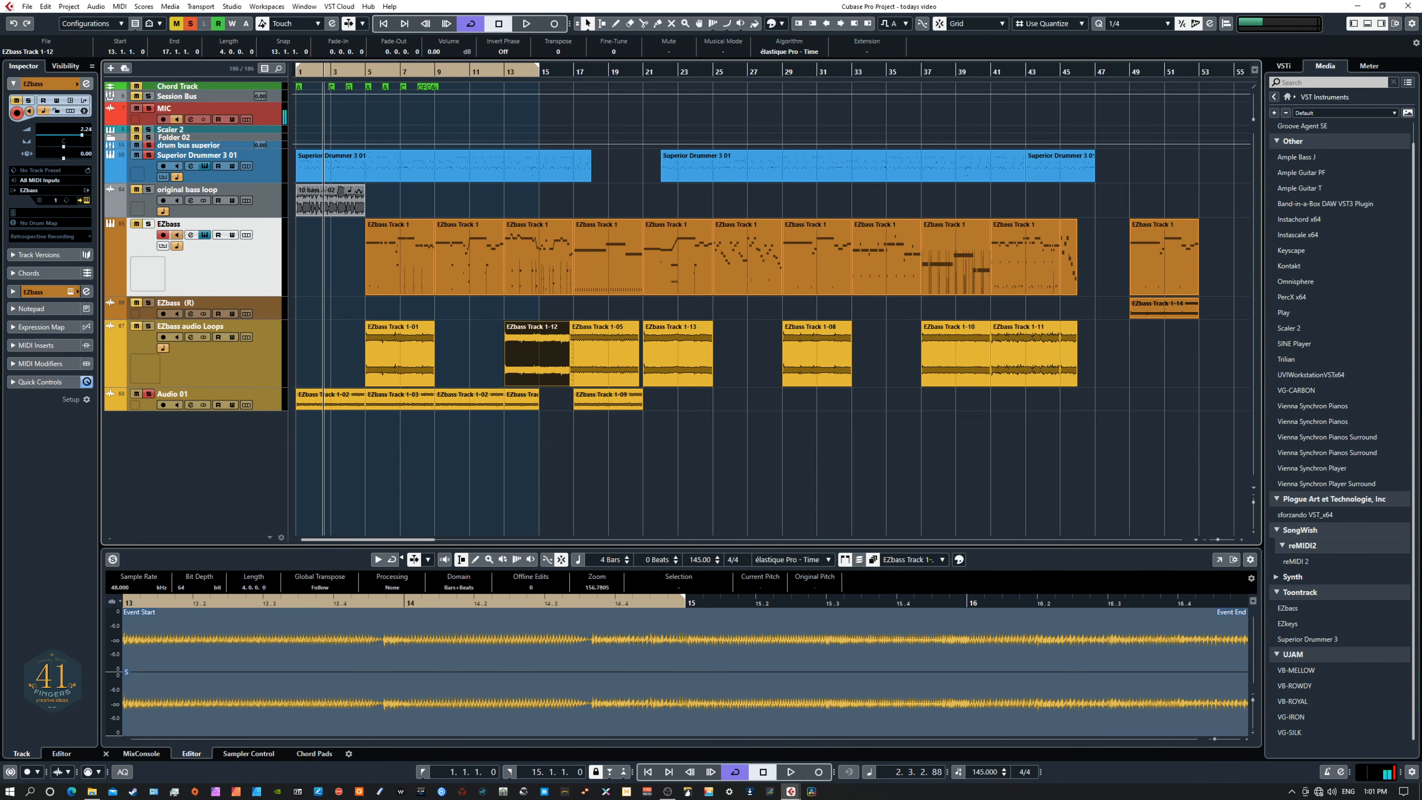
drag(1419, 255, 884, 215)
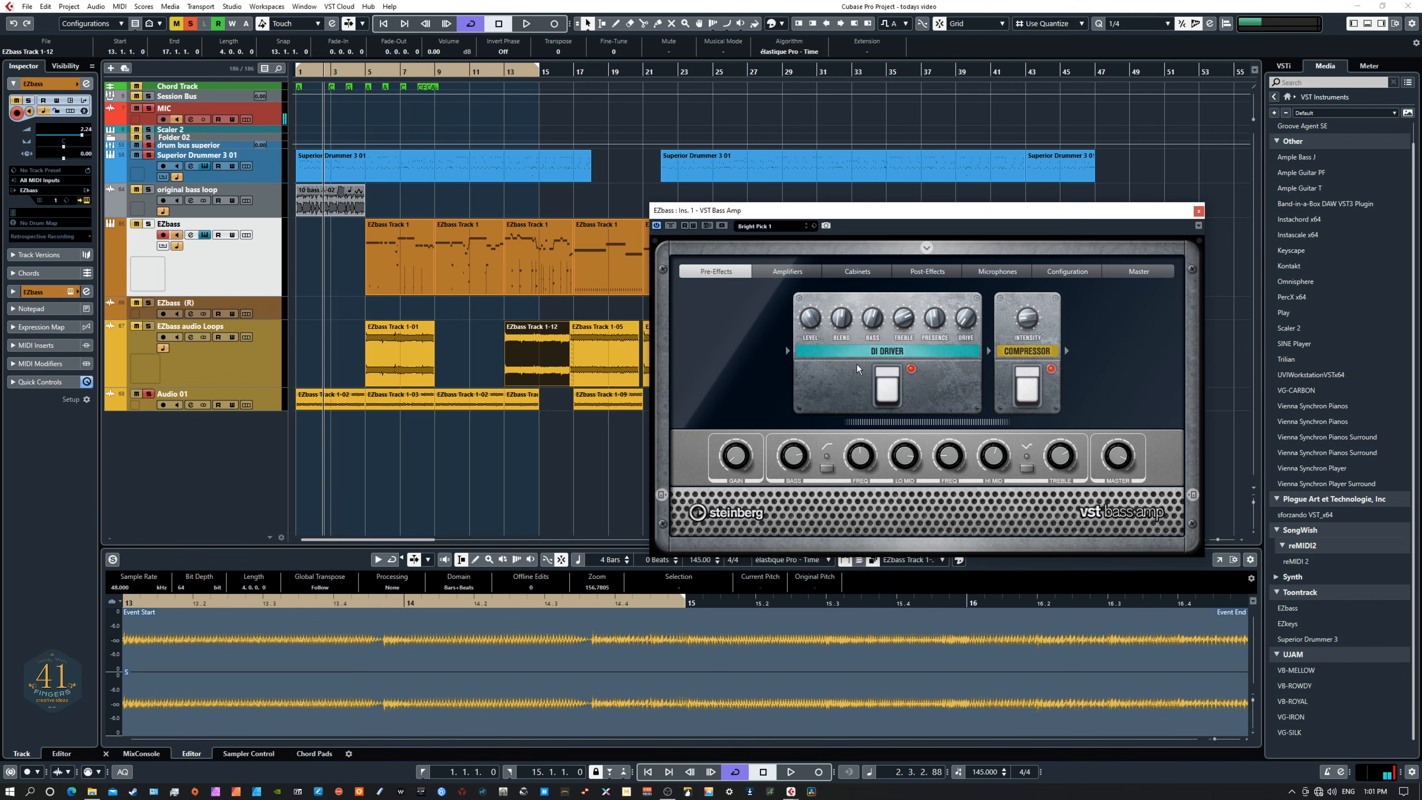
drag(759, 213, 728, 246)
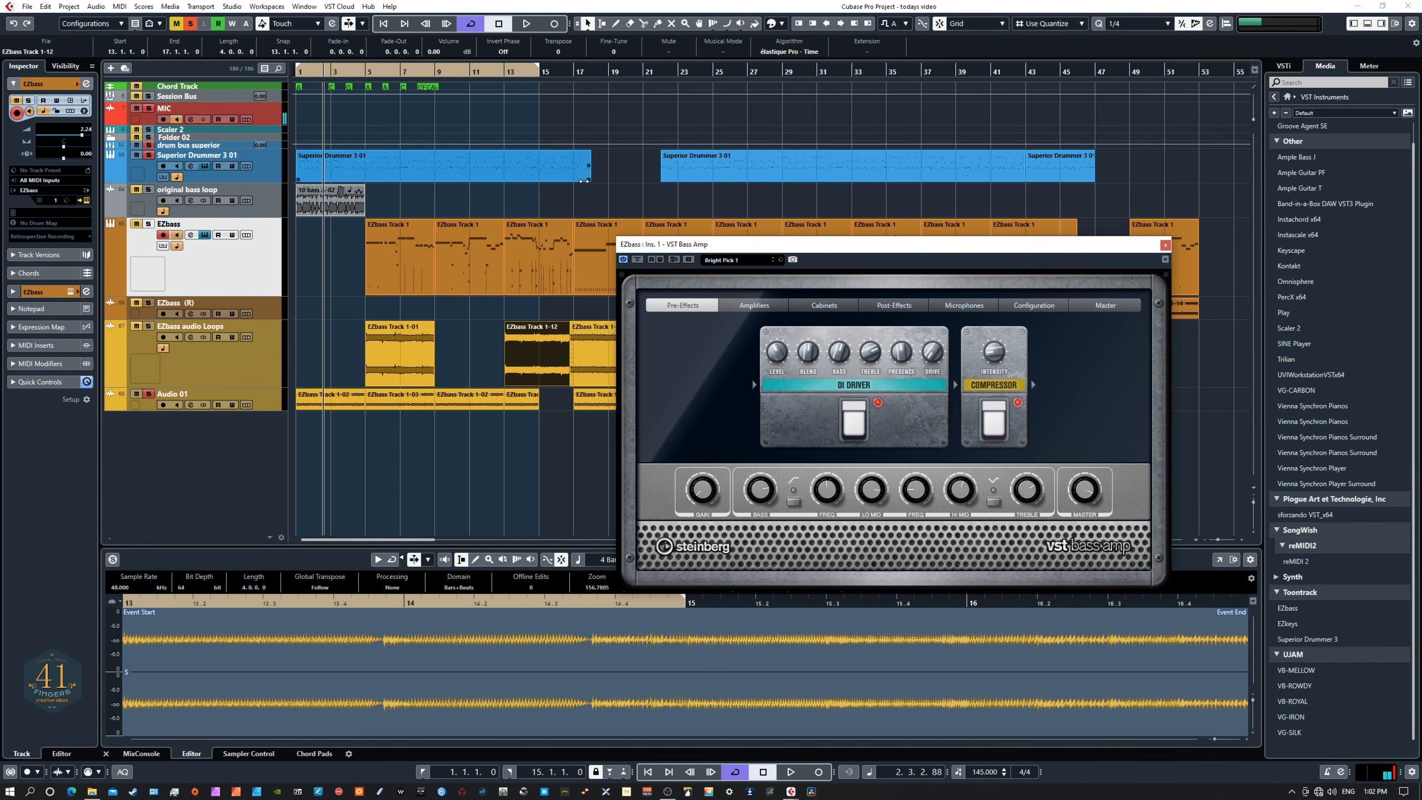
click(344, 210)
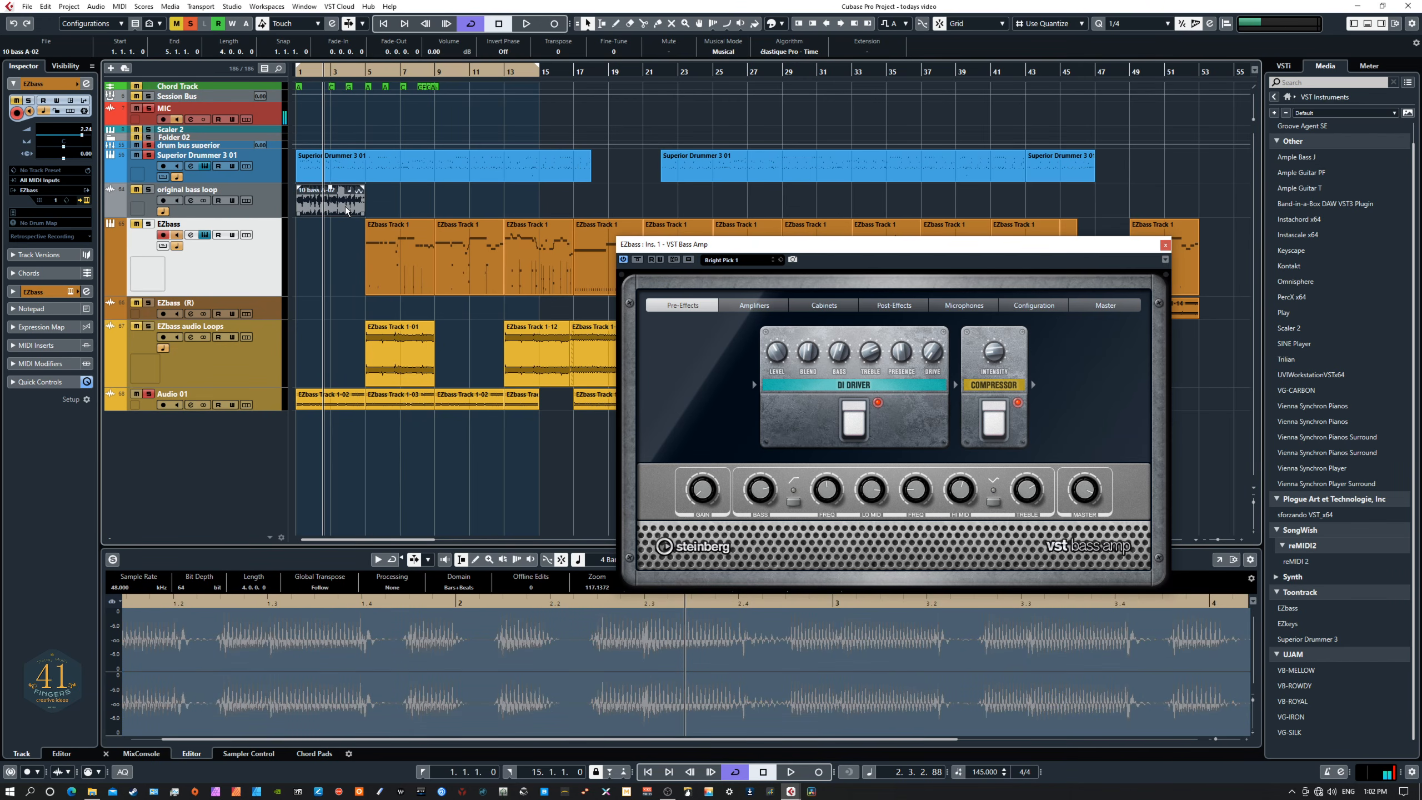